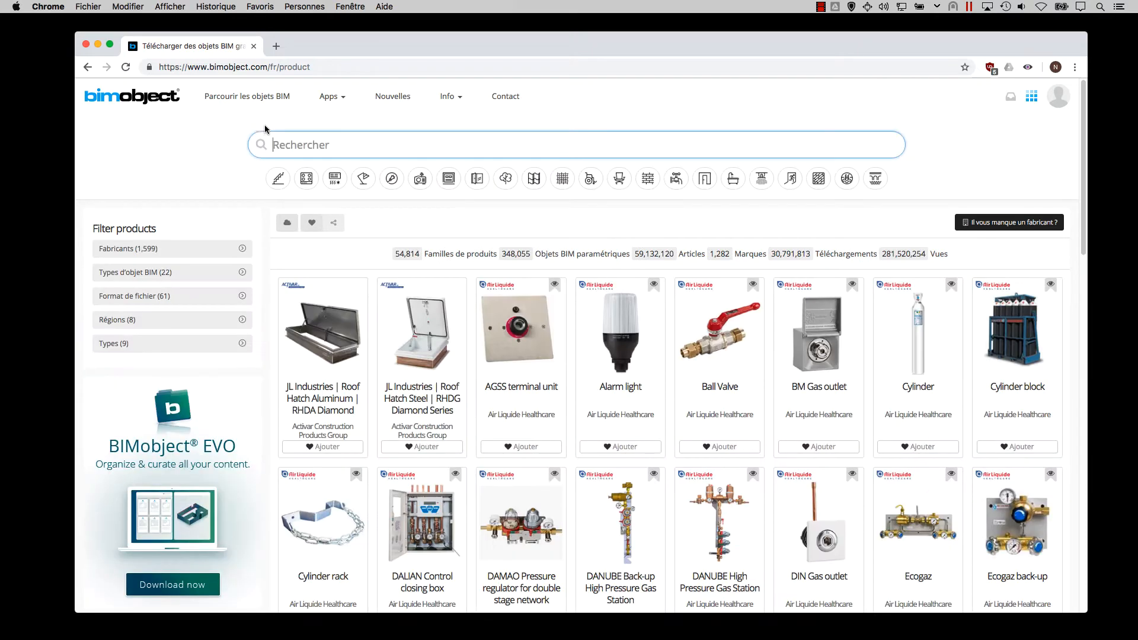
- Search the BIMobject catalogue for the manufacturer AMCC and browse its window and door products
type("AMCC")
left_click(294, 185)
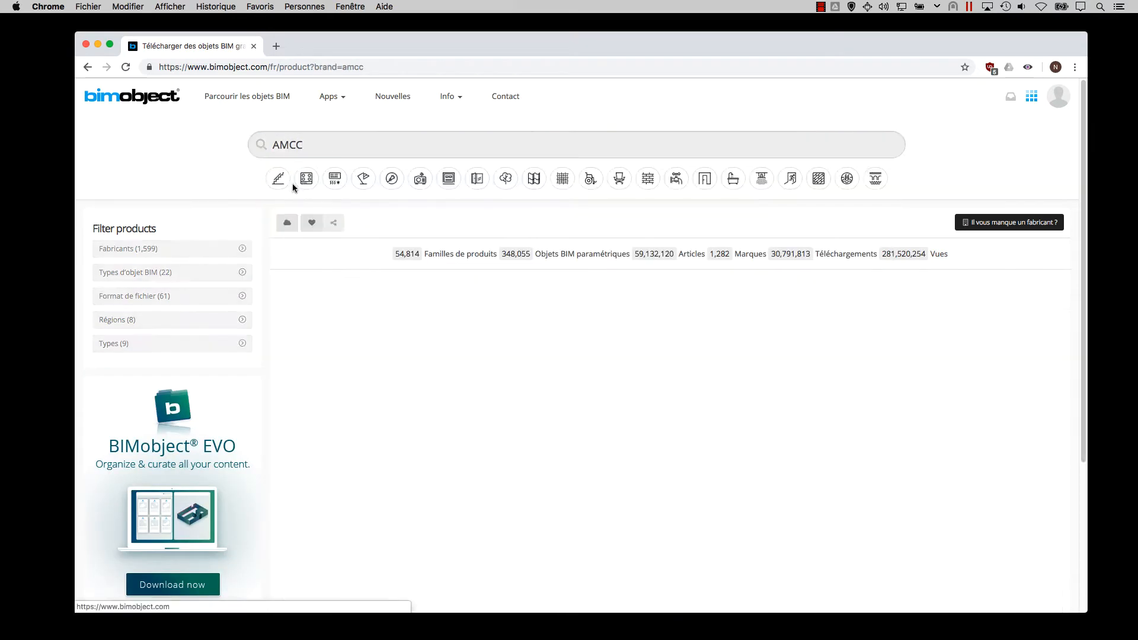
scroll(474, 415, "down", 5)
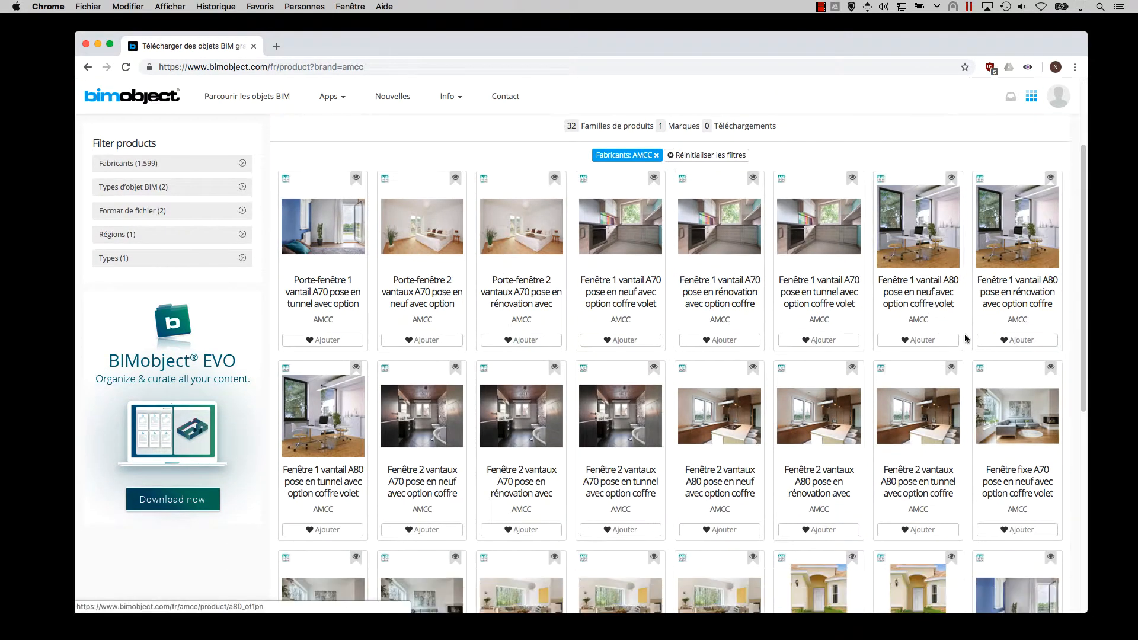
scroll(447, 409, "down", 10)
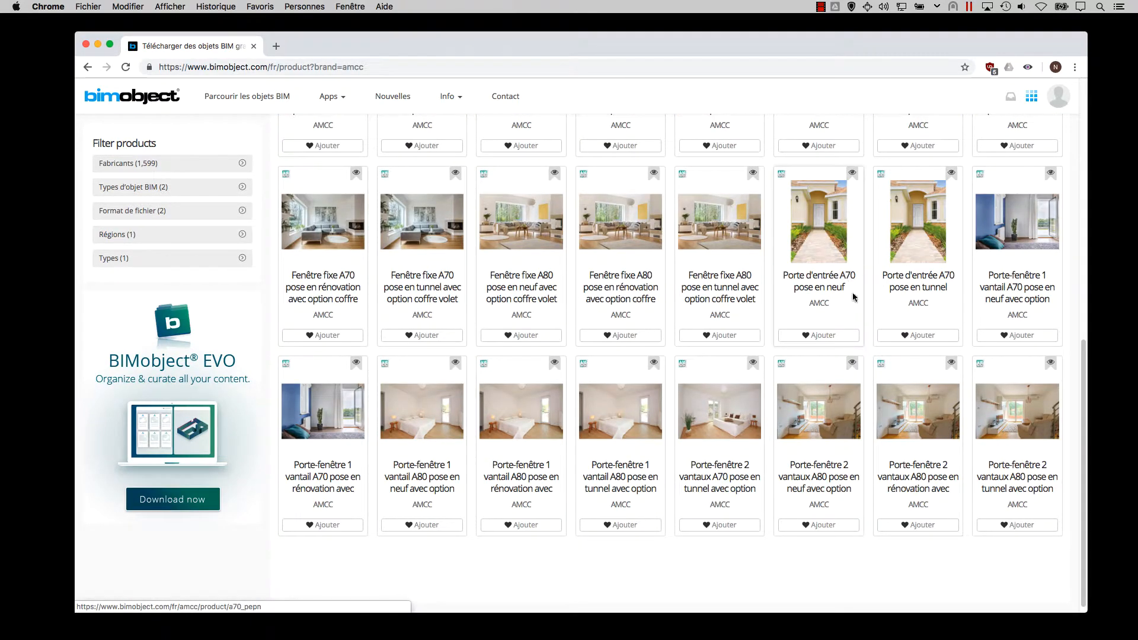
scroll(713, 368, "up", 2)
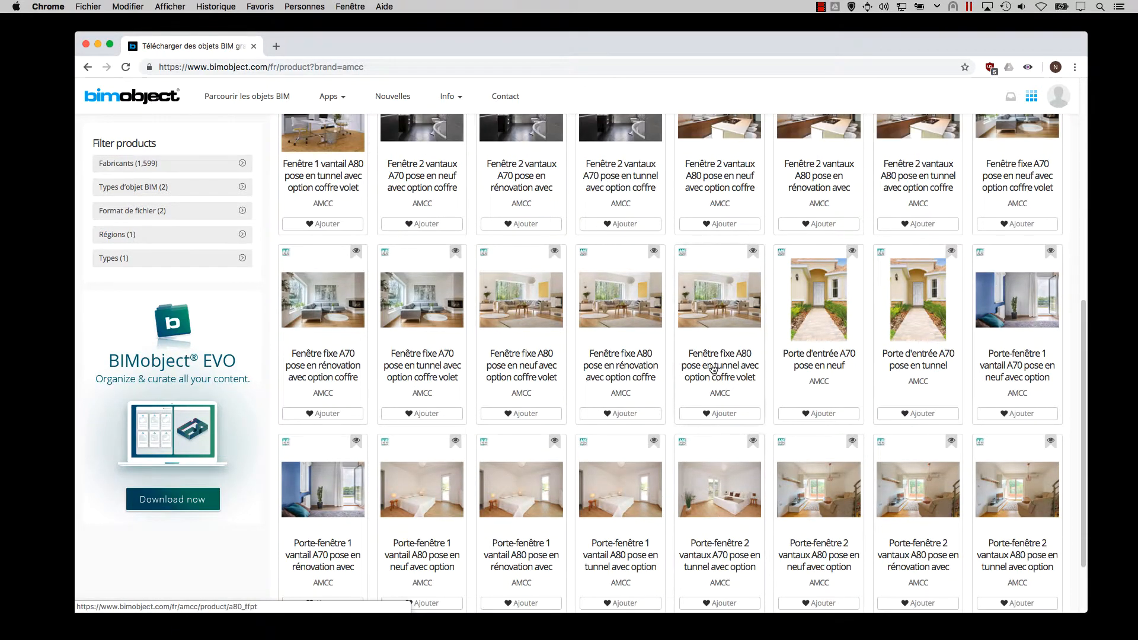
scroll(500, 370, "up", 12)
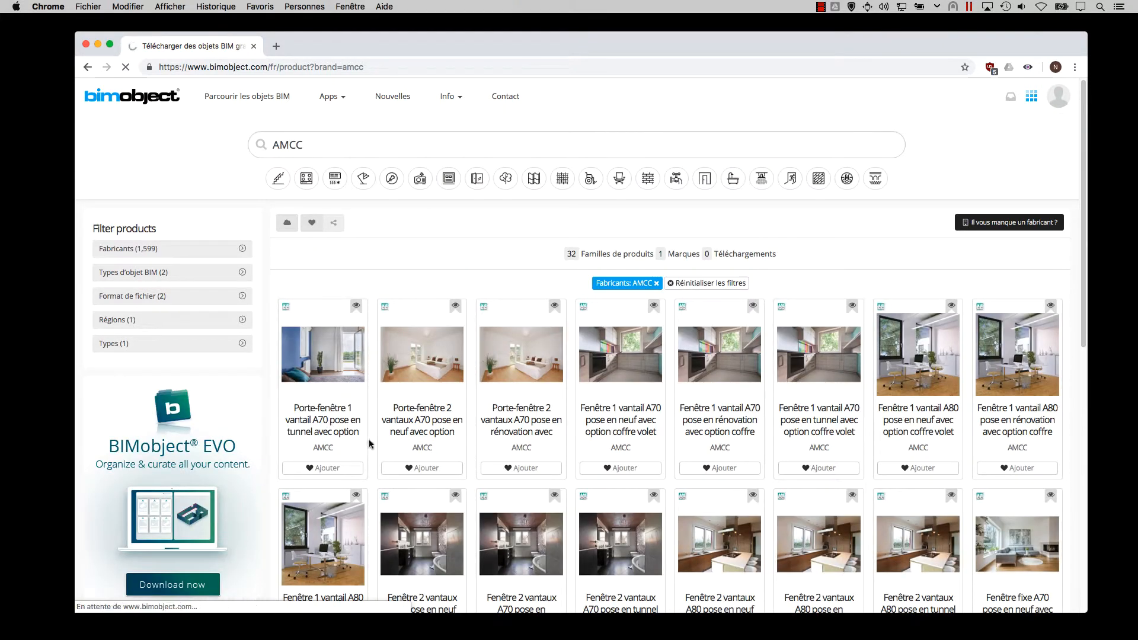
- Read the description and specification of the product Porte-fenêtre 1 vantail A70 pose en tunnel avec option coffre volet
scroll(382, 439, "down", 3)
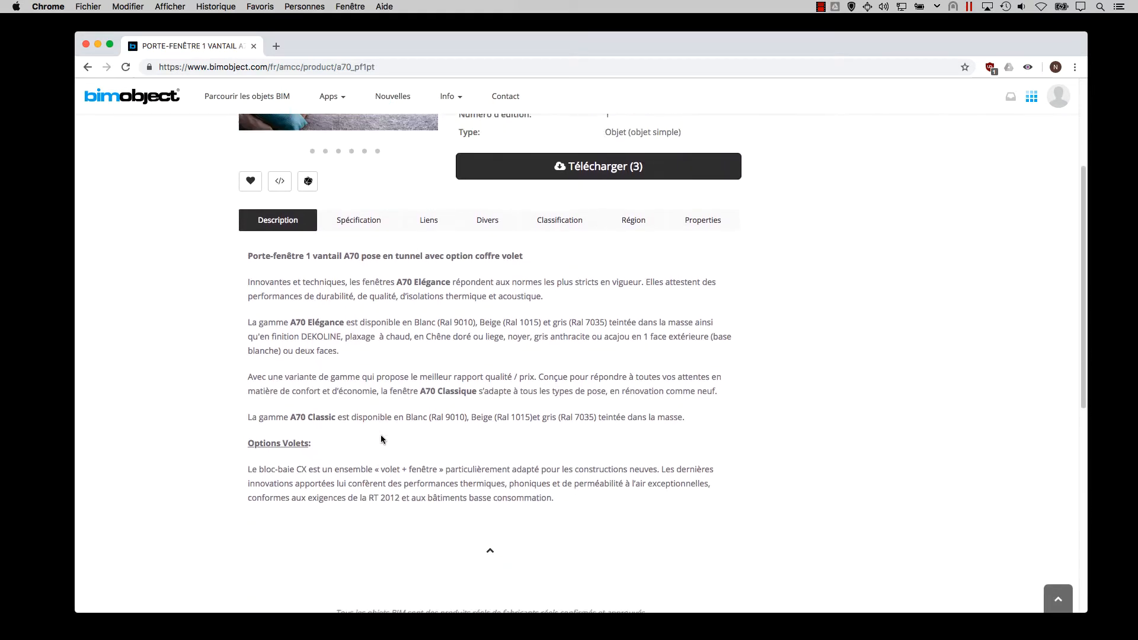
scroll(383, 439, "up", 2)
left_click(358, 338)
scroll(410, 350, "down", 3)
scroll(425, 344, "up", 3)
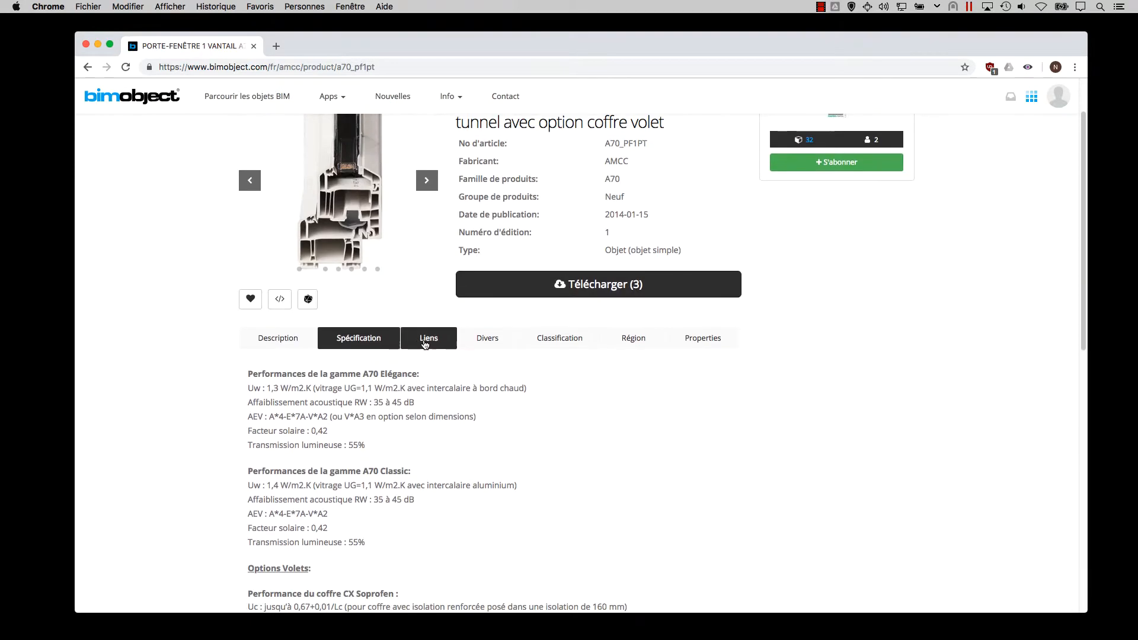
- From the product's links, open the product data web page and the technical description PDF in separate browser tabs
left_click(425, 344)
scroll(415, 335, "down", 2)
left_click(503, 309, "super")
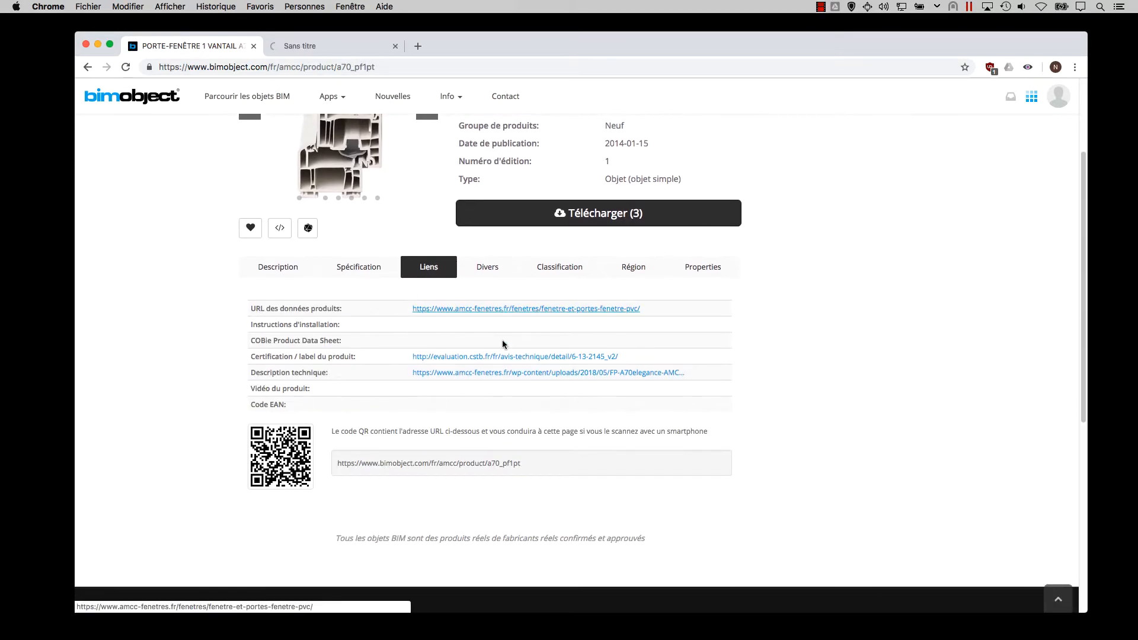
left_click(502, 373, "super")
scroll(497, 297, "up", 1)
- Look through the AMCC web page on PVC windows and French doors, and close it
left_click(346, 46)
scroll(603, 288, "down", 10)
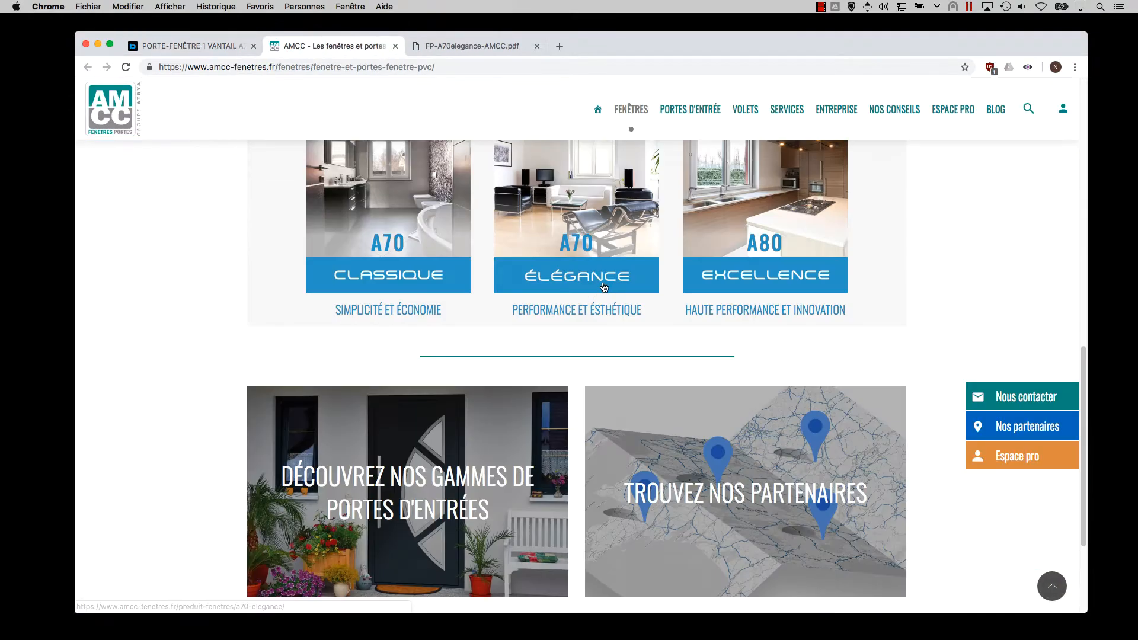
scroll(604, 288, "down", 3)
scroll(604, 288, "up", 10)
middle_click(362, 48)
- Look through the technical sheet FP-A70elegance-AMCC.pdf and close it
scroll(574, 183, "down", 3)
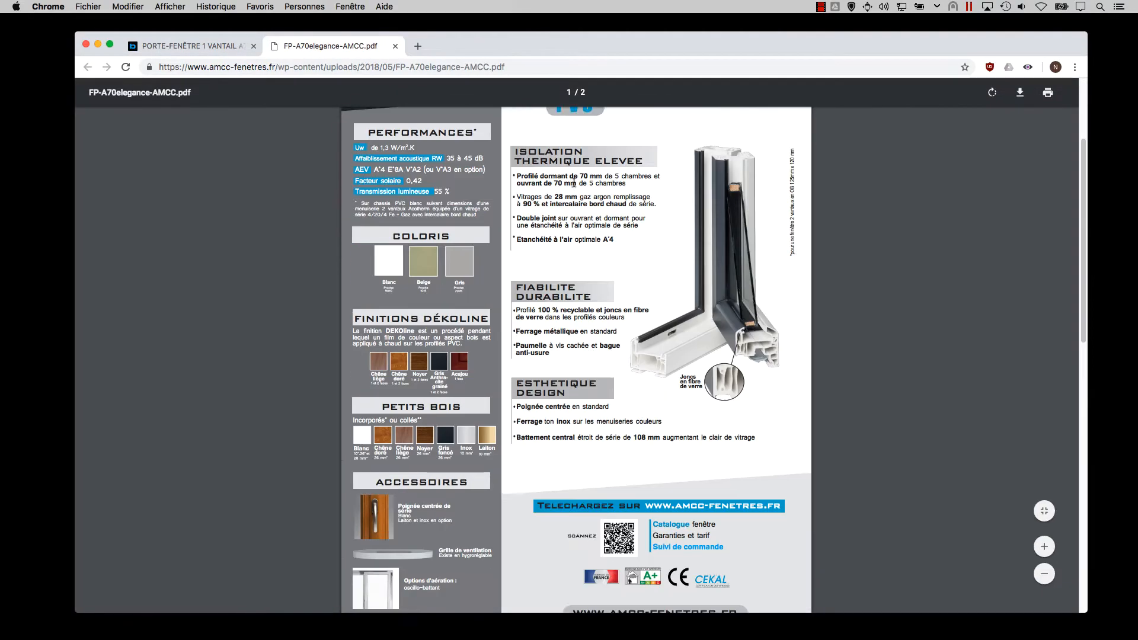
scroll(574, 184, "down", 10)
scroll(771, 294, "up", 8)
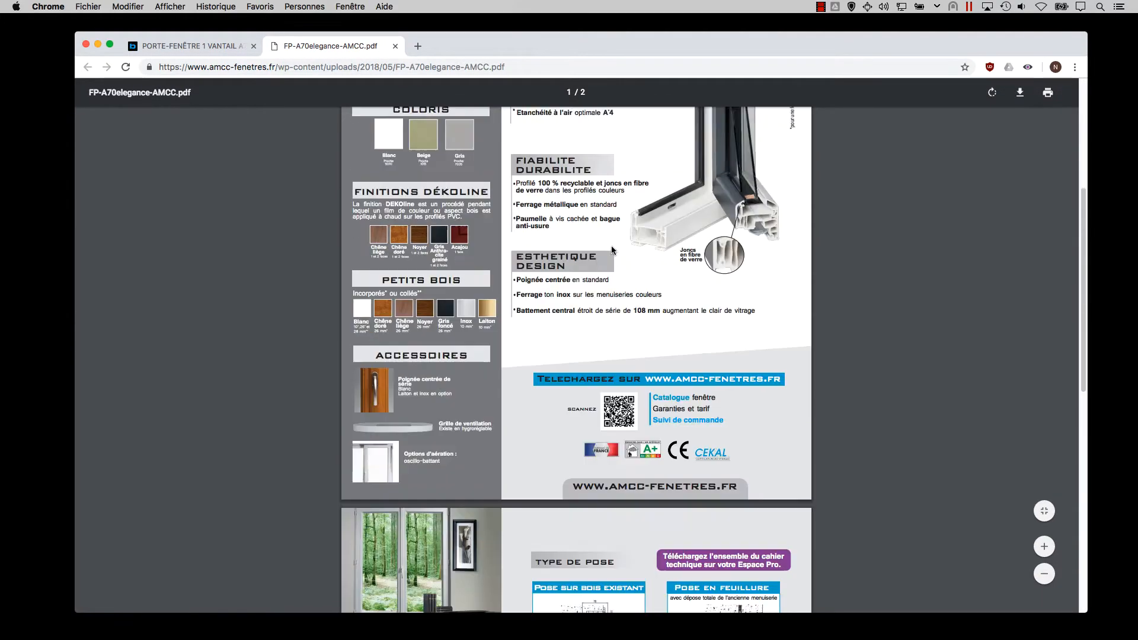
scroll(611, 246, "up", 3)
middle_click(349, 48)
- Review the French door's miscellaneous information and its classification codes
left_click(487, 286)
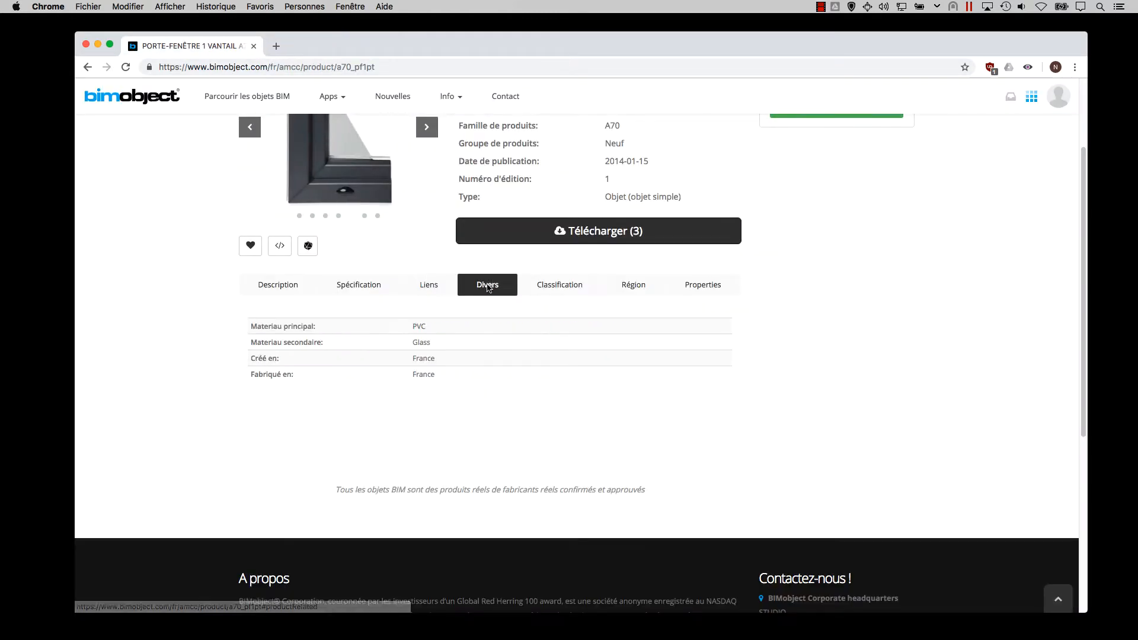
scroll(587, 394, "up", 2)
left_click(567, 354)
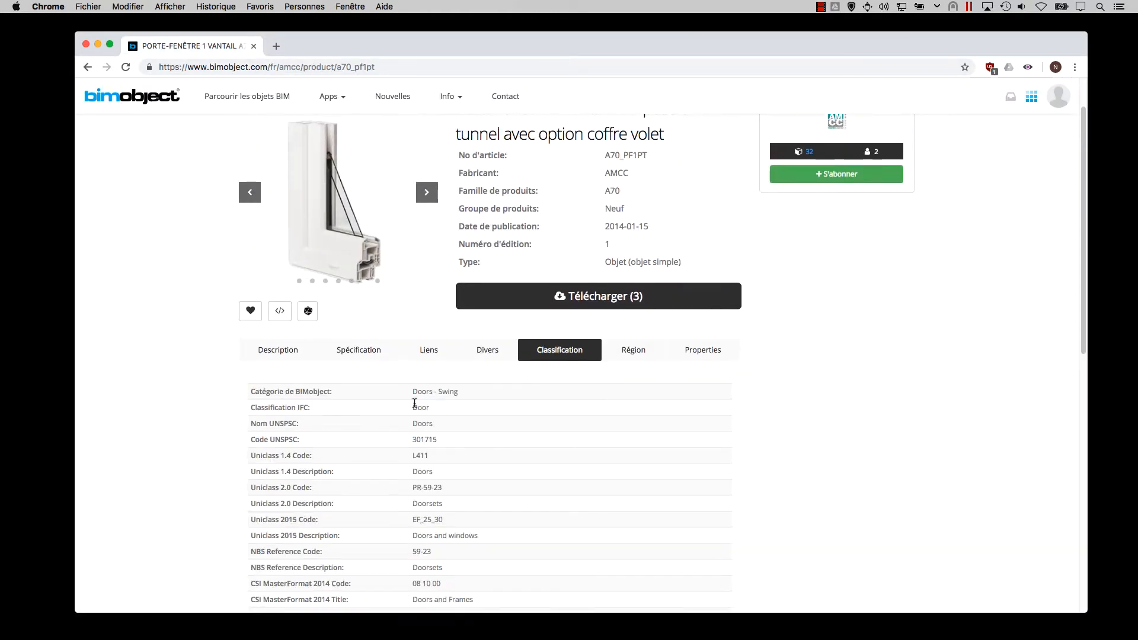
scroll(414, 403, "down", 4)
scroll(693, 279, "up", 3)
- Review the French door's region information and its BIMobject SEEK properties
left_click(636, 285)
mouse_move(292, 340)
left_mouse_down()
mouse_move(240, 337)
mouse_move(308, 352)
left_mouse_up()
scroll(700, 362, "up", 2)
left_click(704, 364)
scroll(516, 399, "down", 2)
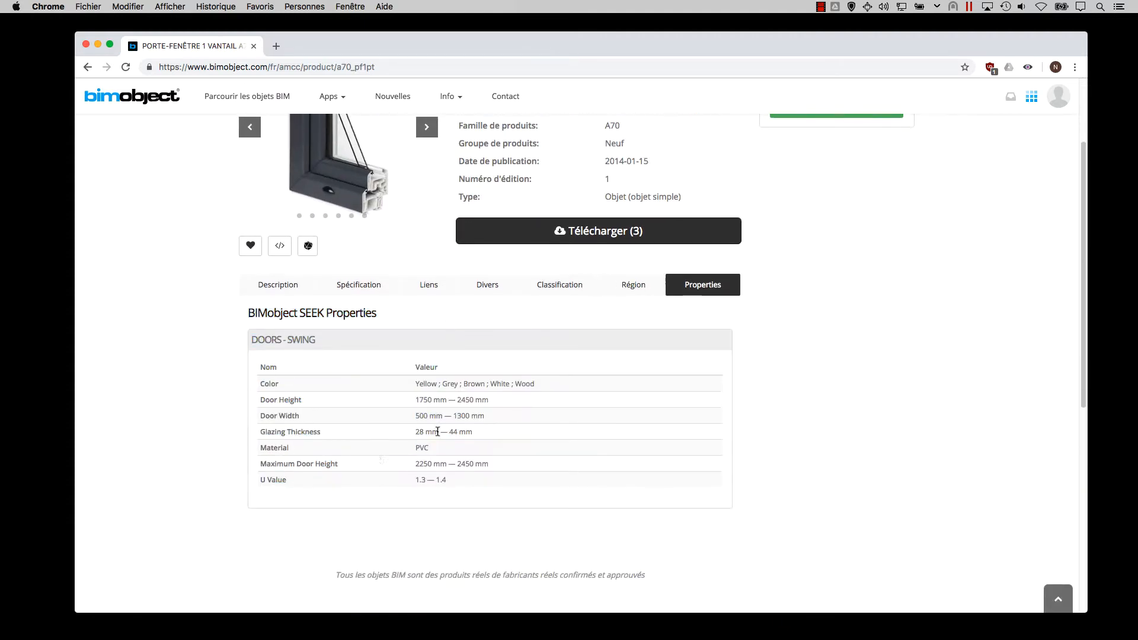
scroll(697, 456, "up", 3)
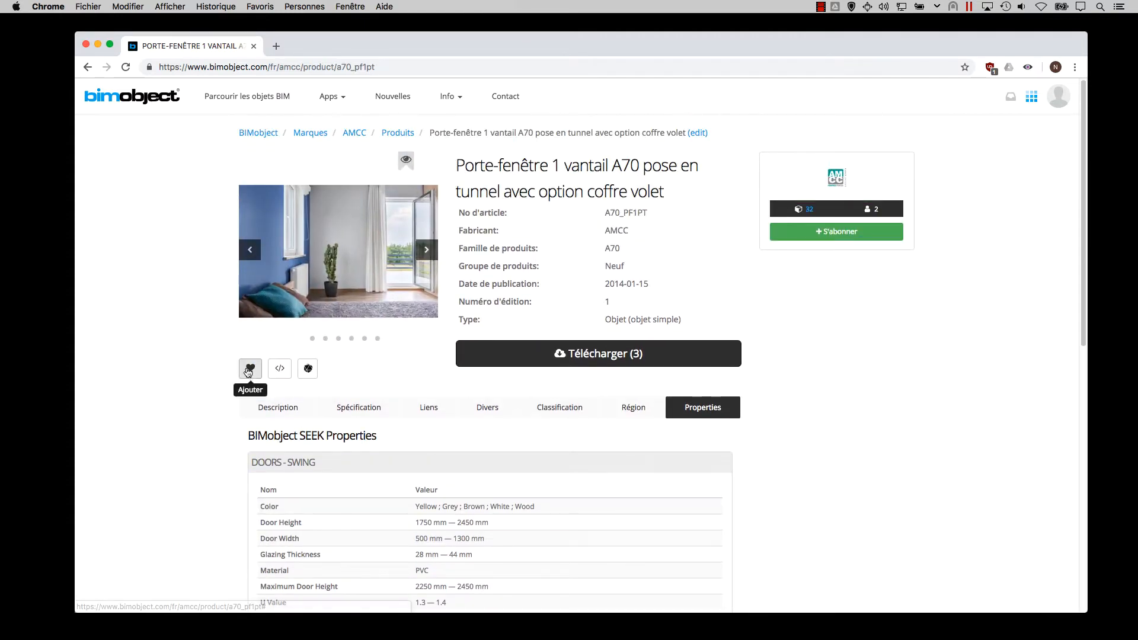
- Try to add the French door product to the favourites
left_click(250, 368)
scroll(534, 297, "down", 2)
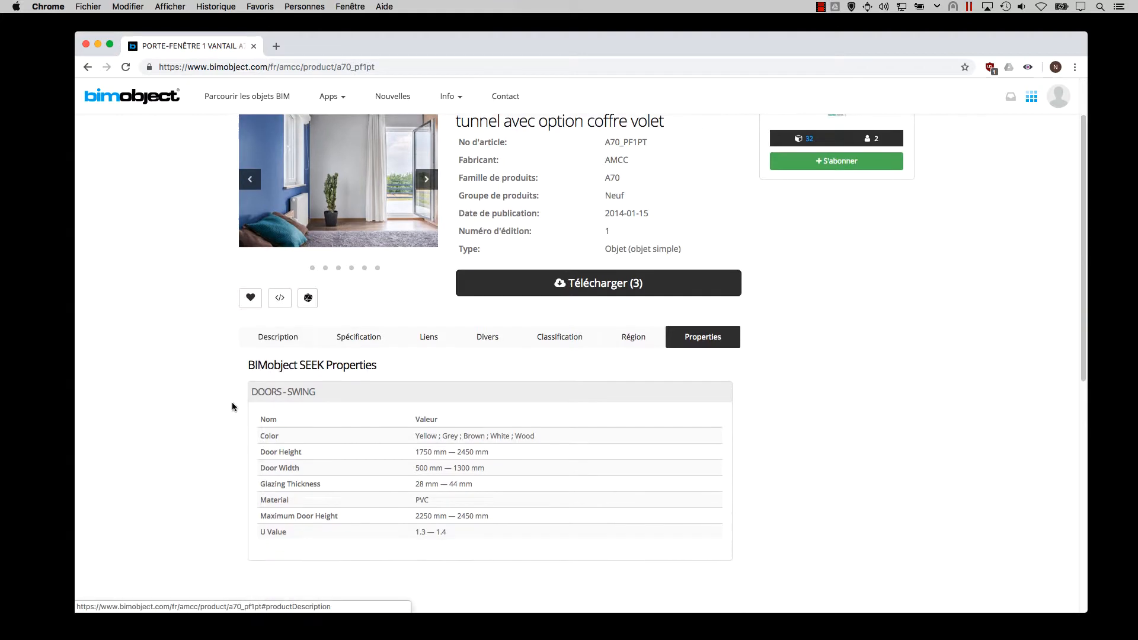
scroll(711, 267, "up", 2)
- Subscribe to the AMCC brand and cancel the subscription again
left_click(836, 231)
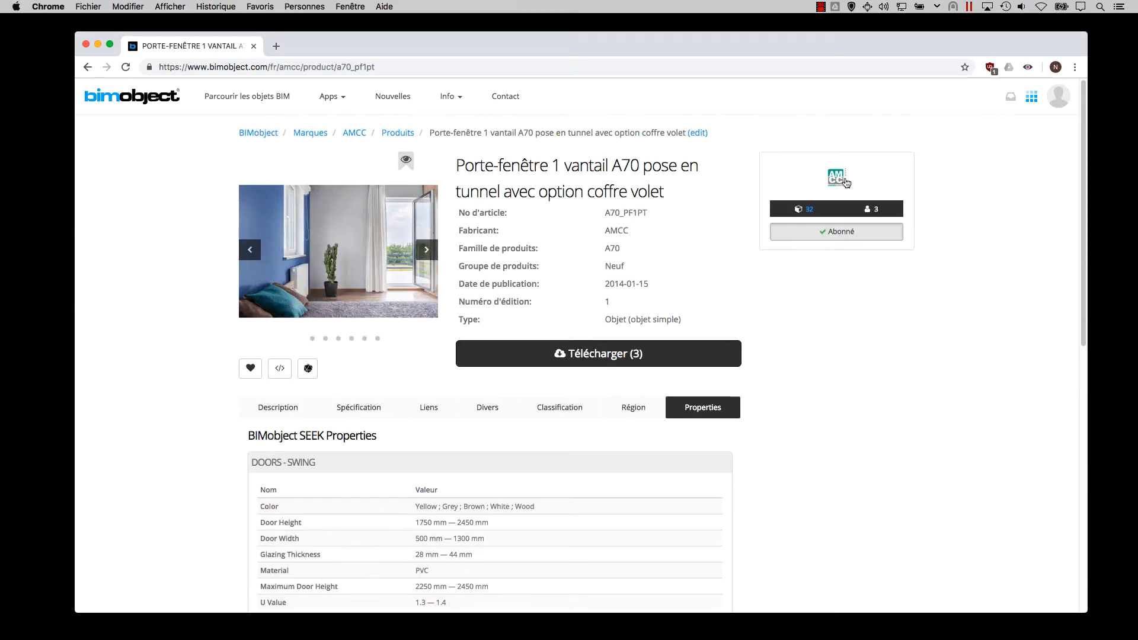
left_click(836, 231)
scroll(332, 308, "down", 2)
scroll(397, 268, "up", 2)
- Leaf through the French door's product images
left_click(428, 255)
left_click(430, 255)
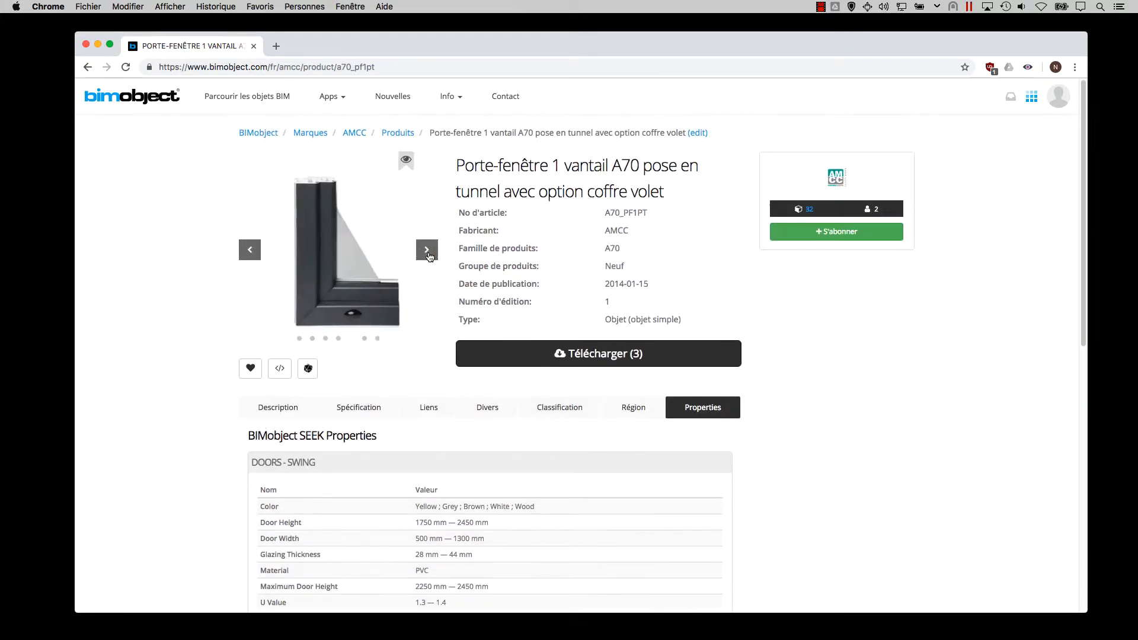
left_click(429, 256)
left_click(429, 256)
left_click(430, 257)
left_click(430, 257)
left_click(429, 258)
left_click(429, 258)
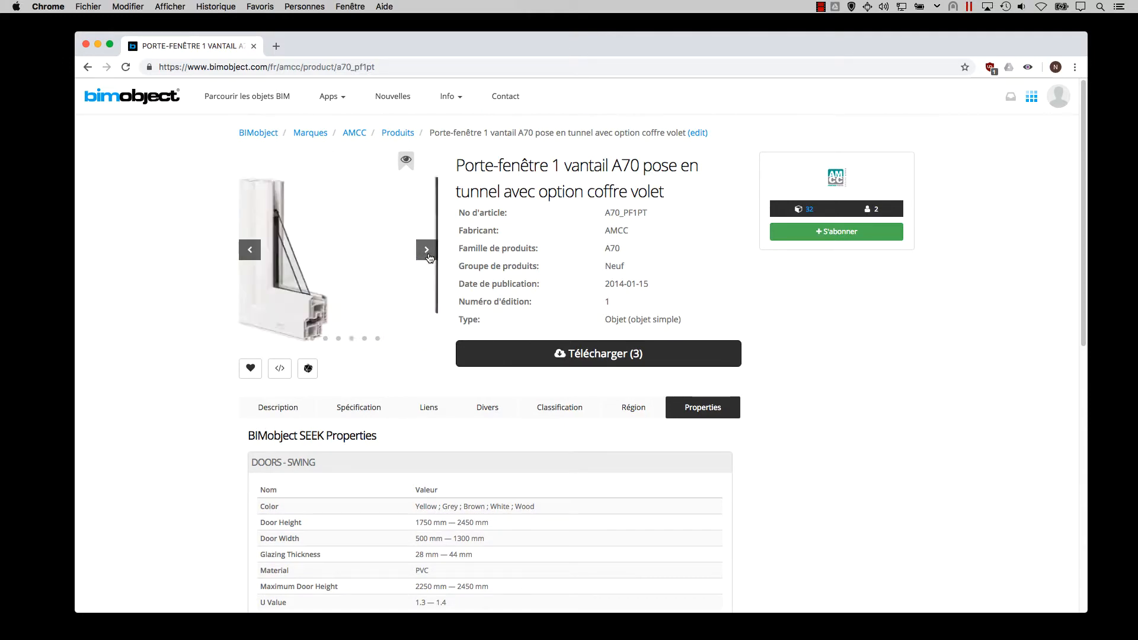
- Open the French door in the online 3D viewer and orbit around the model
left_click(307, 368)
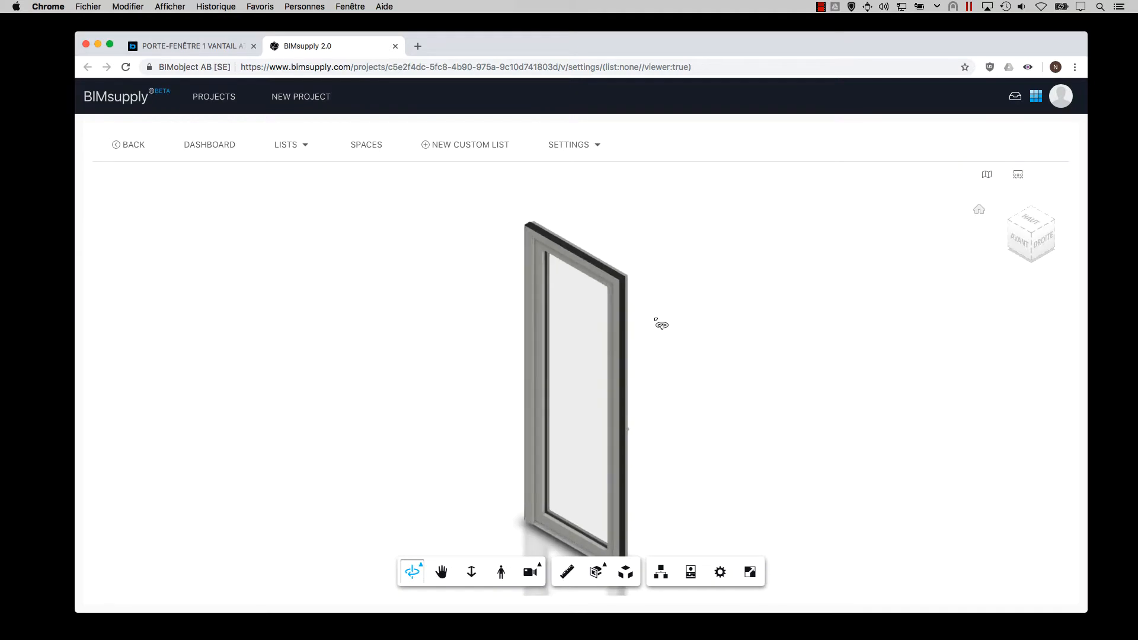
left_click(1056, 261)
left_click(865, 291)
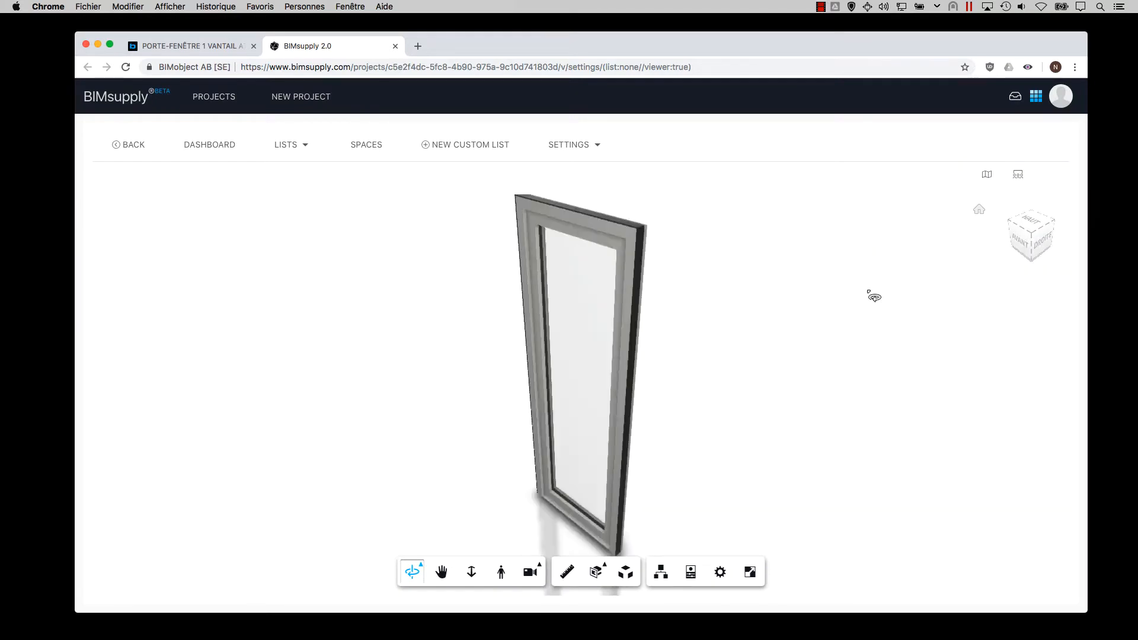
left_click_drag(868, 291, 732, 322)
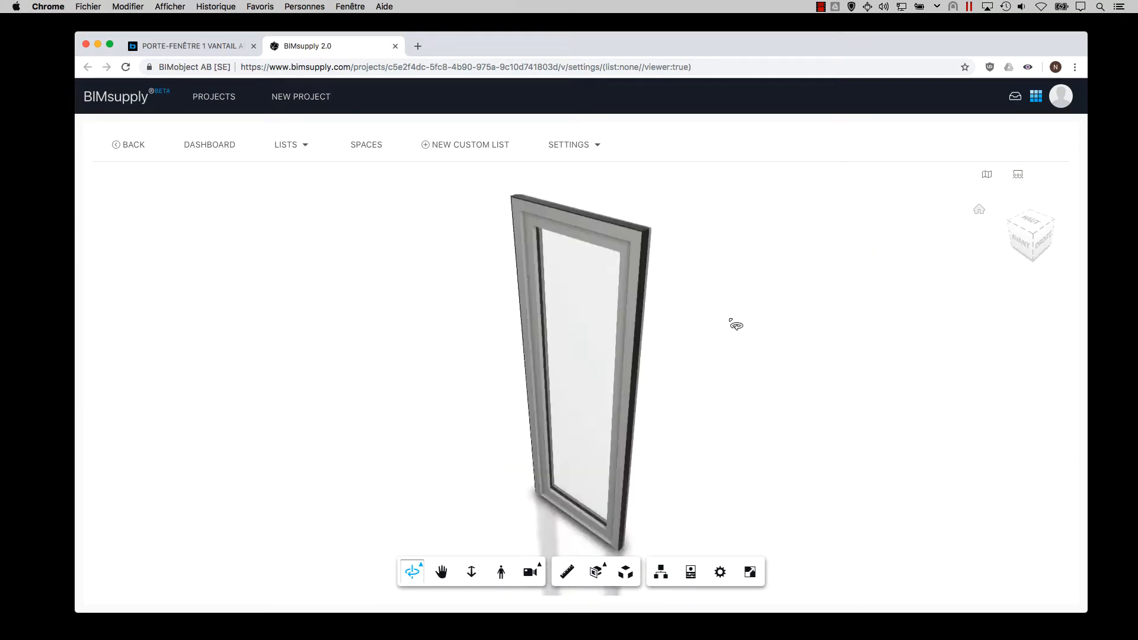
- Select the door model in the 3D viewer, read through its properties and close them
left_click(652, 338)
left_click(690, 572)
scroll(969, 388, "down", 10)
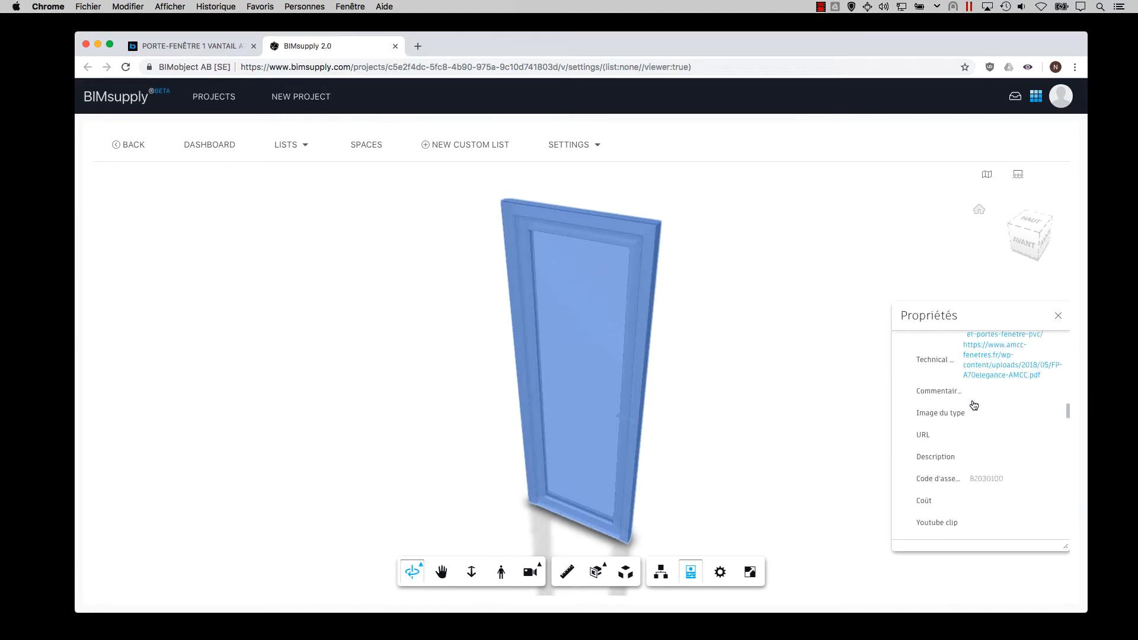
scroll(1029, 351, "down", 2)
left_click(1058, 315)
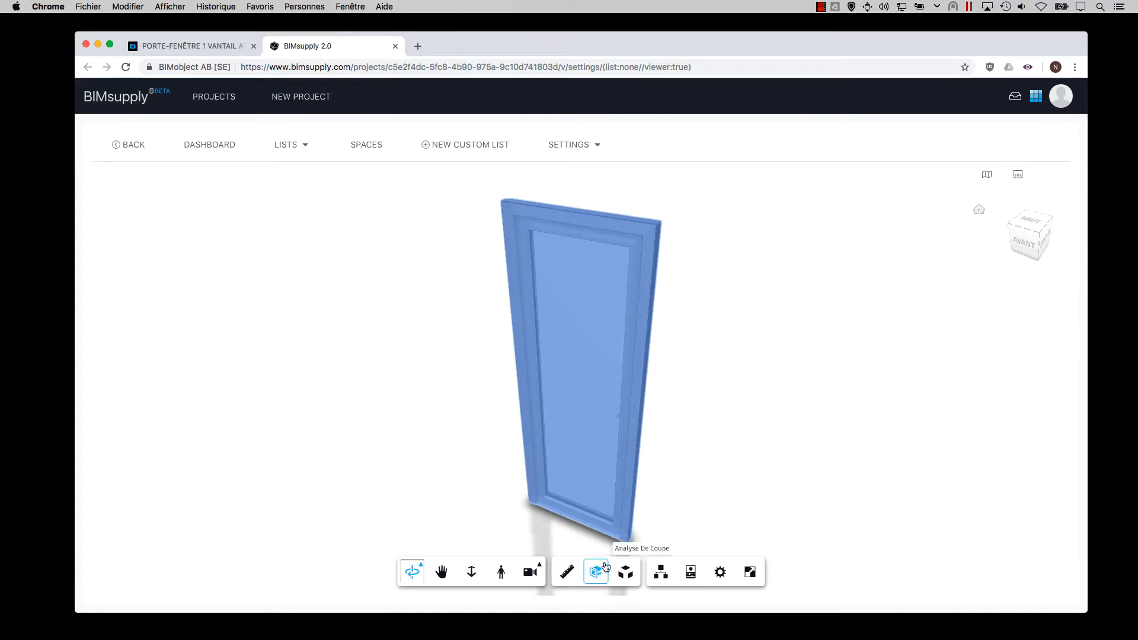
- Cut the door model horizontally with a section plane, inspect the frame profiles from above and close the 3D viewer
left_click(596, 571)
left_click(598, 519)
left_click_drag(599, 519, 864, 242)
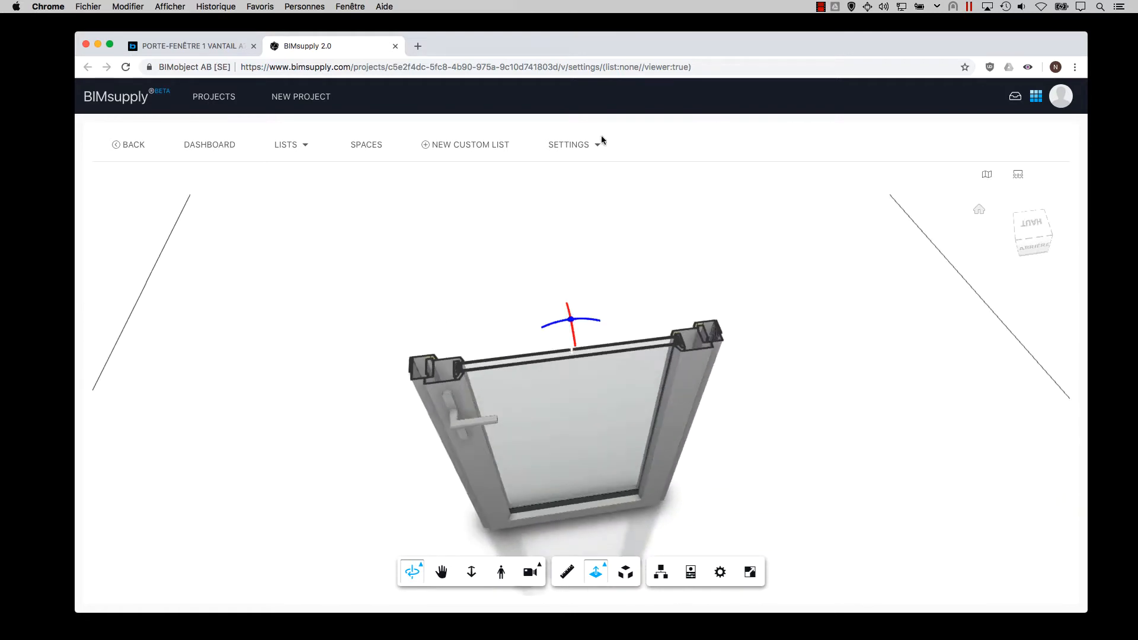
left_click(396, 45)
- Download the material library AMCC_materiaux.adsklib from the French door's downloads and close the download list
left_click(617, 365)
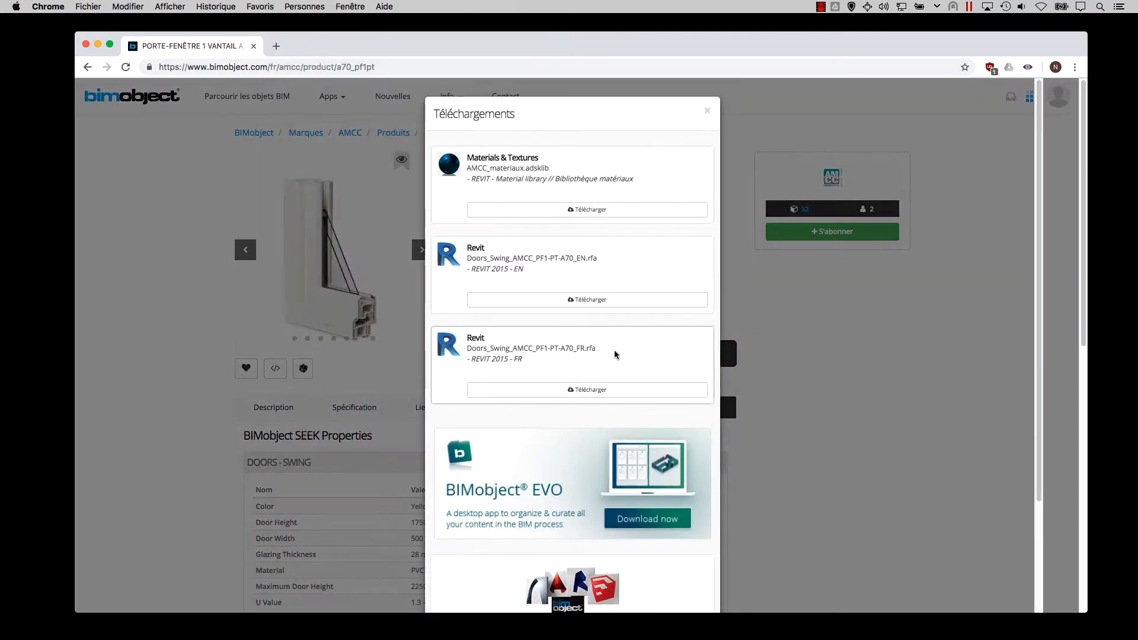
left_click(579, 210)
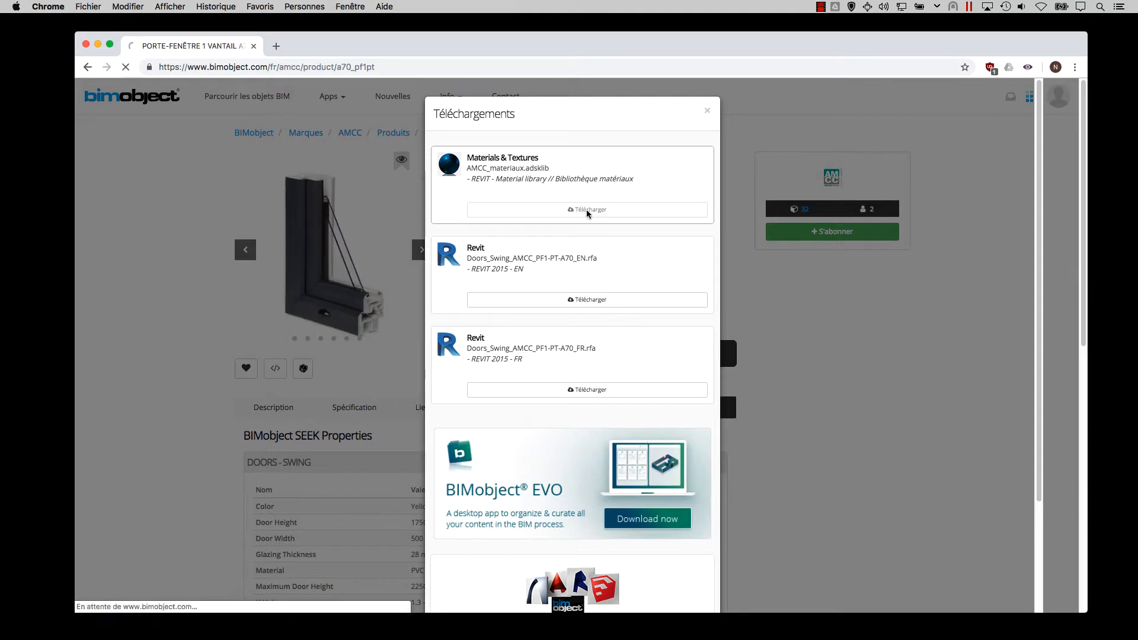
left_click(1076, 598)
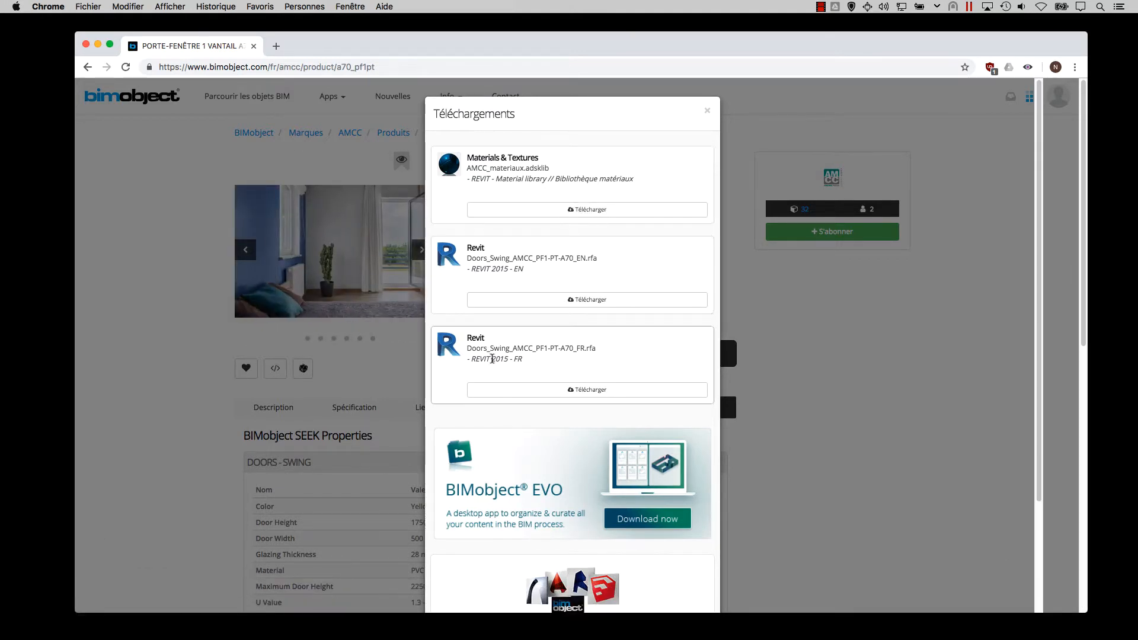
left_click(707, 110)
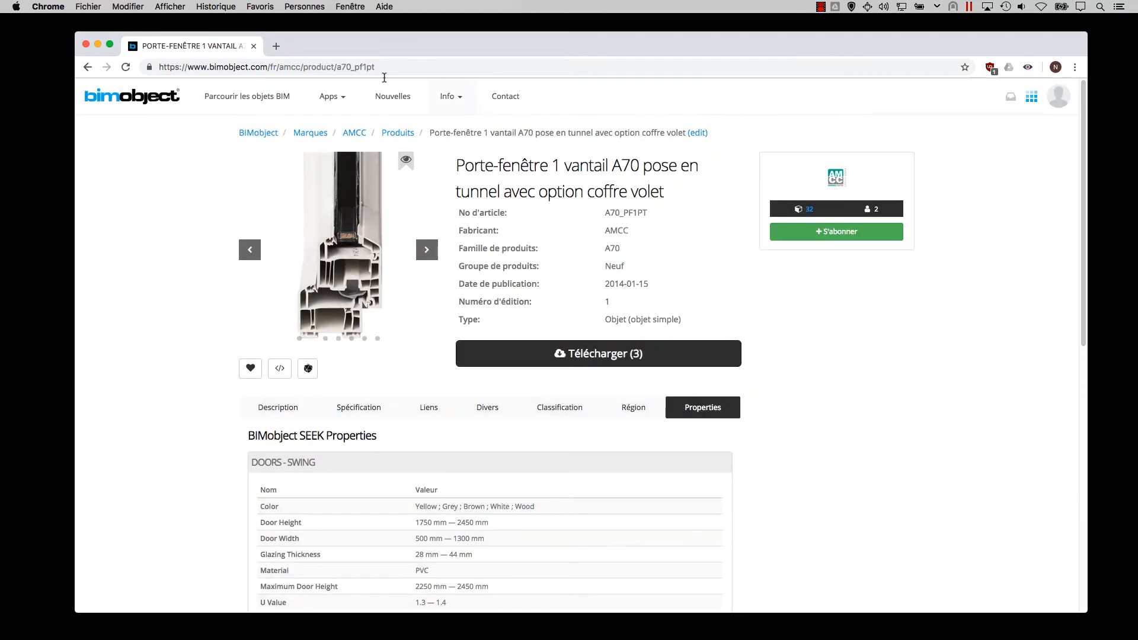
- Minimise the browser, switch to Autodesk Revit and open the Niveau 0 floor plan
left_click(99, 44)
left_click(525, 624)
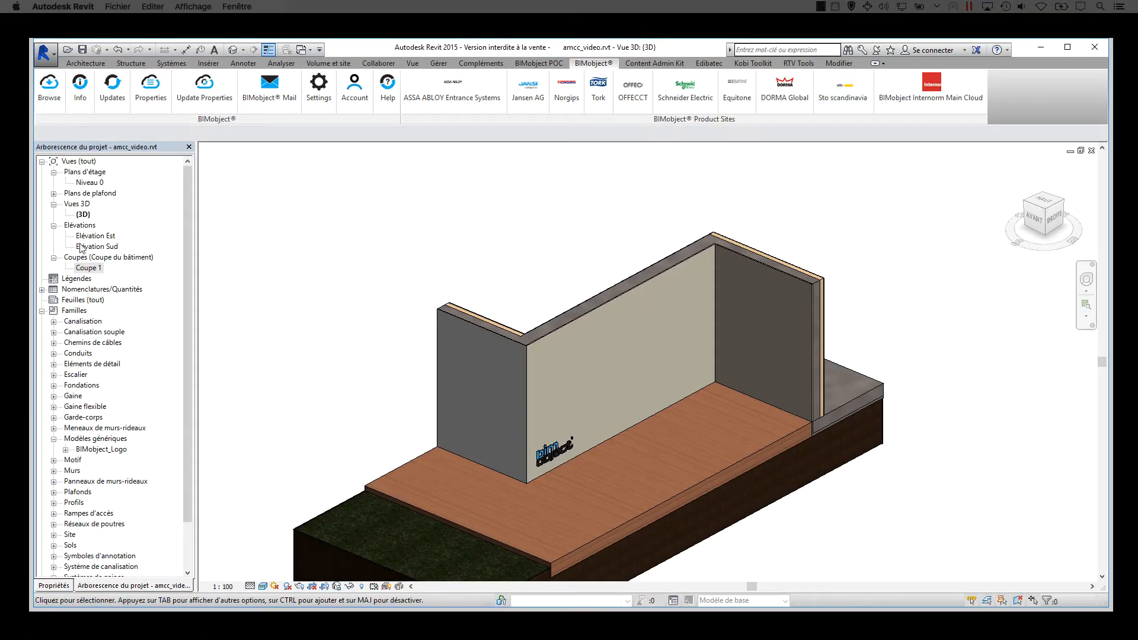
double_click(87, 184)
scroll(652, 314, "up", 6)
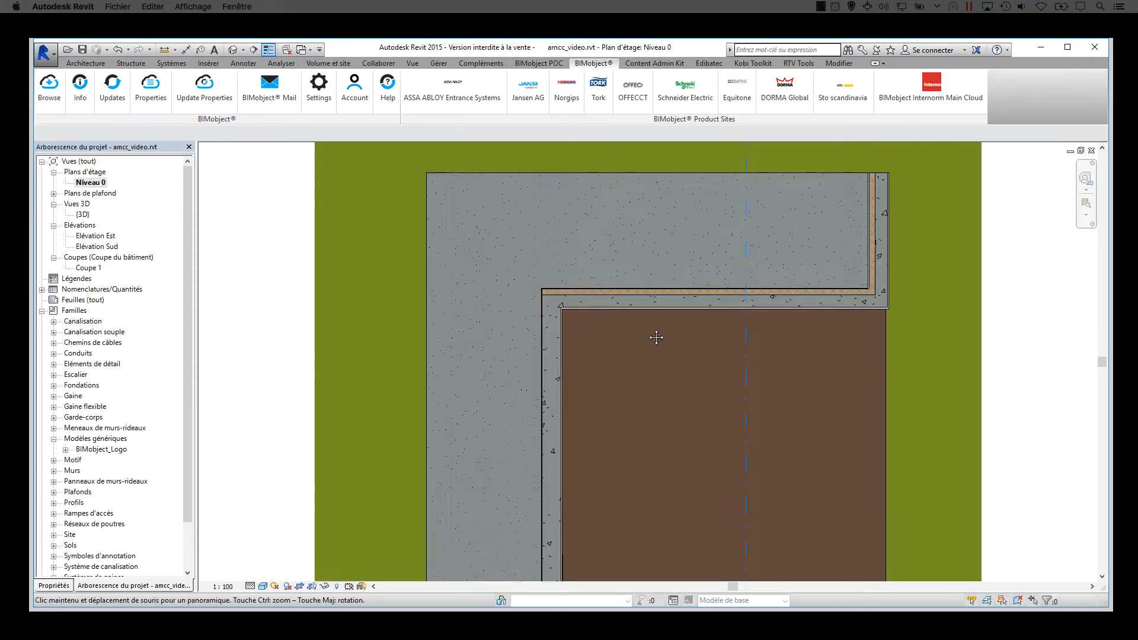
- Open the BIMobject catalogue inside Revit and search it for the manufacturer AMCC
left_click(49, 88)
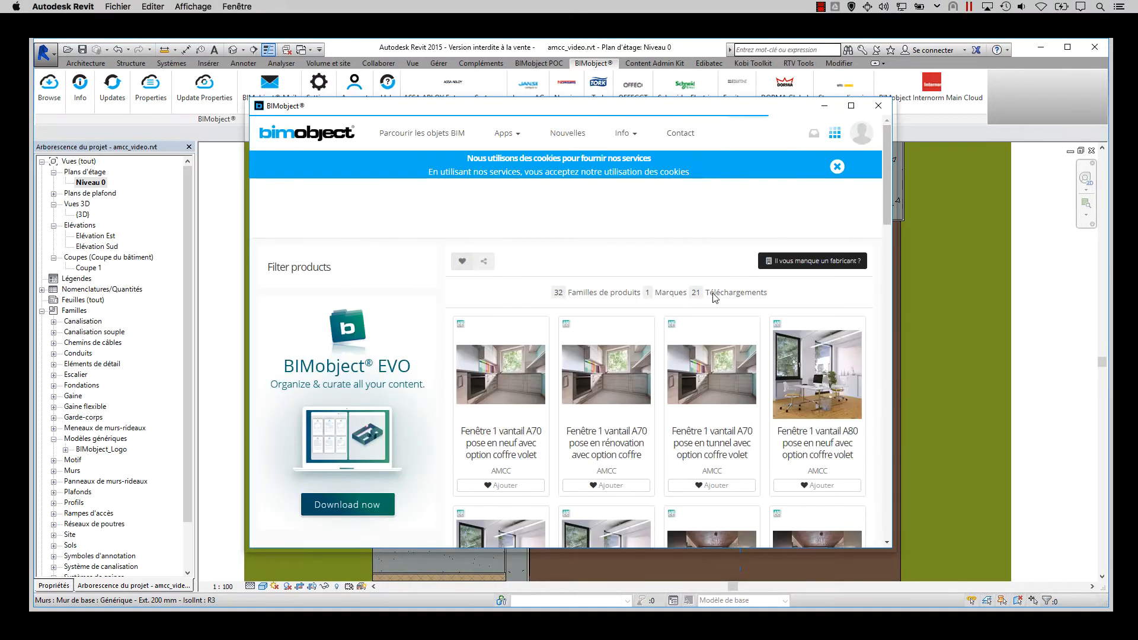
type("amcc")
key("Return")
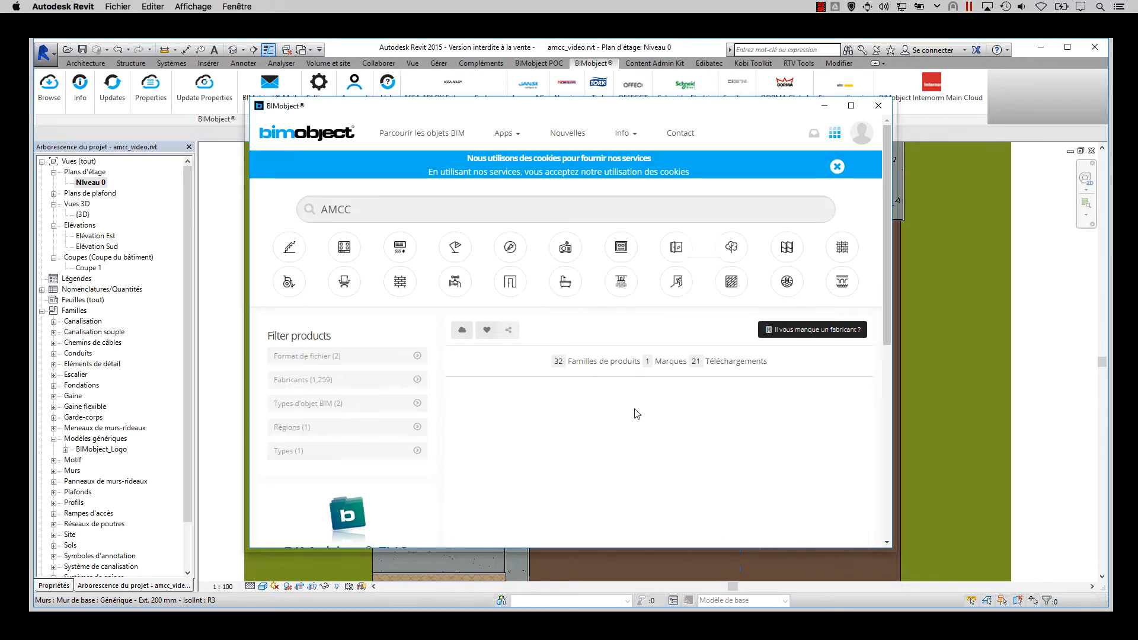
scroll(786, 334, "down", 4)
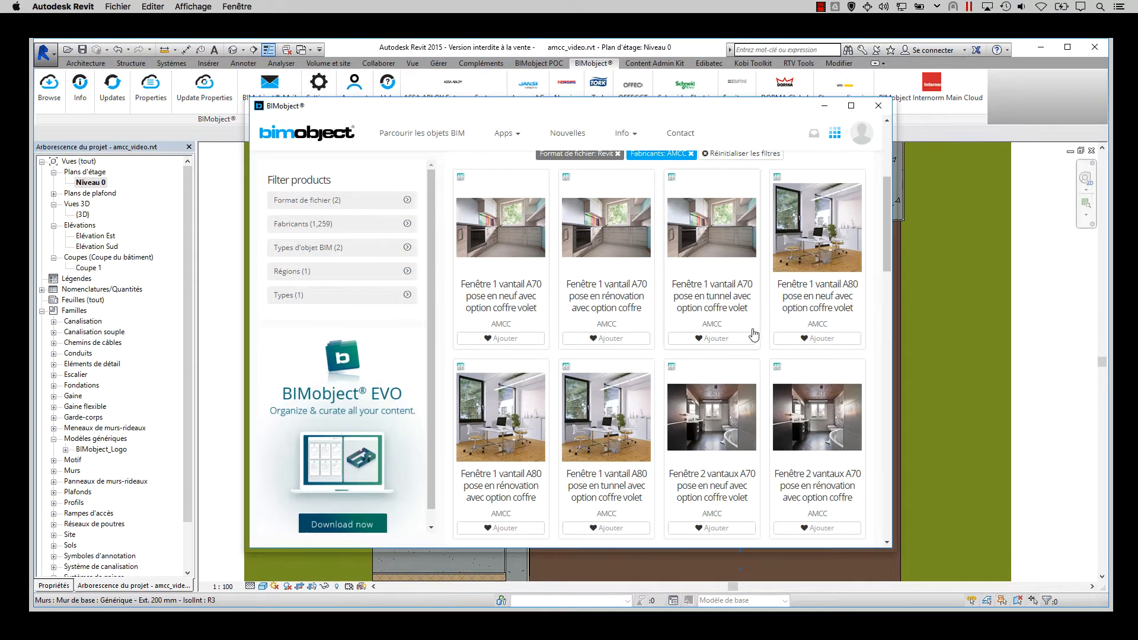
- Load the French Revit 2015 family of the single-leaf A70 new-build window and place it in the horizontal wall above the terrace
left_click(507, 299)
scroll(534, 320, "down", 1)
left_click(554, 345)
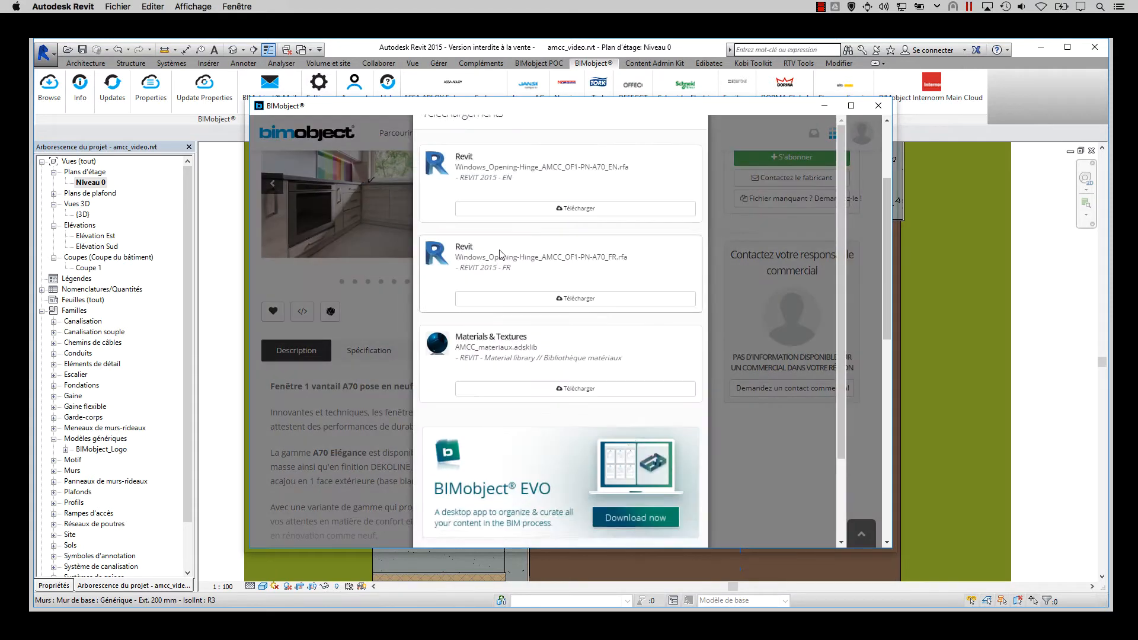
left_click(578, 336)
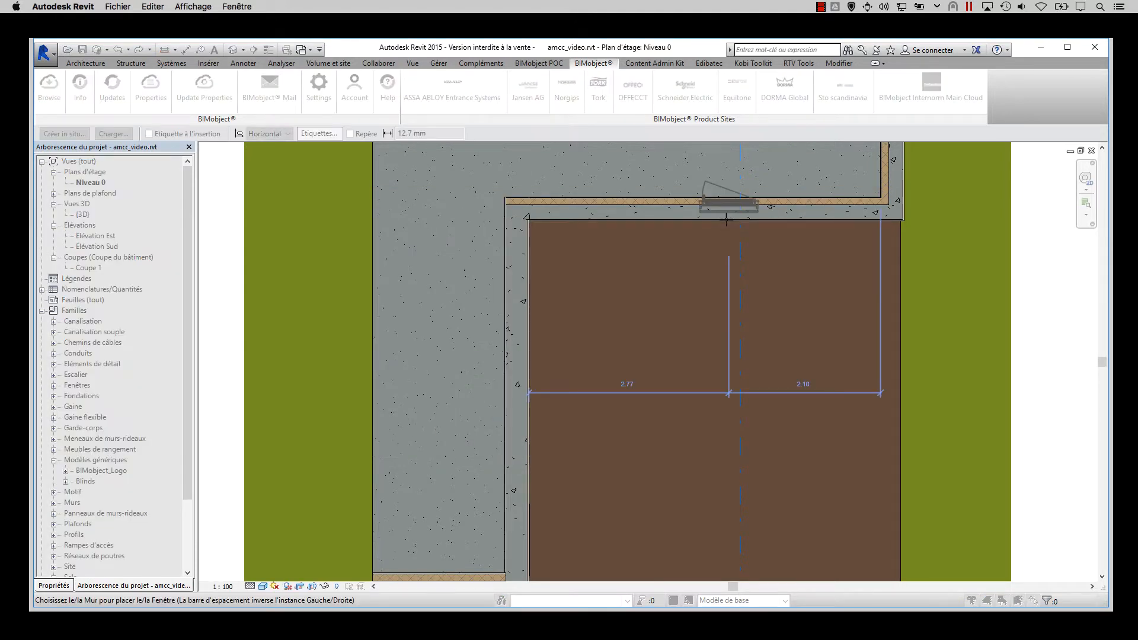
left_click(728, 218)
key("Escape")
key("Escape")
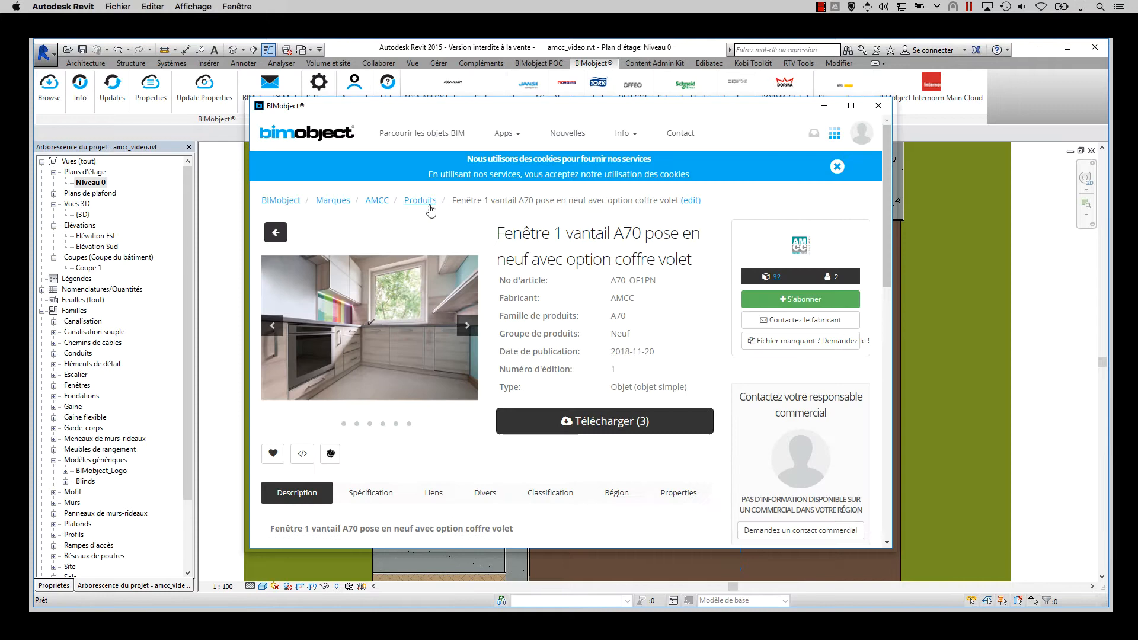
- Load the two-leaf A80 tunnel-mounted French door from the AMCC products and place it in the vertical wall
left_click(428, 205)
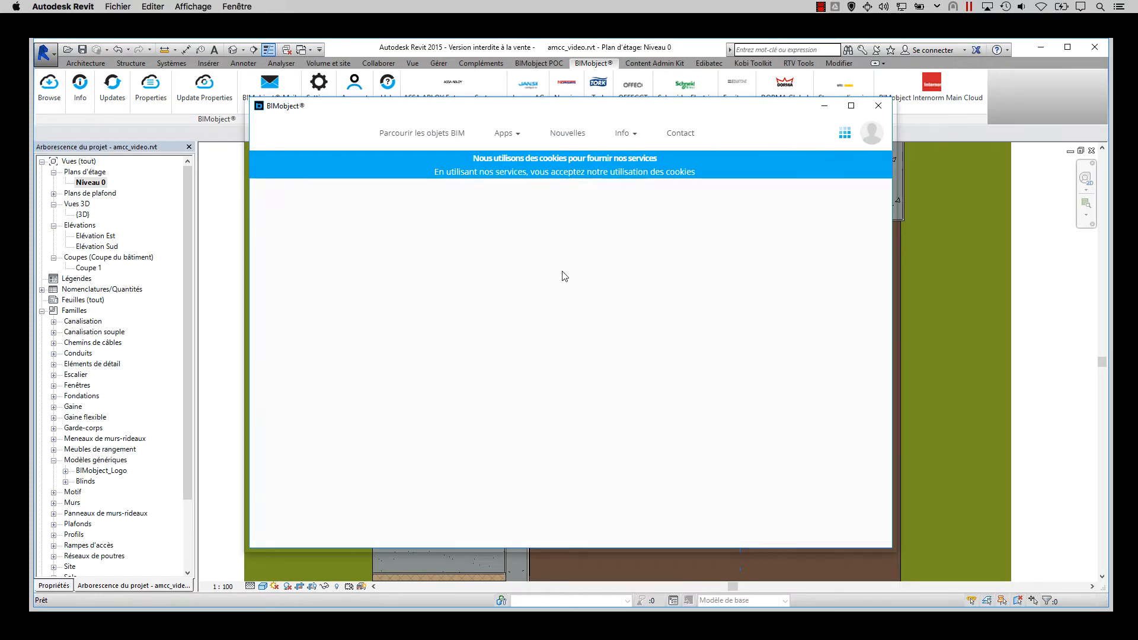
scroll(739, 344, "down", 10)
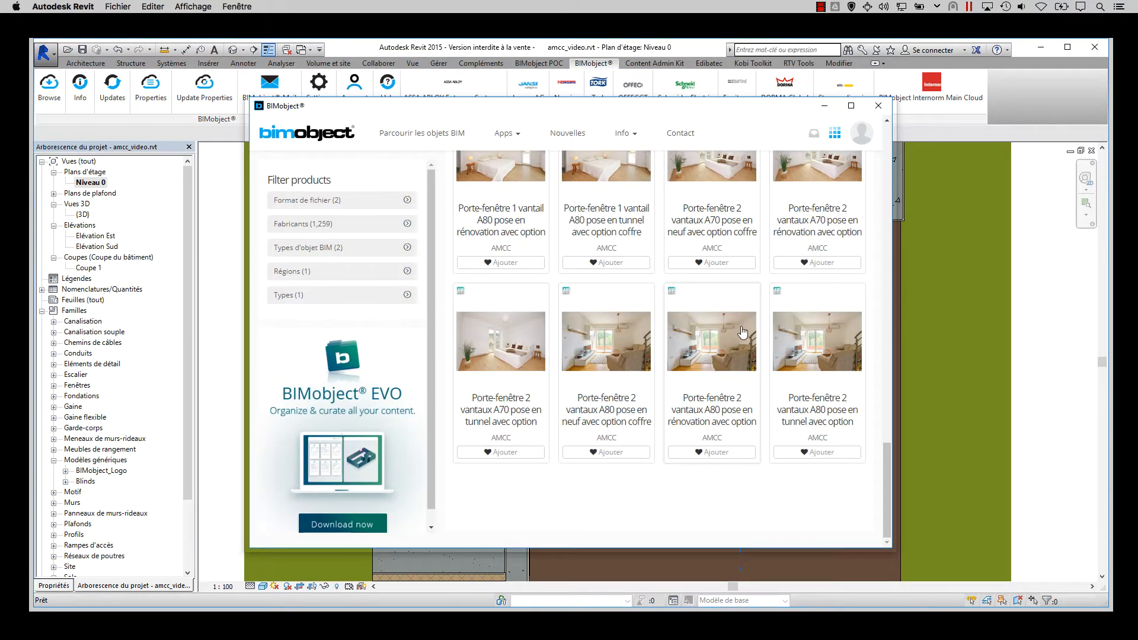
left_click(491, 332)
left_click(640, 446)
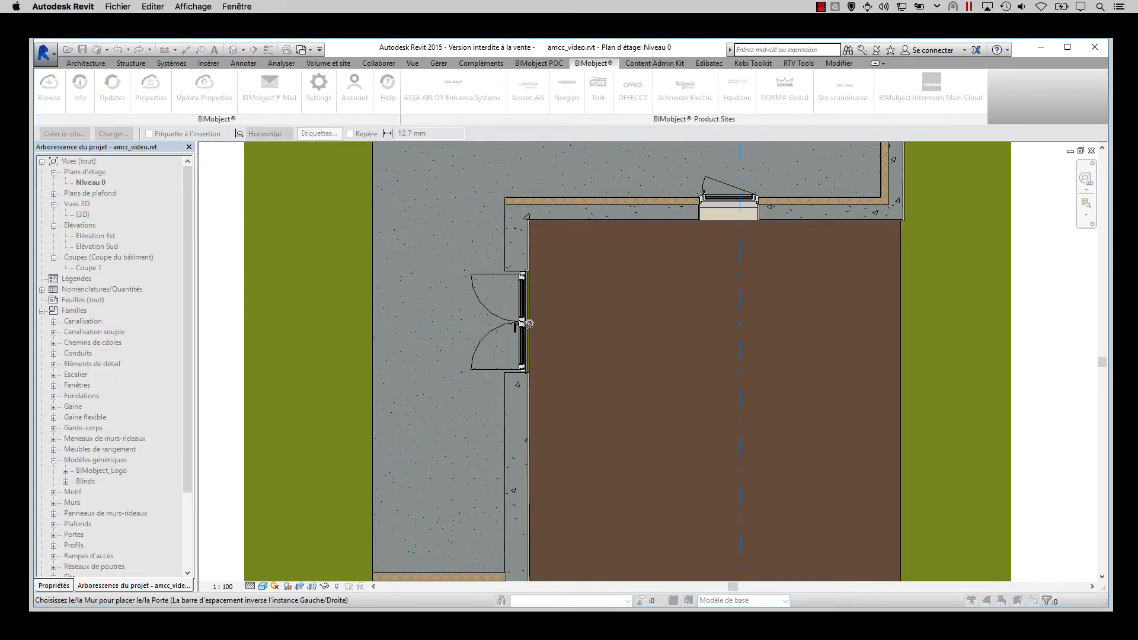
left_click(528, 323)
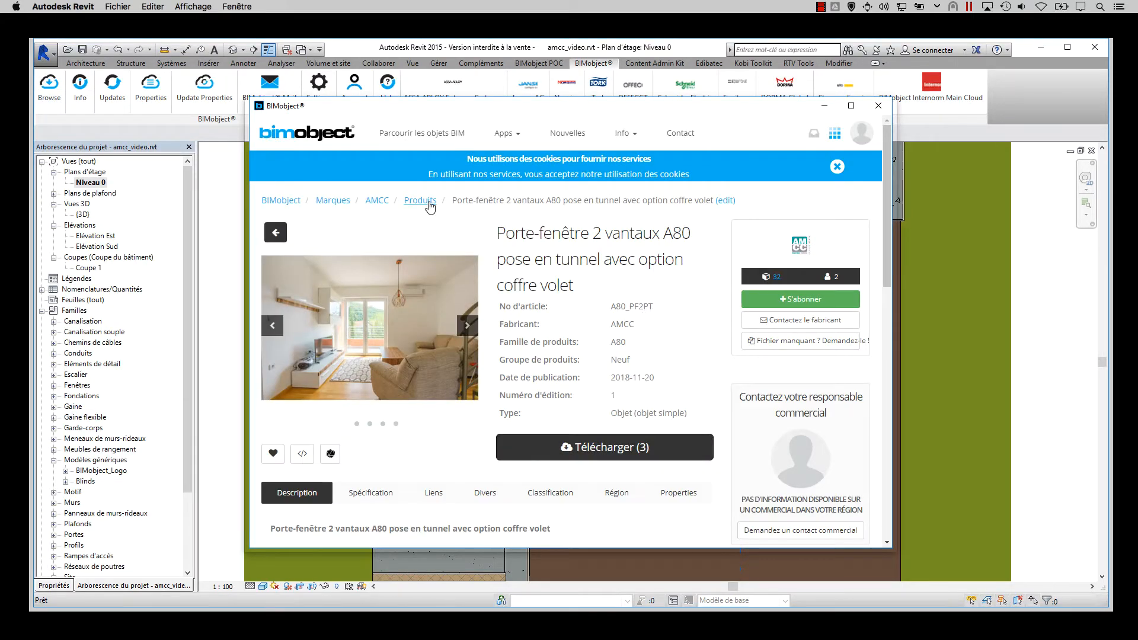
- Load the fixed A70 renovation window from the AMCC products and place it in the vertical wall below the French door
left_click(428, 203)
scroll(670, 424, "down", 10)
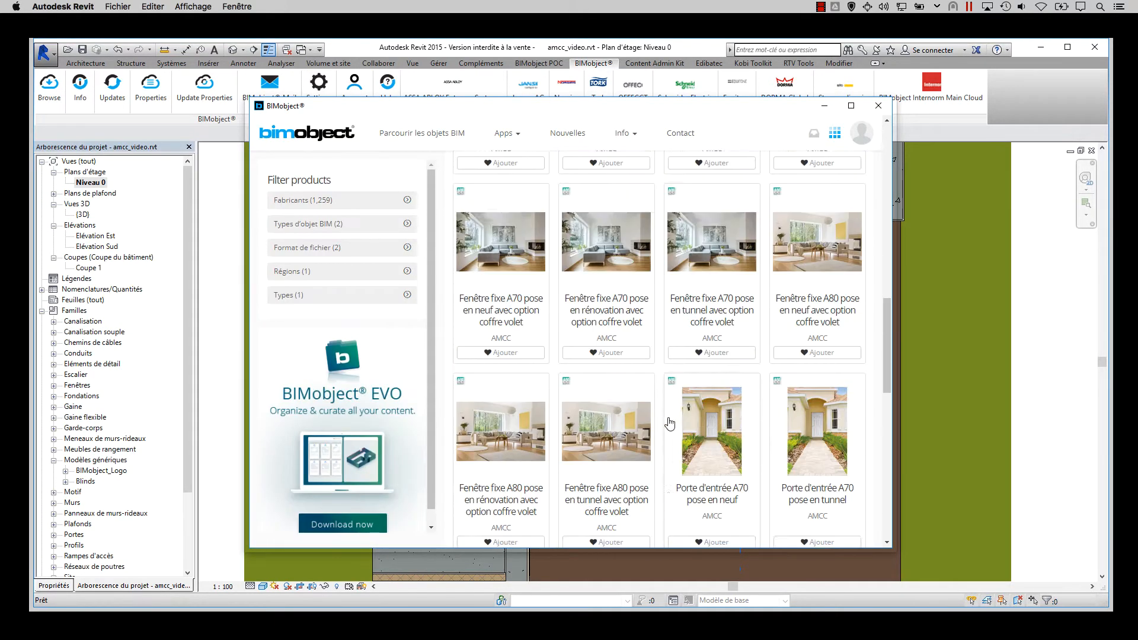
scroll(670, 423, "up", 3)
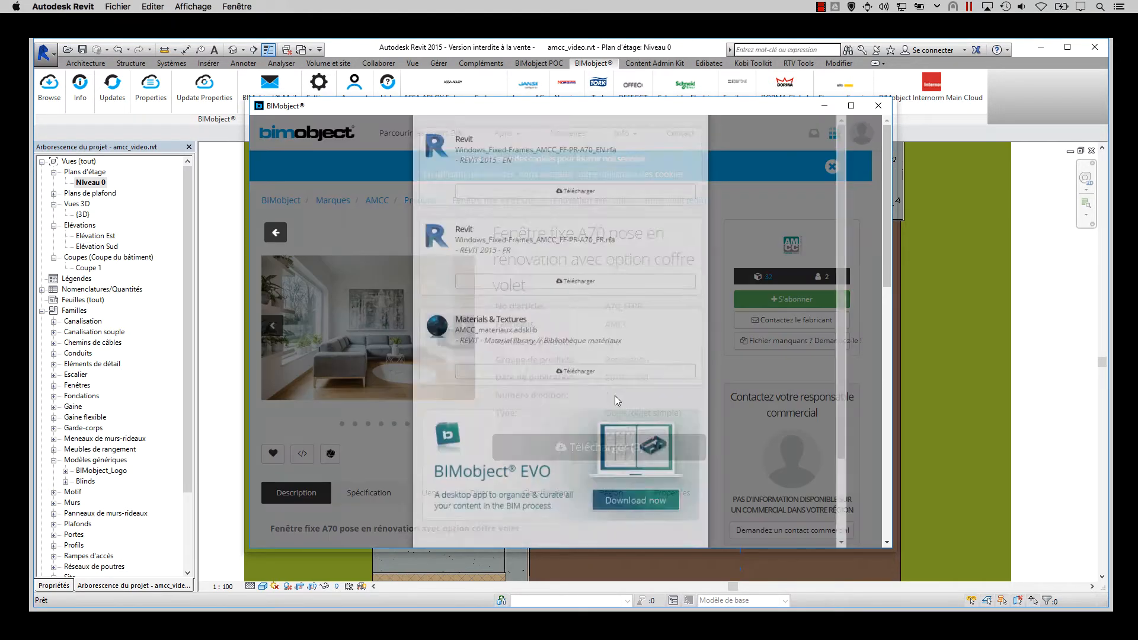
left_click(501, 376)
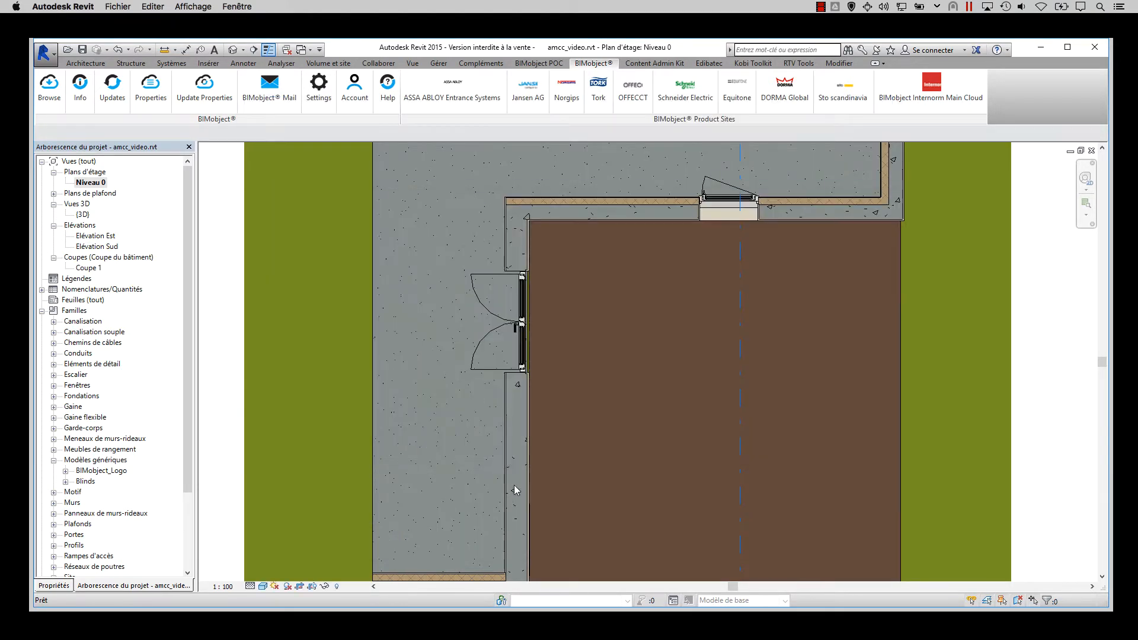
left_click(510, 472)
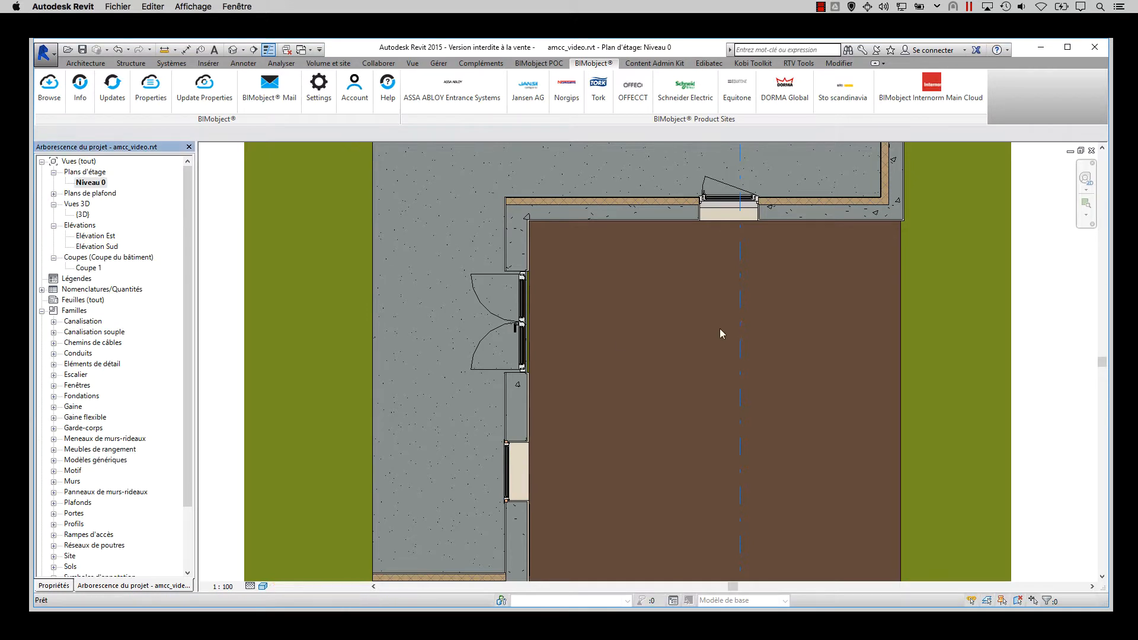
- Open the type properties of the single-leaf A70 window and enable its Fixe latéral option
scroll(731, 193, "up", 2)
double_click(733, 209)
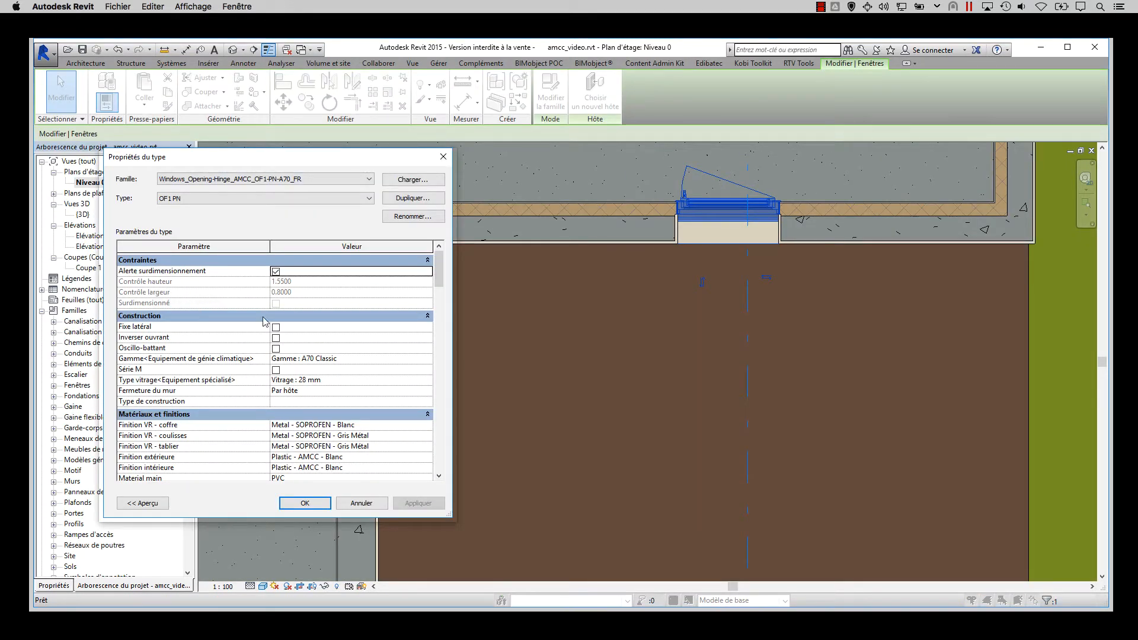
scroll(227, 331, "down", 1)
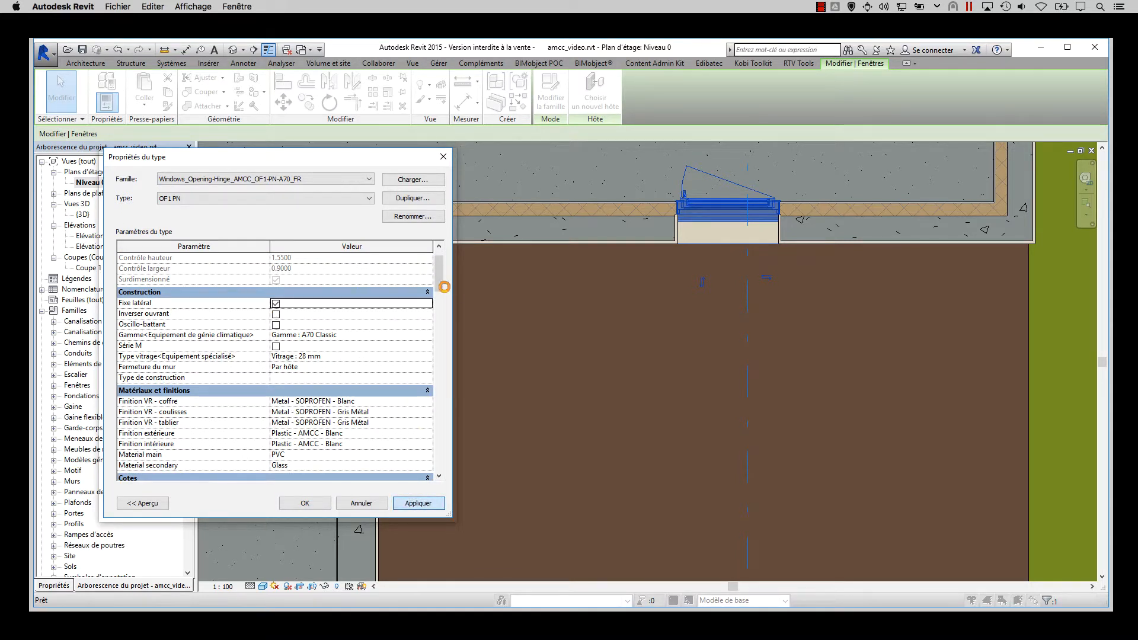
left_click(419, 503)
scroll(283, 300, "up", 1)
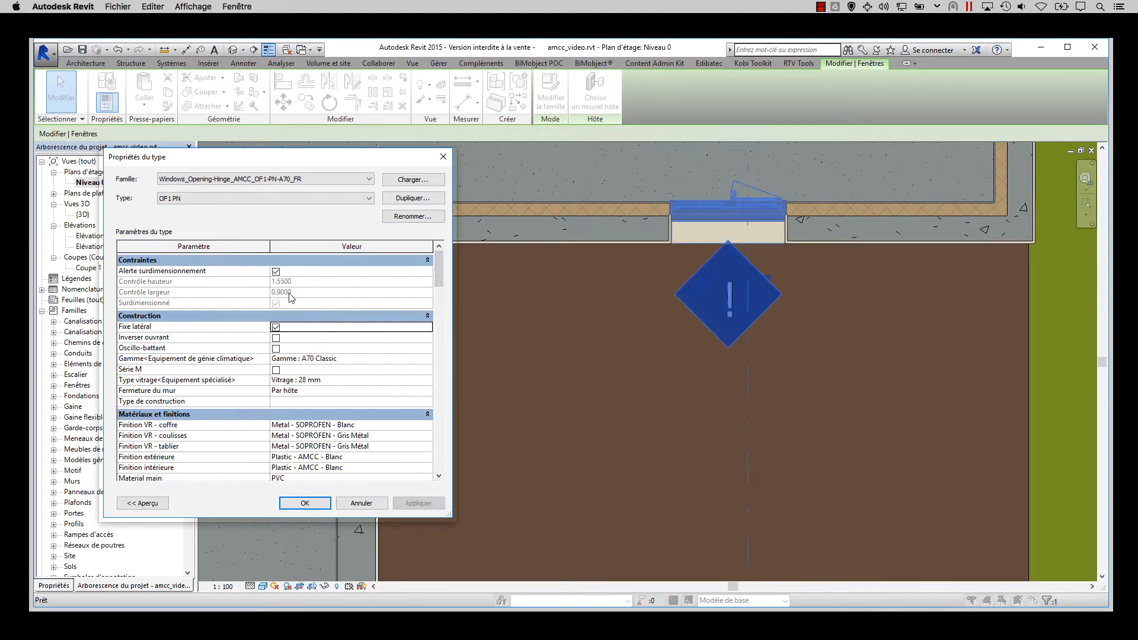
- Set the single-leaf window type's Largeur to 1.2000 and apply it
scroll(362, 297, "down", 5)
left_click(311, 378)
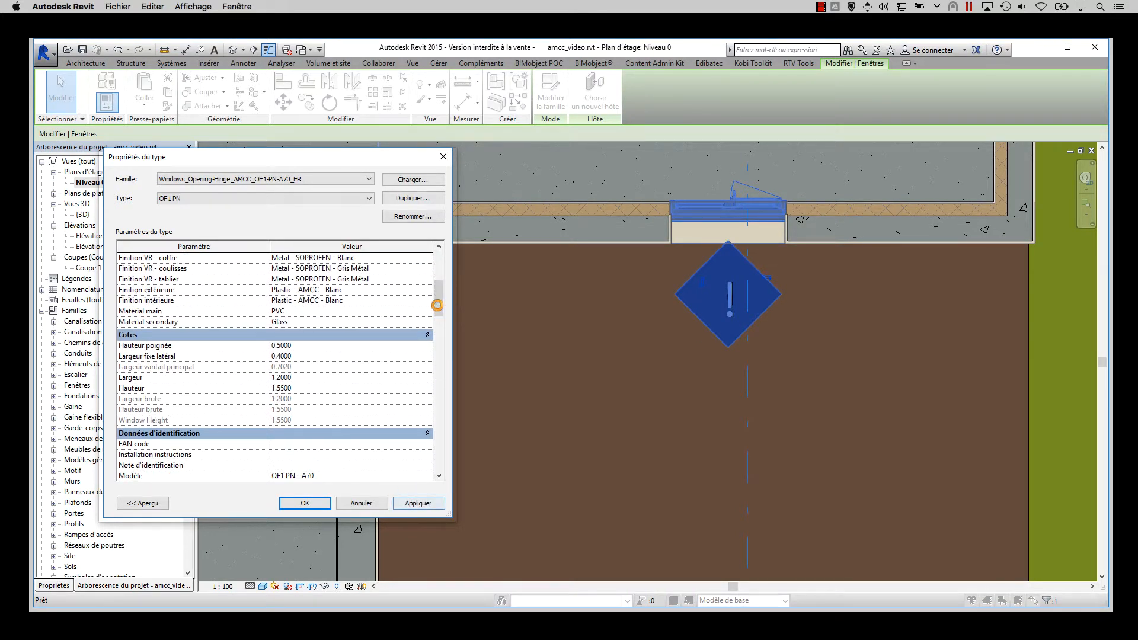
left_click_drag(437, 301, 437, 268)
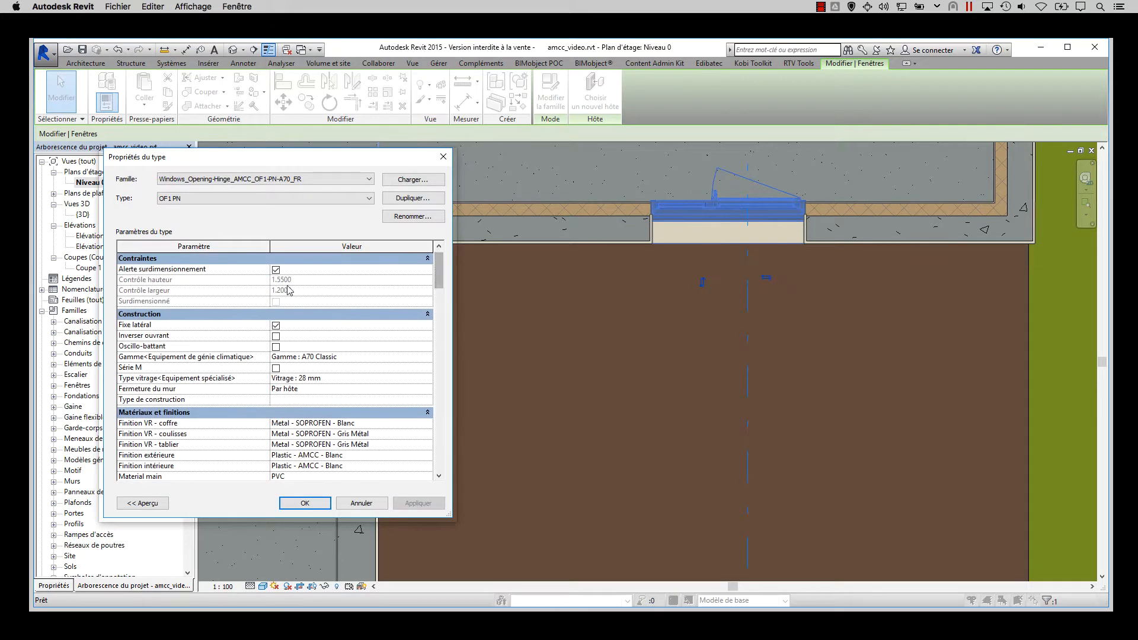
- Enable Inverser ouvrant for the window type, confirm the properties and inspect the reversed opening in plan
left_click(275, 337)
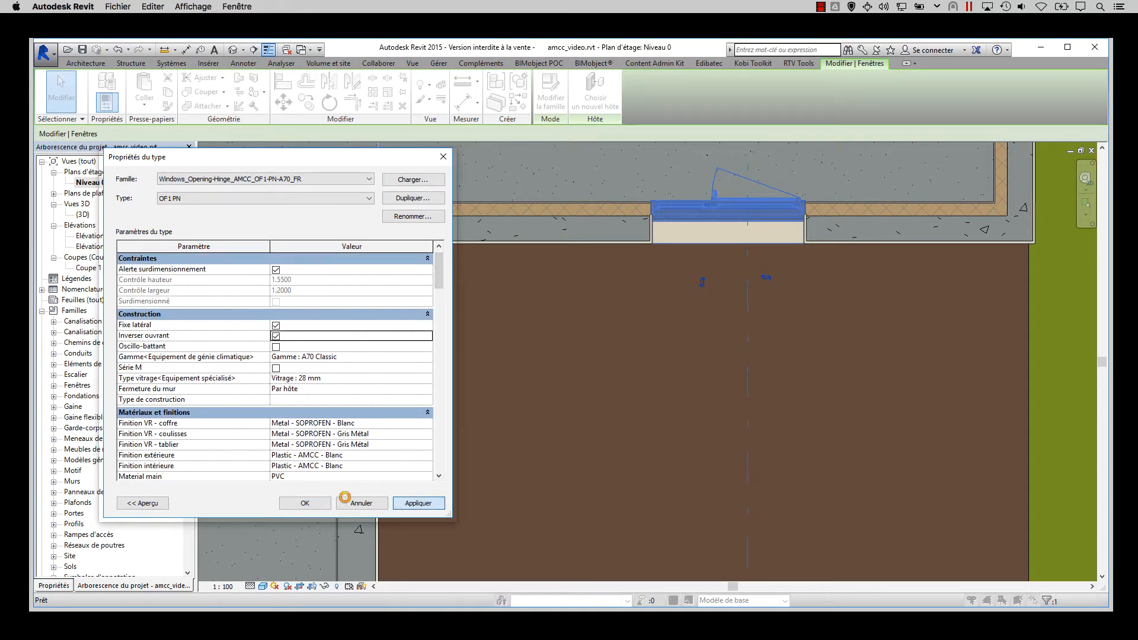
left_click(305, 503)
scroll(662, 174, "up", 2)
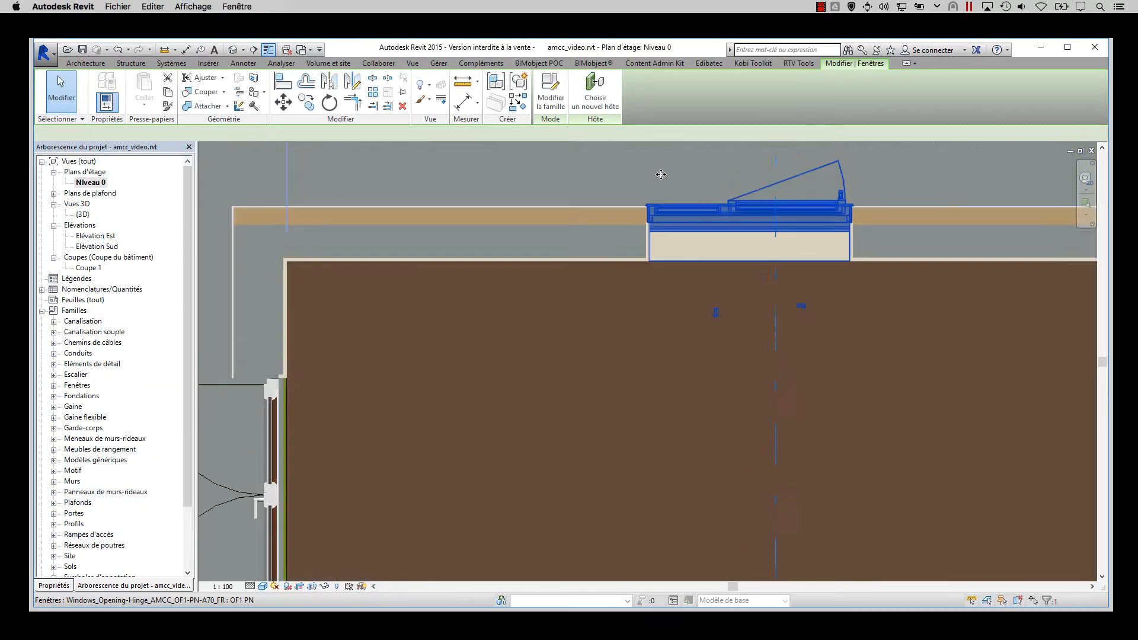
scroll(661, 175, "up", 1)
middle_click_drag(664, 185, 739, 256)
scroll(102, 184, "down", 1)
- Reopen the window's type properties, enable Oscillo-battant and set Gamme to A70 Élégance
left_click(47, 589)
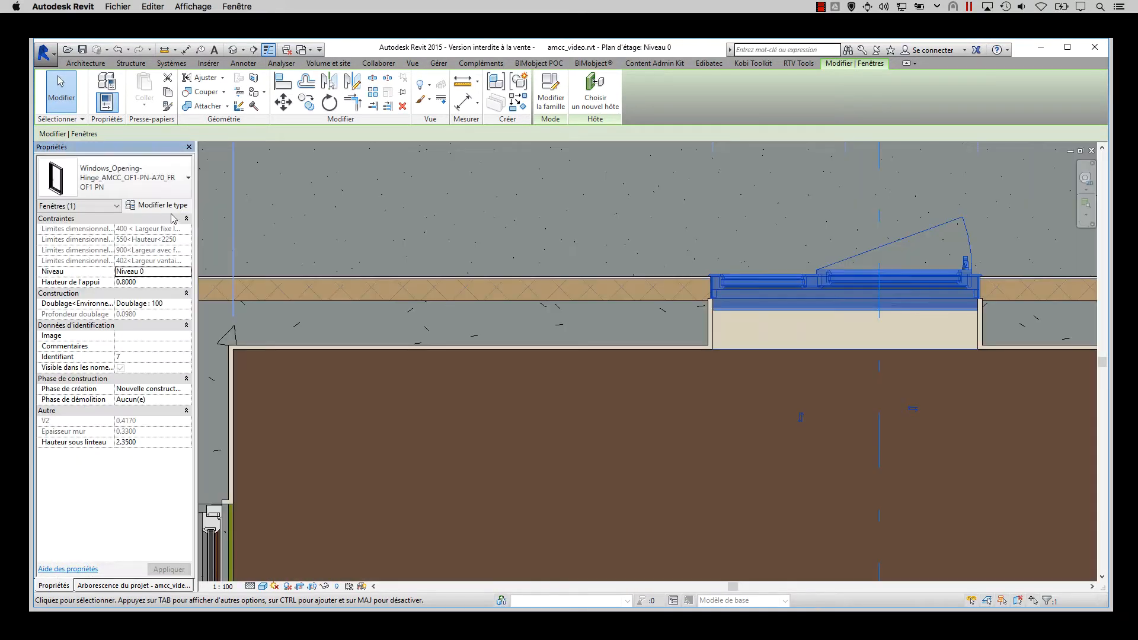
left_click(171, 206)
left_click_drag(325, 165, 366, 172)
left_click(317, 356)
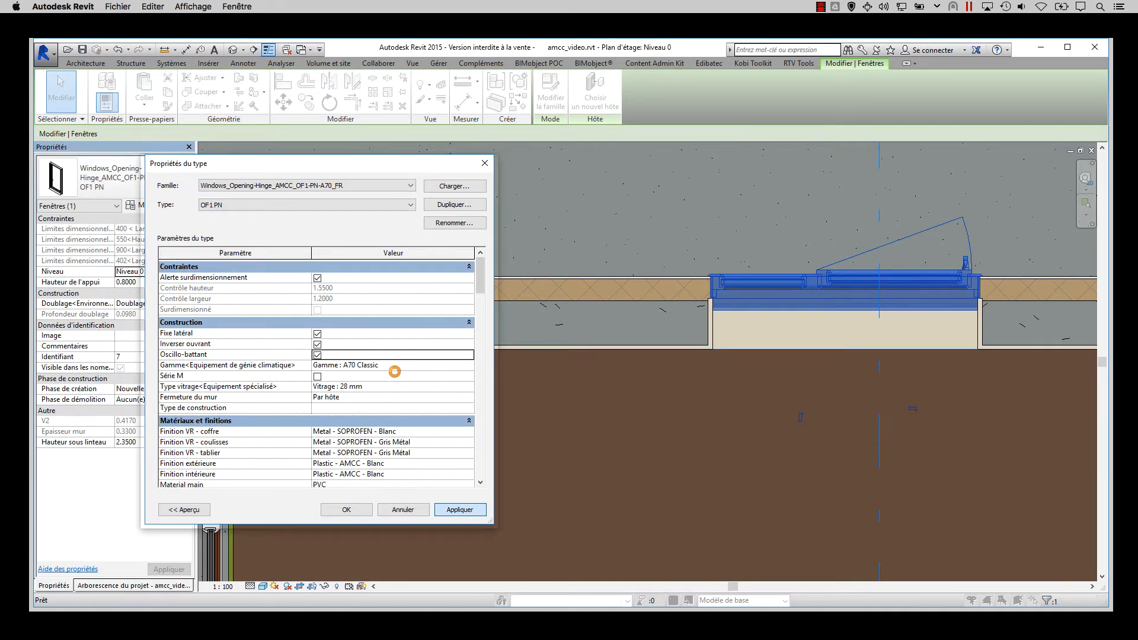
left_click(394, 369)
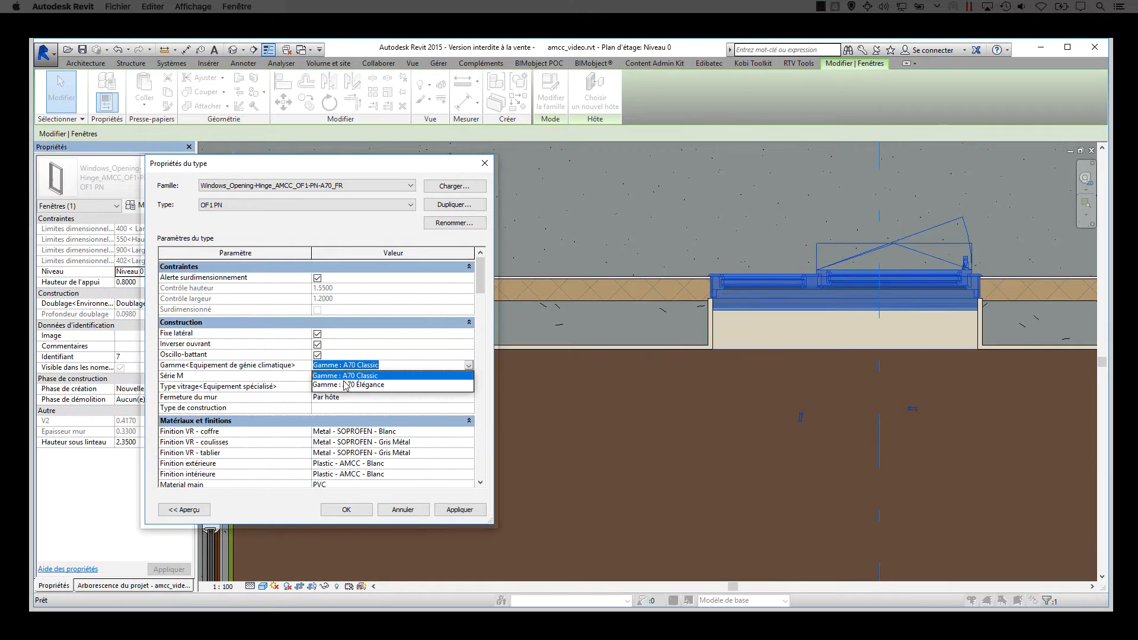
left_click(345, 385)
- Set the window type's Hauteur to 2.4500 and its glazing type to Vitrage : 36 mm, and confirm
left_click_drag(483, 279, 482, 280)
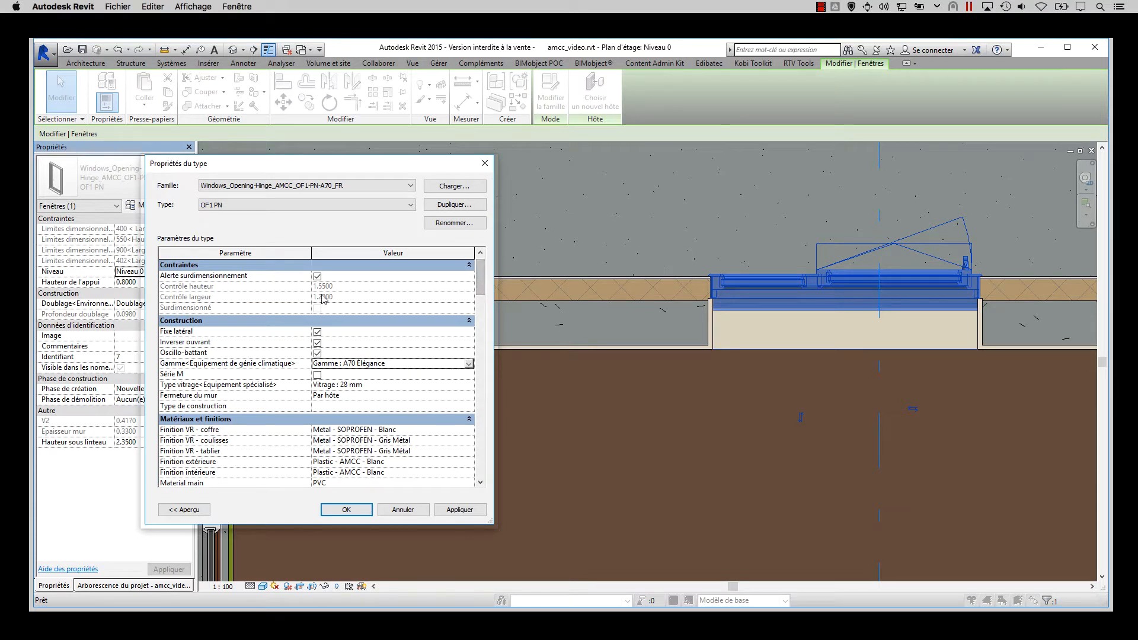
scroll(363, 354, "down", 6)
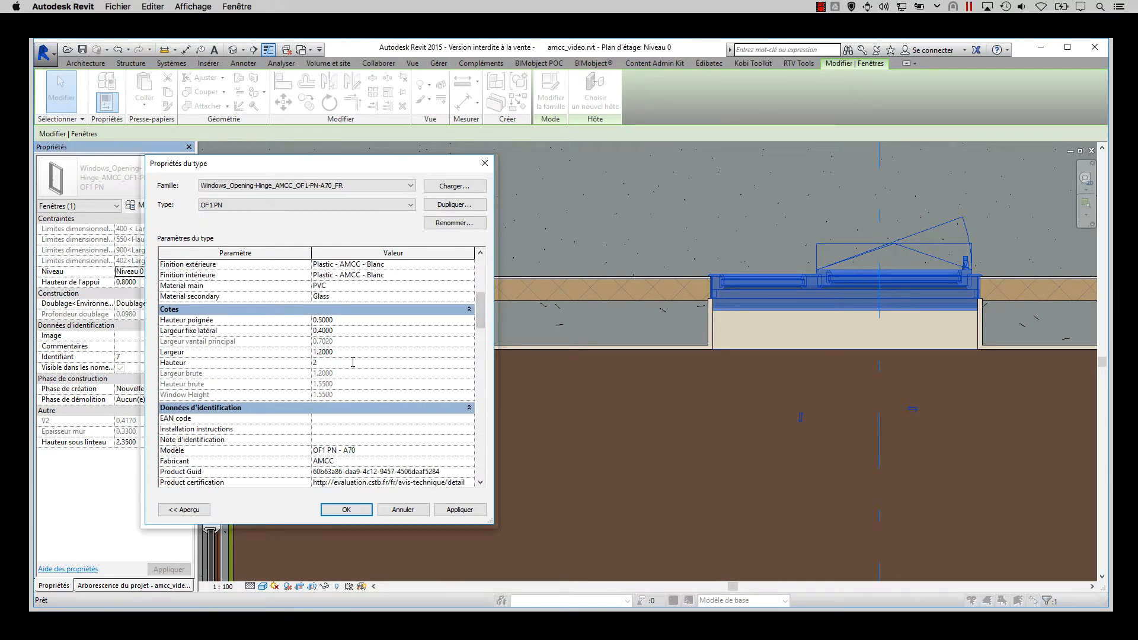
scroll(305, 310, "up", 6)
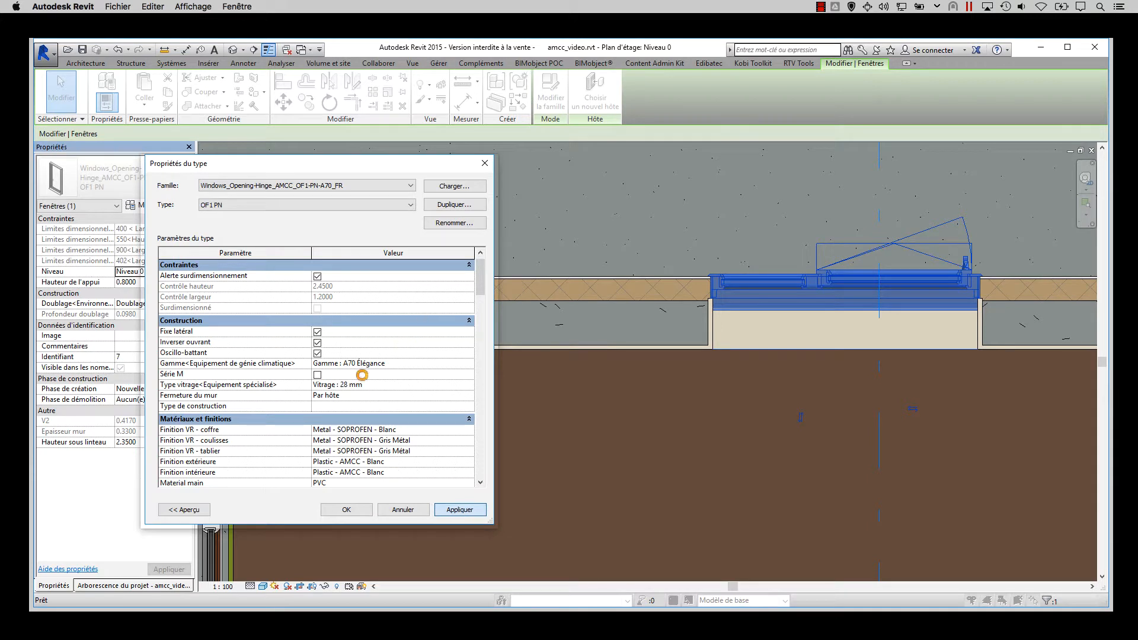
left_click(469, 386)
left_click(408, 416)
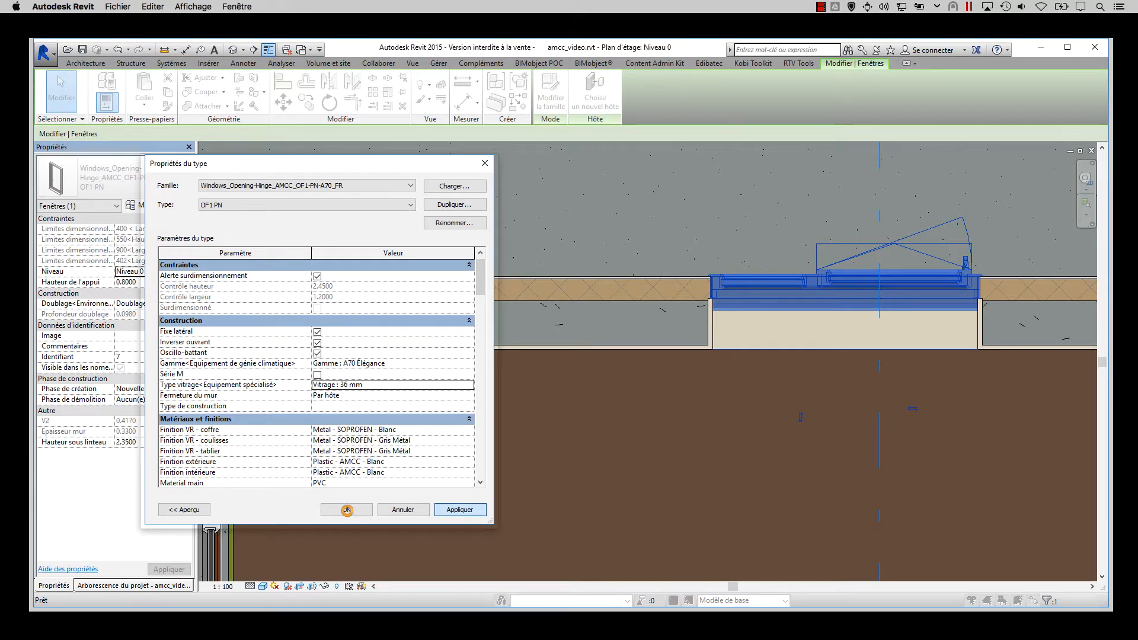
left_click(347, 510)
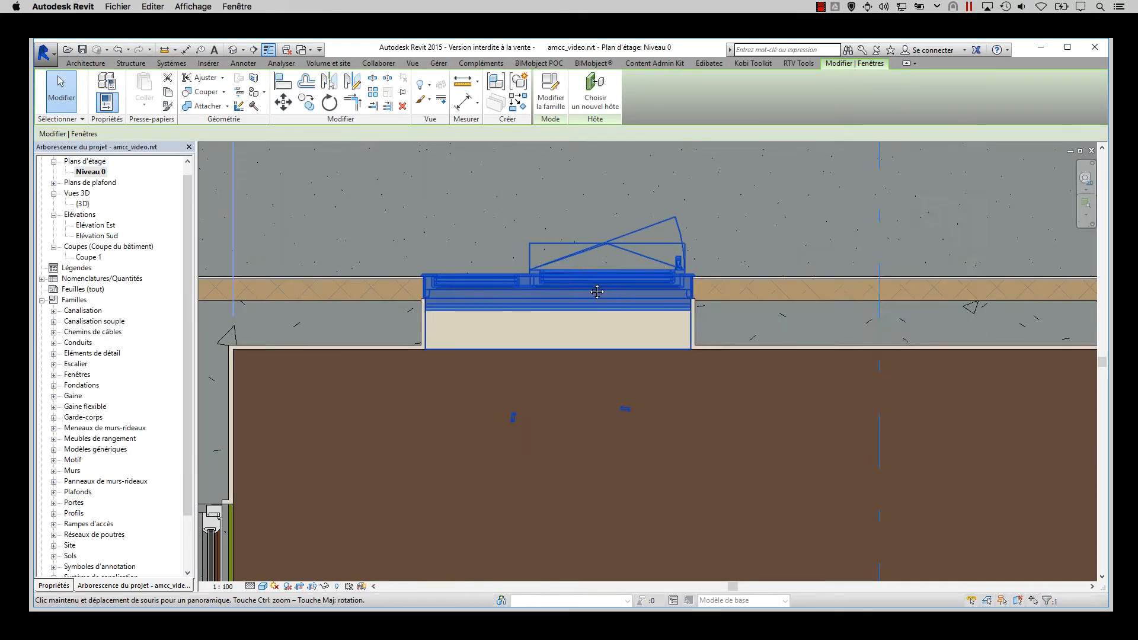
- Reopen the window's type properties and switch Gamme back to A70 Classic
middle_click_drag(597, 292, 819, 298)
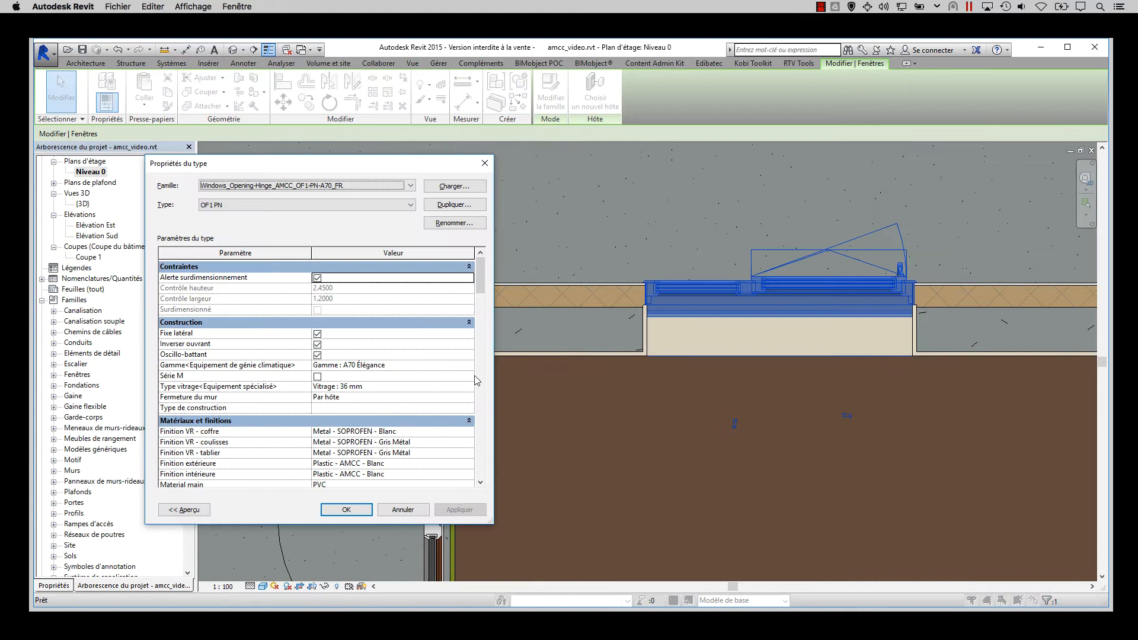
left_click(469, 366)
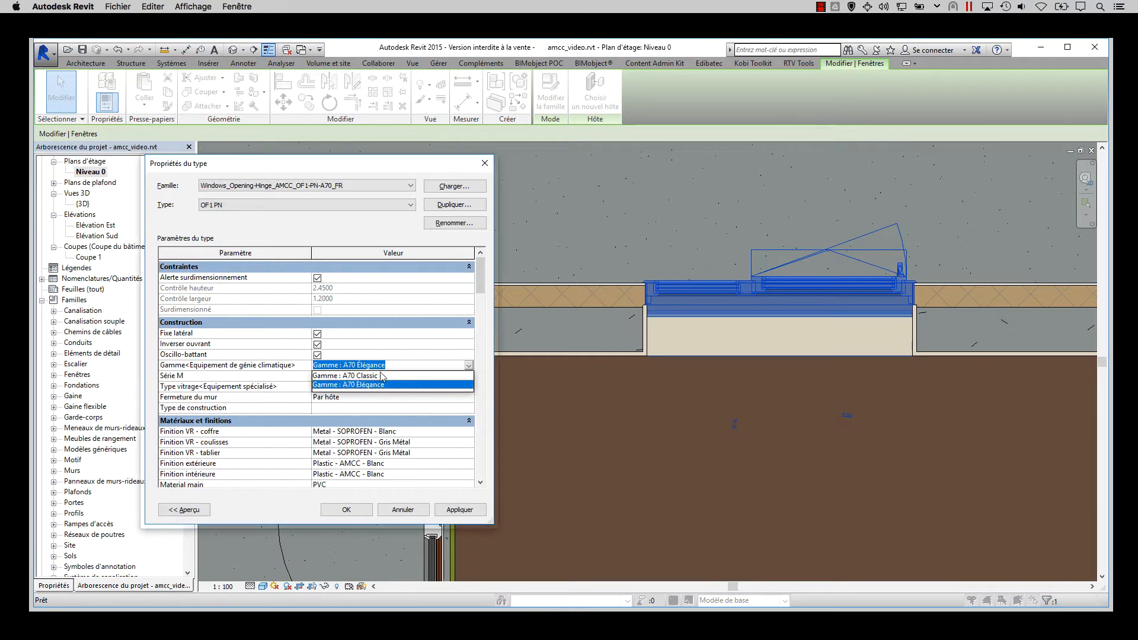
left_click(373, 376)
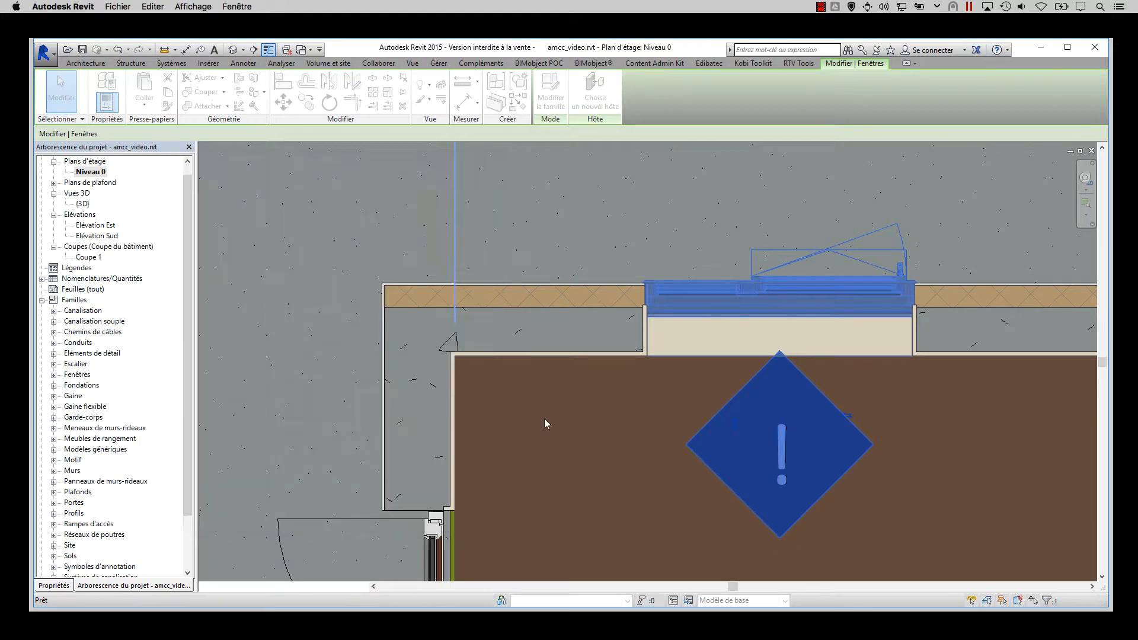
- Set the window type's Hauteur to 2.2500, confirm the type properties and deselect the window
scroll(355, 355, "down", 6)
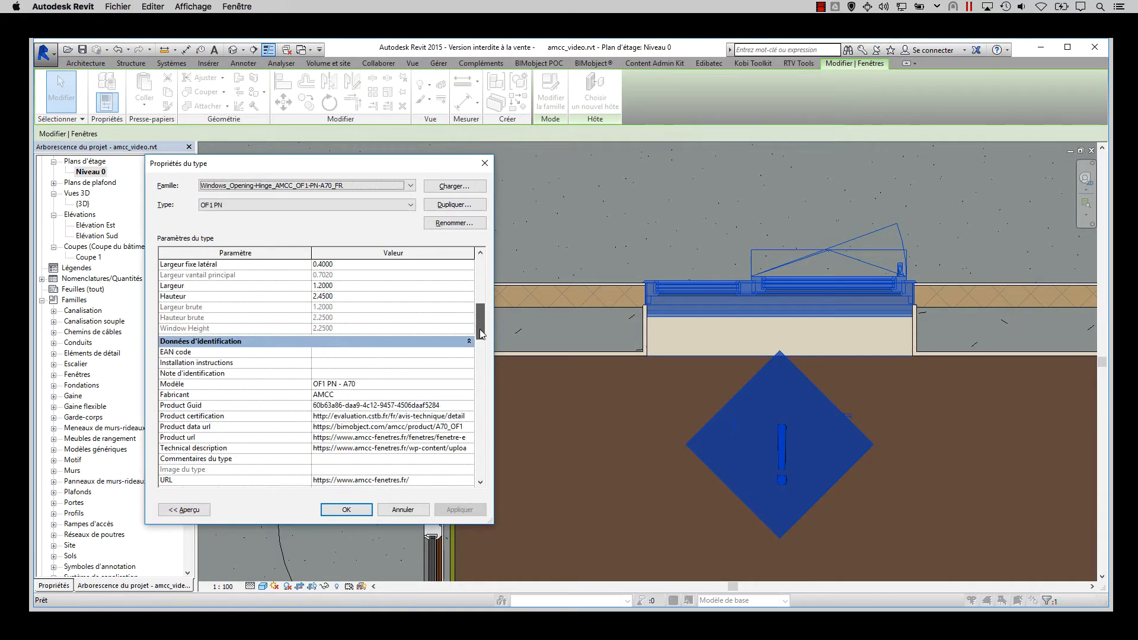
left_click(328, 385)
scroll(363, 382, "up", 6)
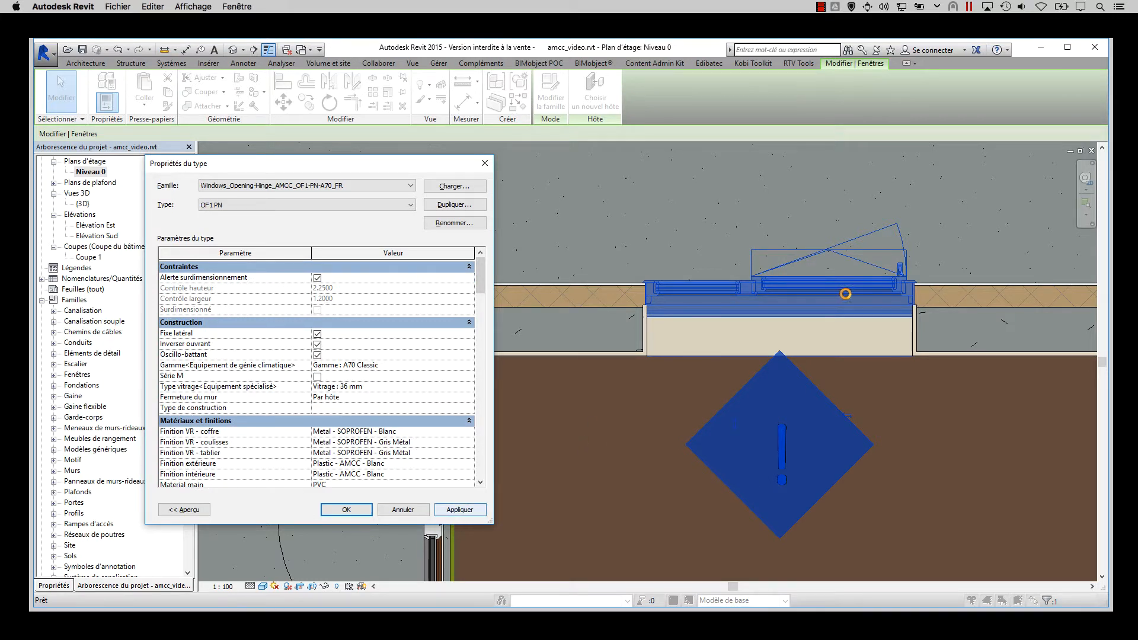
left_click(346, 509)
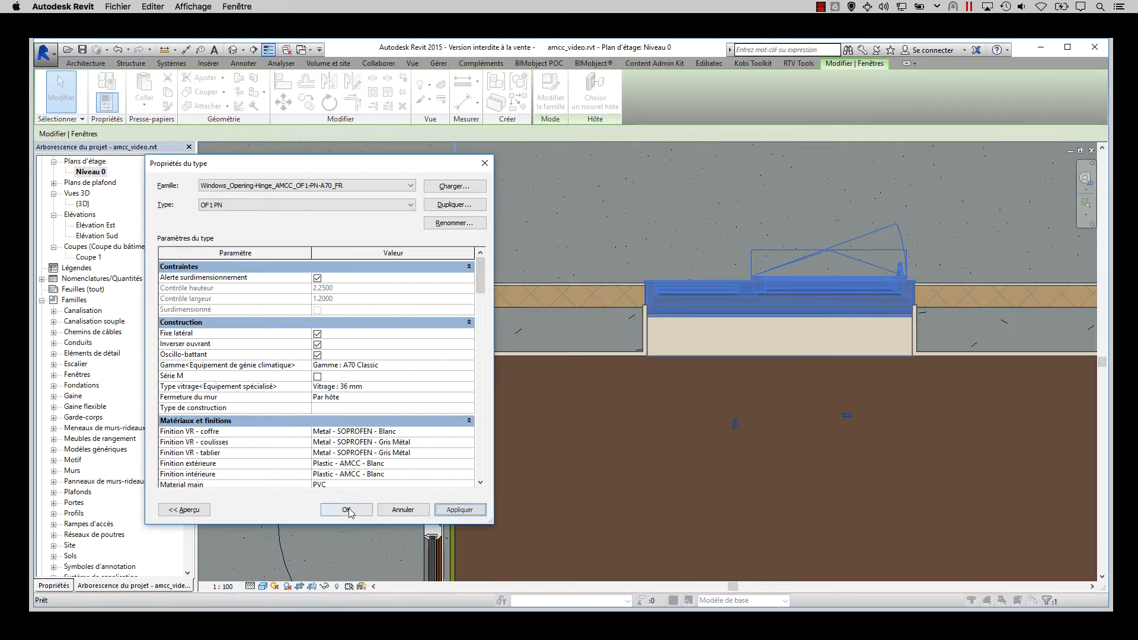
left_click(604, 454)
- Open the type properties of the two-leaf A80 French door and set its glazing type to Vitrage : 40 mm
scroll(568, 479, "down", 3)
middle_click_drag(568, 479, 707, 256)
scroll(599, 381, "up", 2)
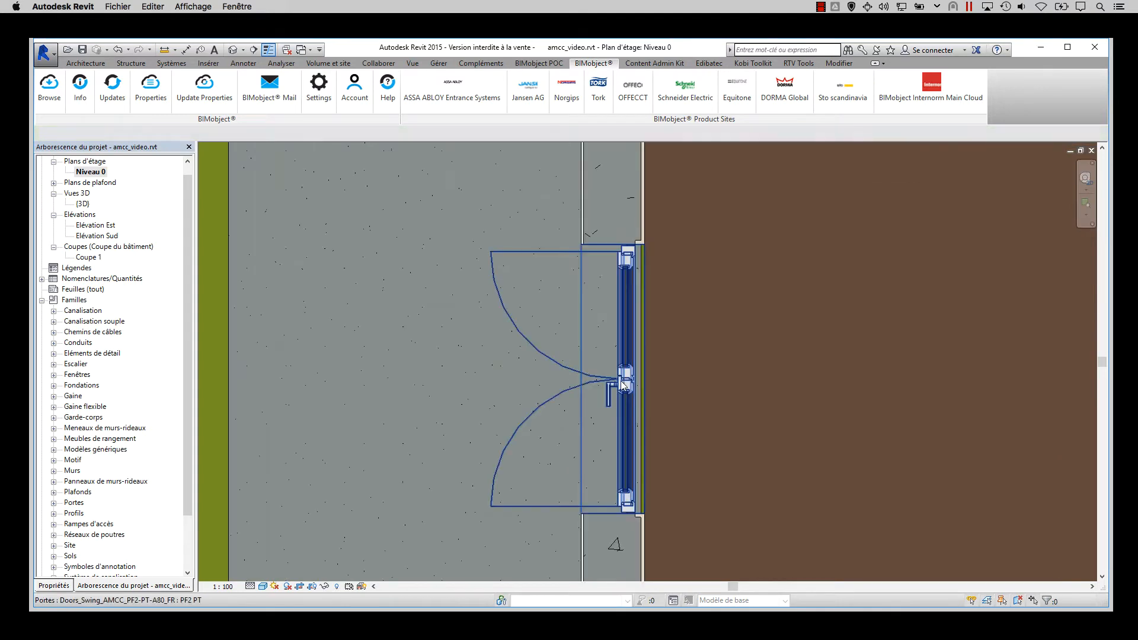
left_click(624, 414)
double_click(624, 413)
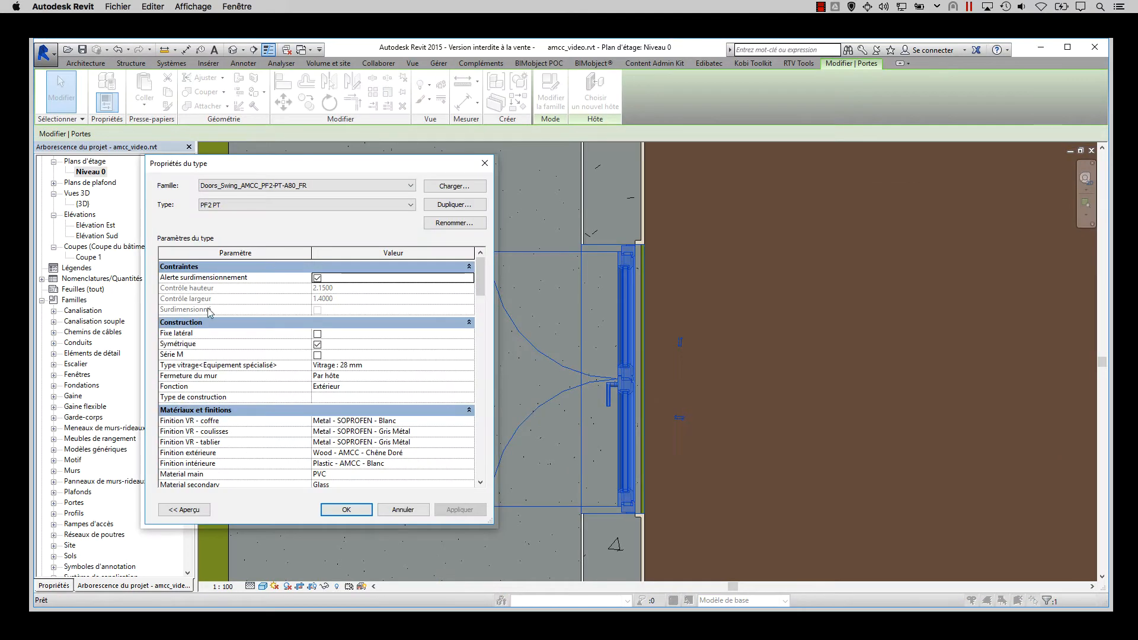
left_click(346, 365)
left_click(346, 365)
left_click(355, 390)
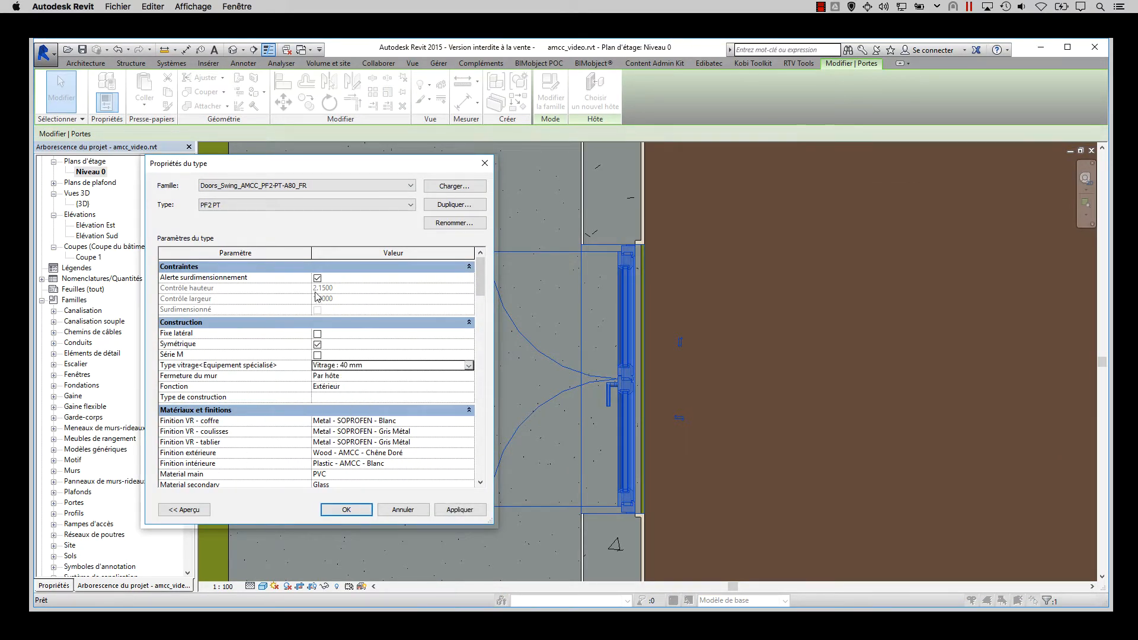
- Enable Fixe latéral on the French door type, set Largeur fixe latéral to 0.6000 and Largeur to 1.8000, and confirm
scroll(357, 413, "down", 3)
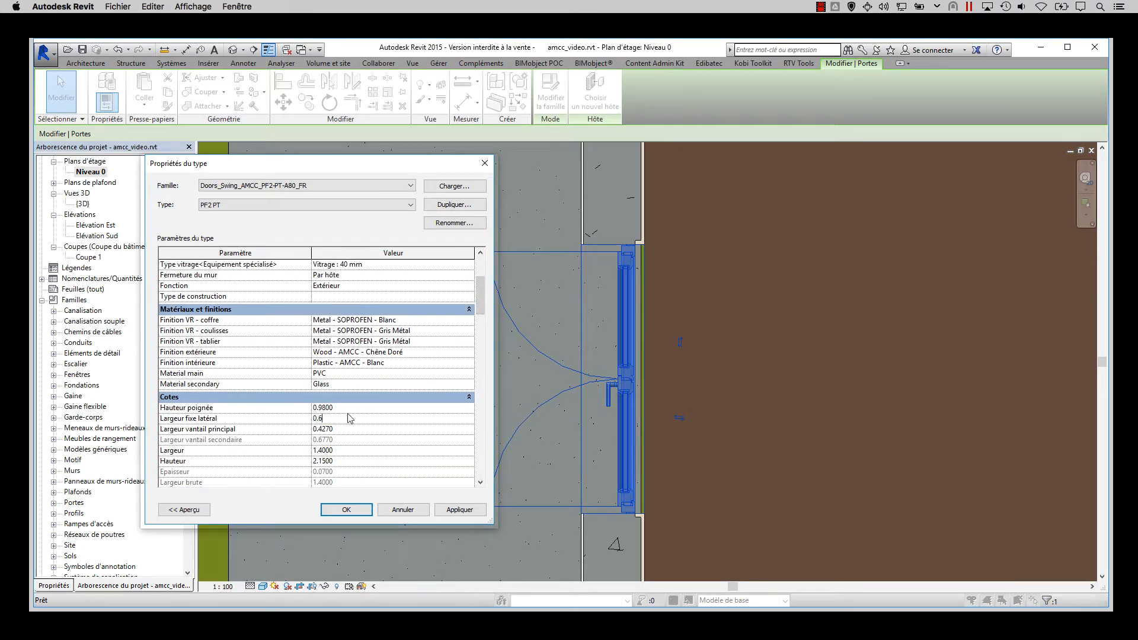
scroll(483, 312, "up", 2)
scroll(484, 275, "up", 2)
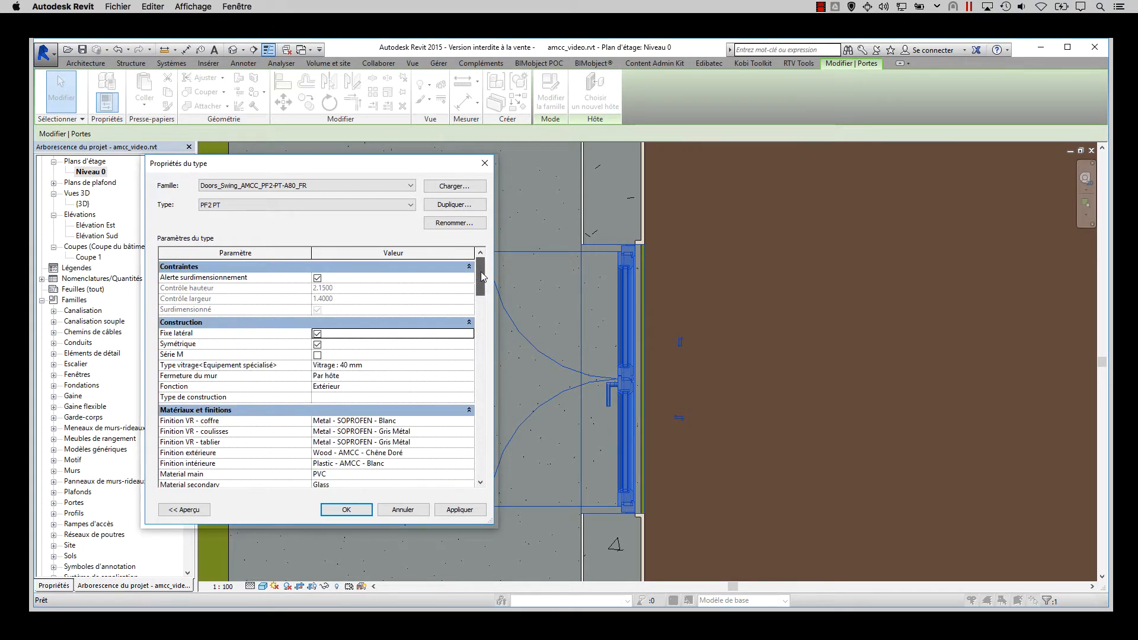
scroll(457, 298, "down", 5)
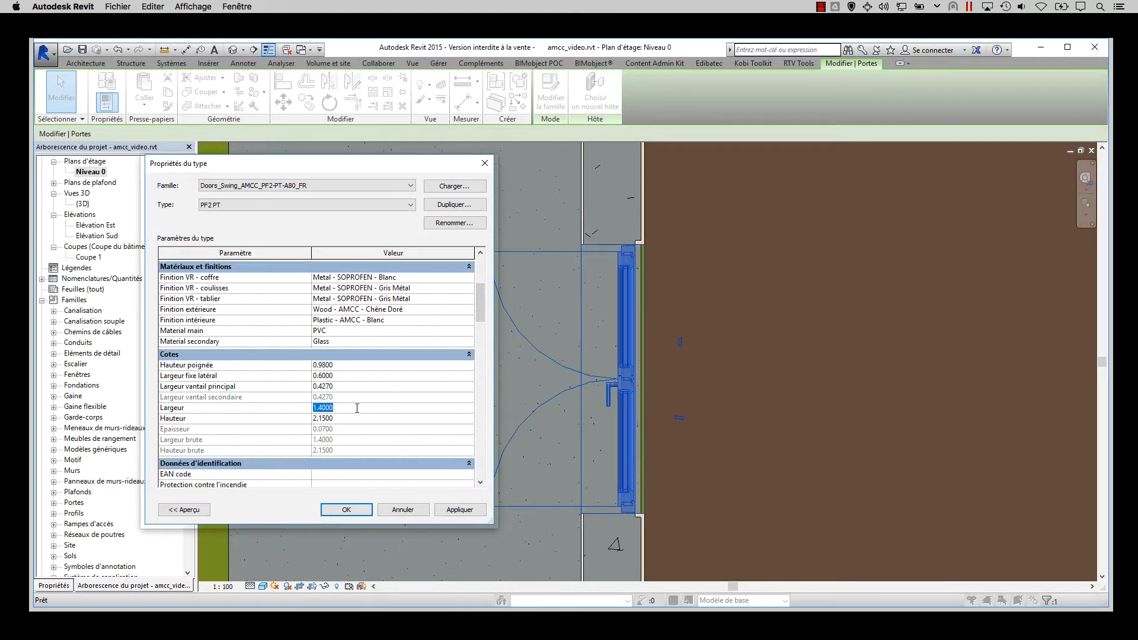
left_click_drag(485, 304, 485, 278)
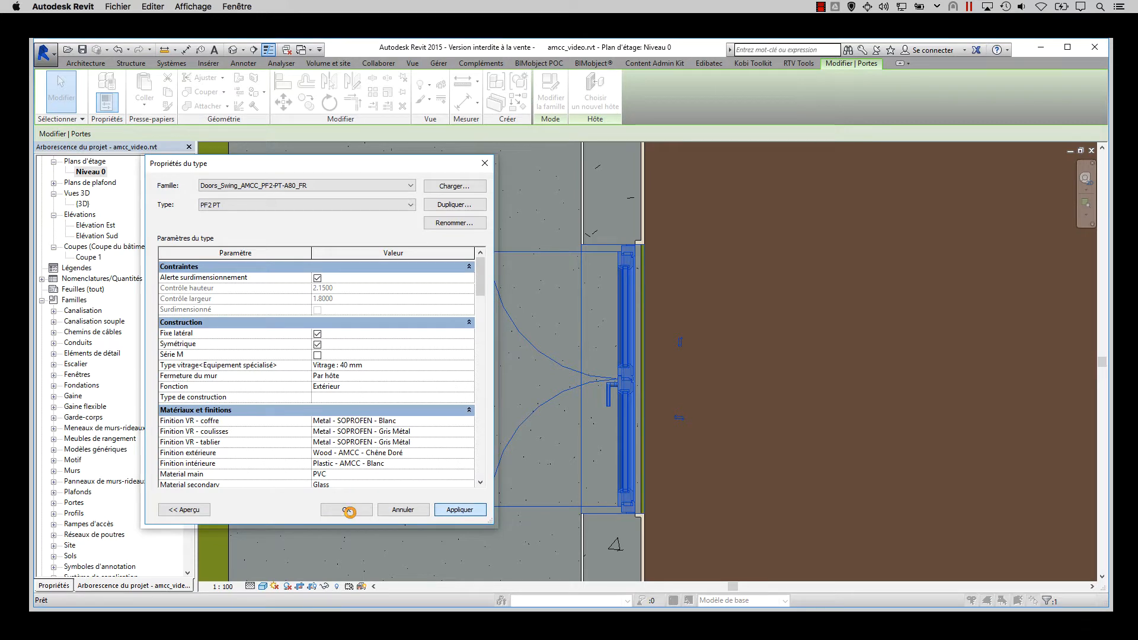
left_click(345, 511)
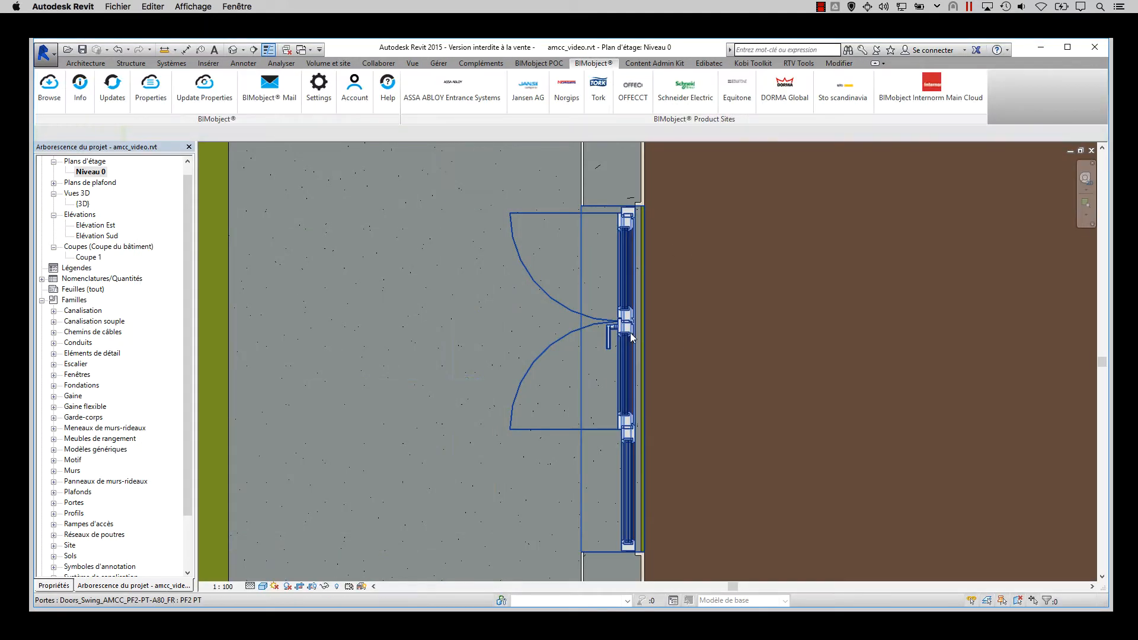
- Apply a Profondeur of 0.1000 to the selected French door and increase it to 0.1500
left_click(59, 585)
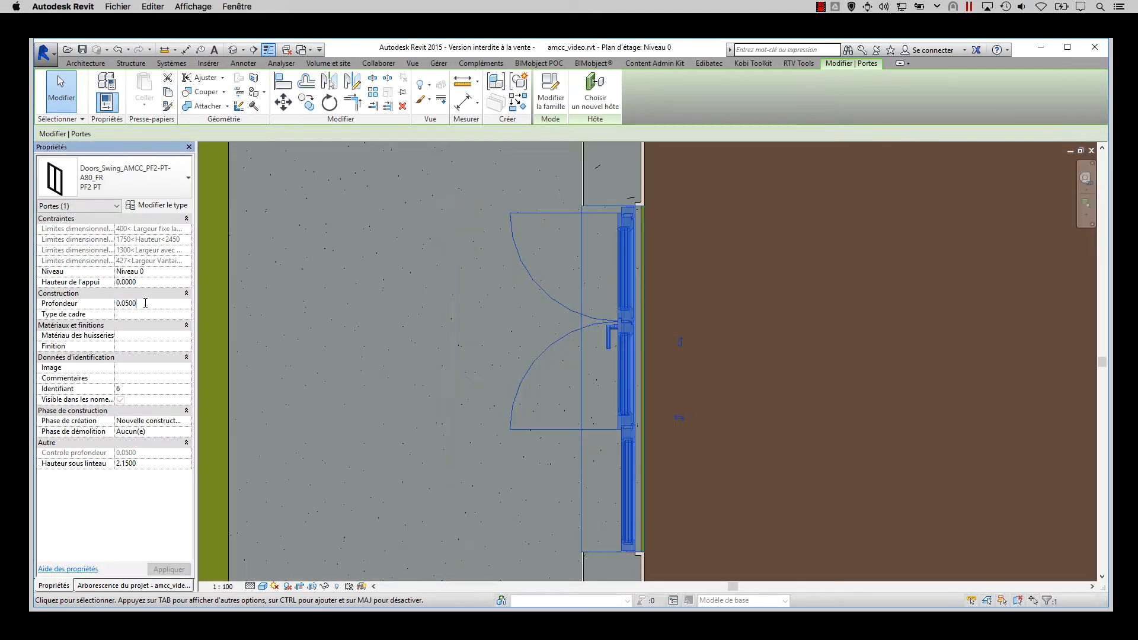
left_click(168, 569)
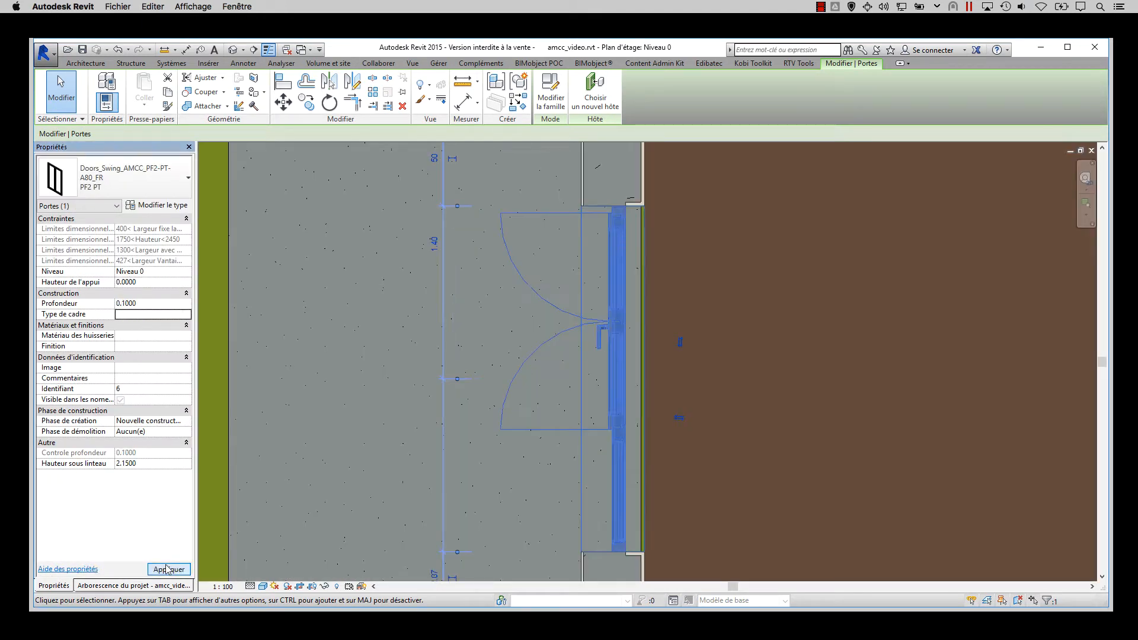
double_click(147, 304)
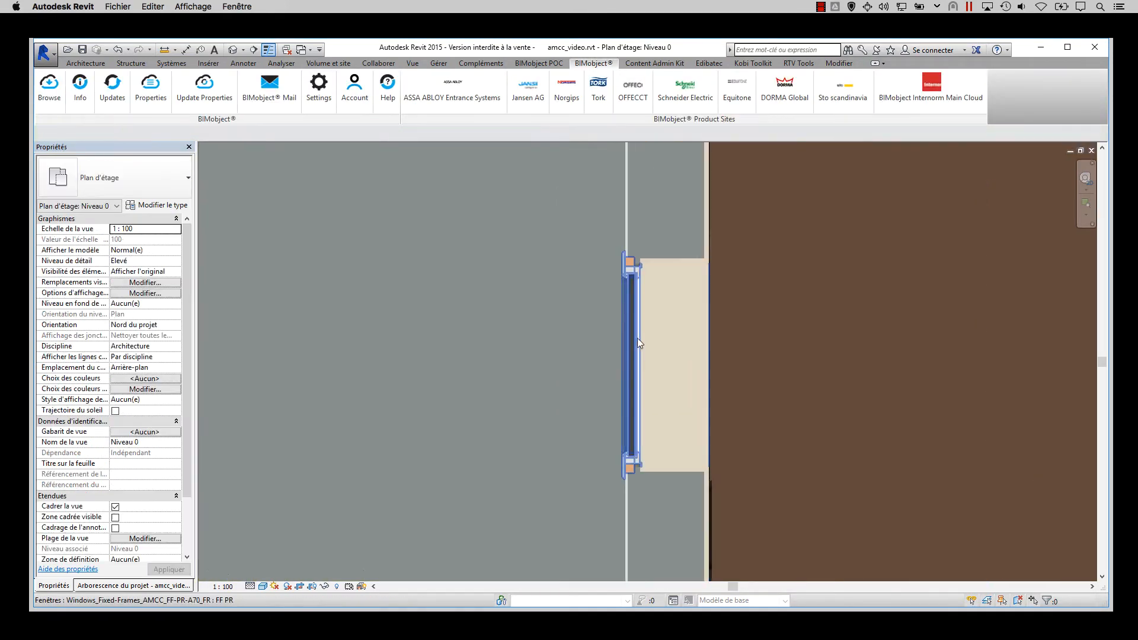
- Open the fixed window's type properties and set Largeur to 1.4000 and Hauteur to 2.2000
double_click(638, 342)
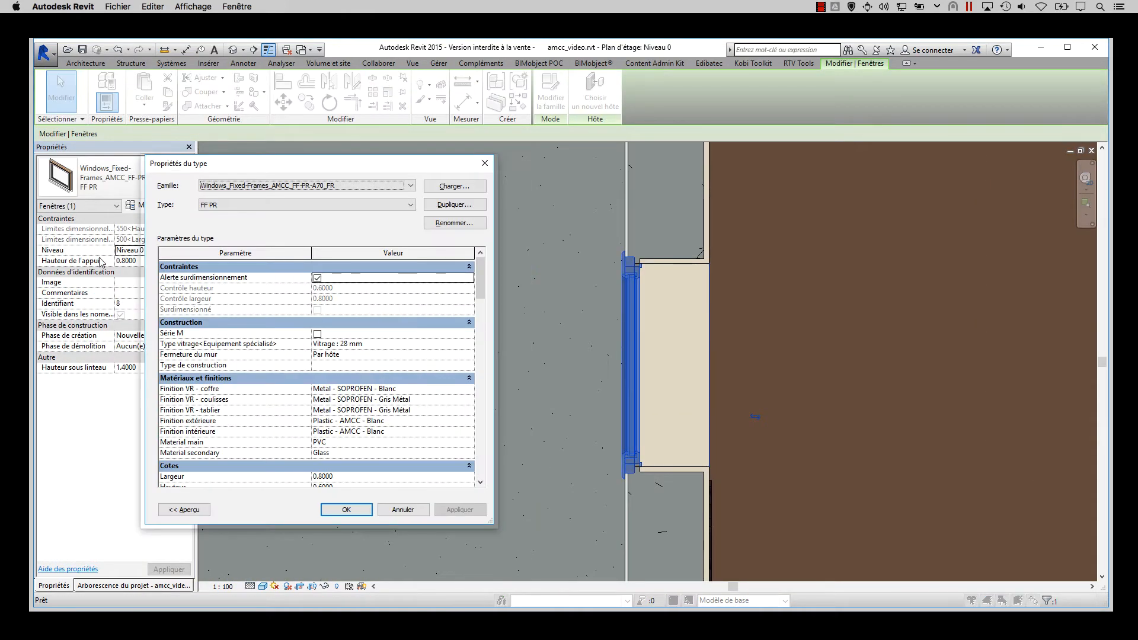
scroll(343, 361, "down", 3)
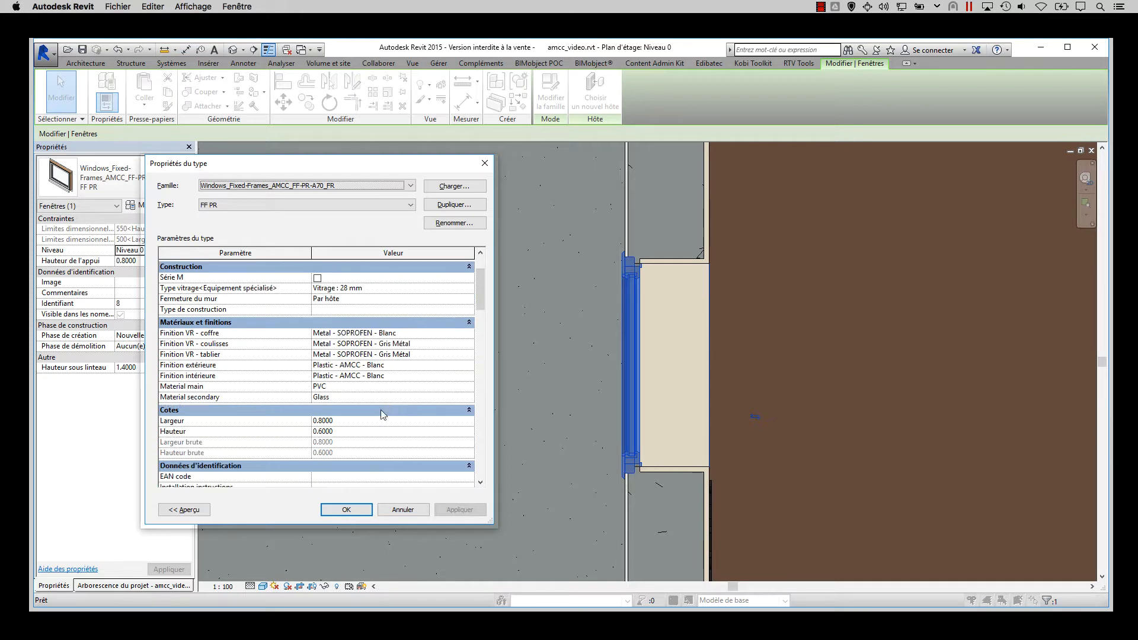
left_click(359, 397)
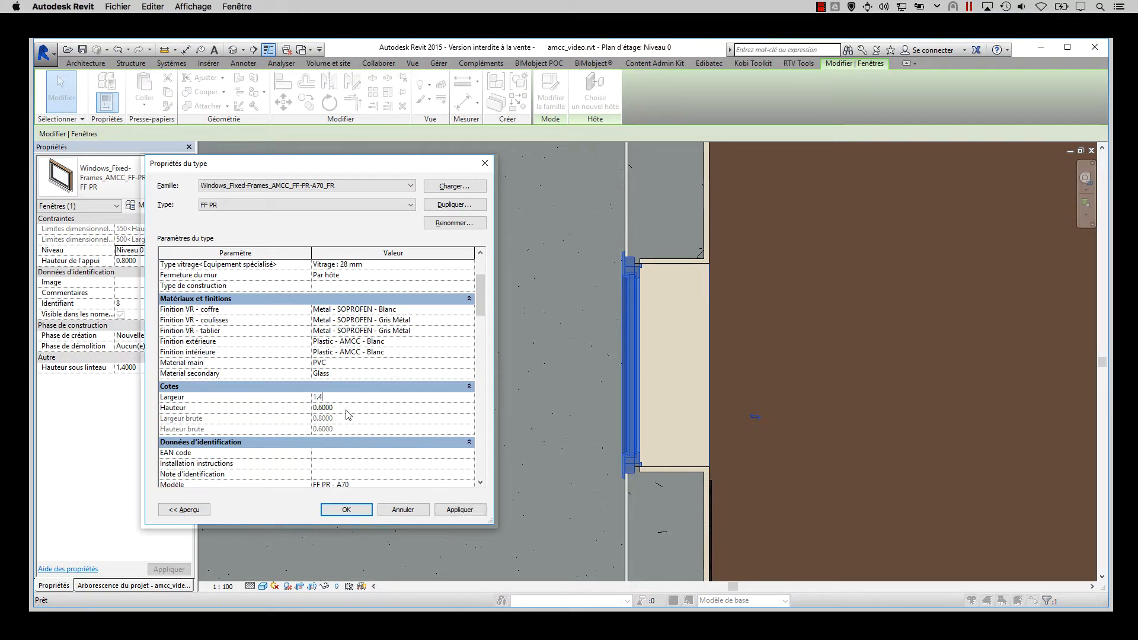
scroll(447, 328, "up", 3)
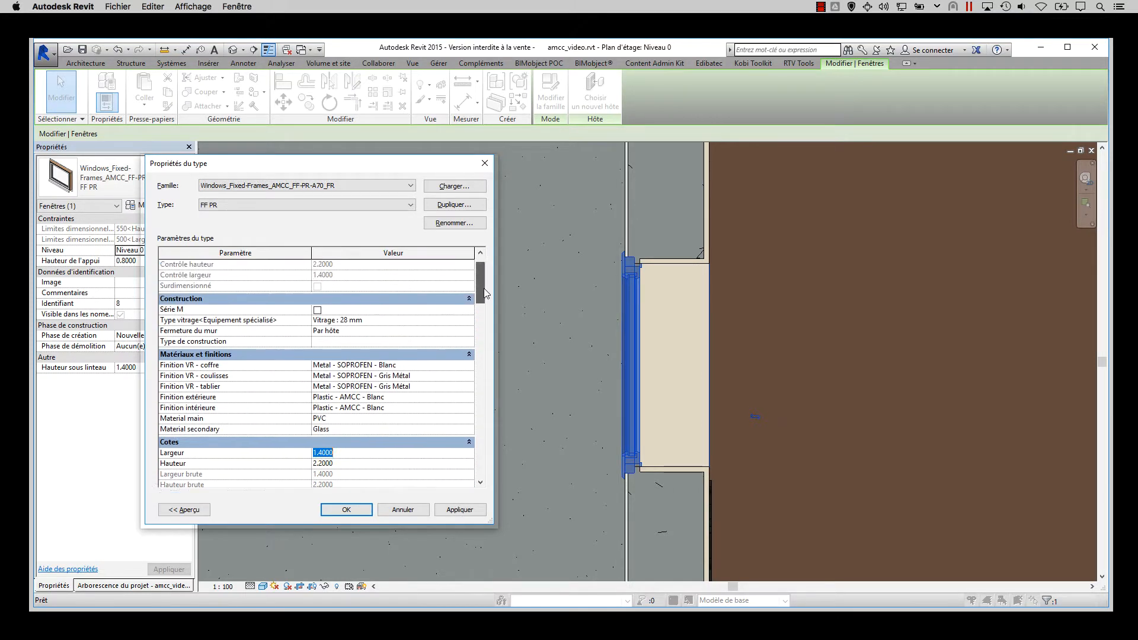
- Set the fixed window type's glazing to Vitrage : 36 mm, confirm the type properties and deselect the window
left_click(317, 333)
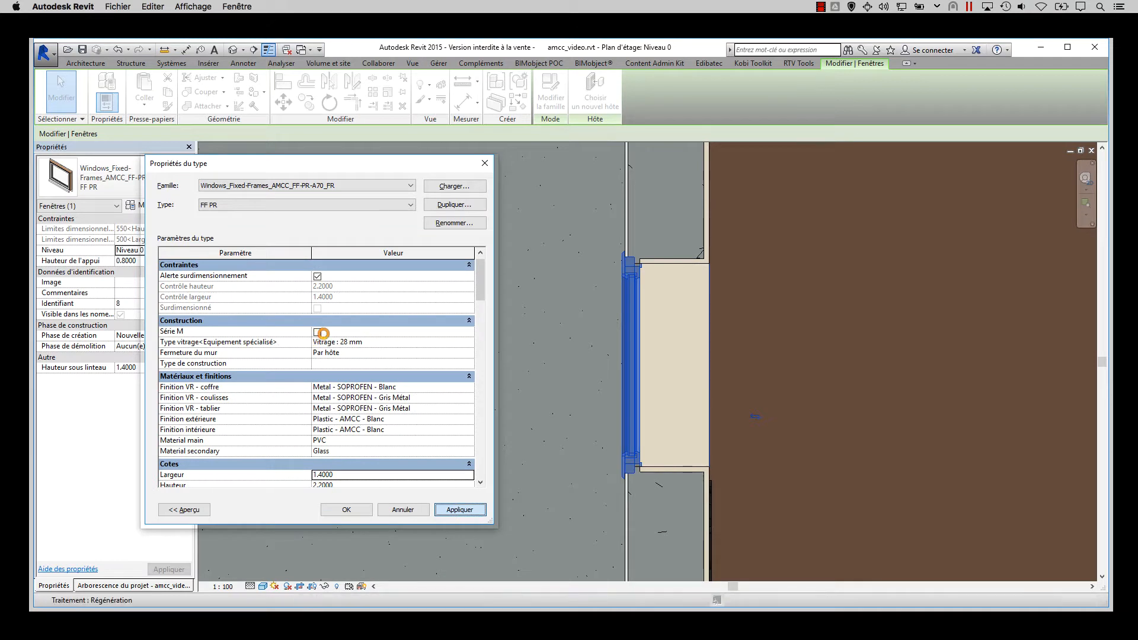
left_click(356, 342)
left_click(468, 342)
left_click(362, 375)
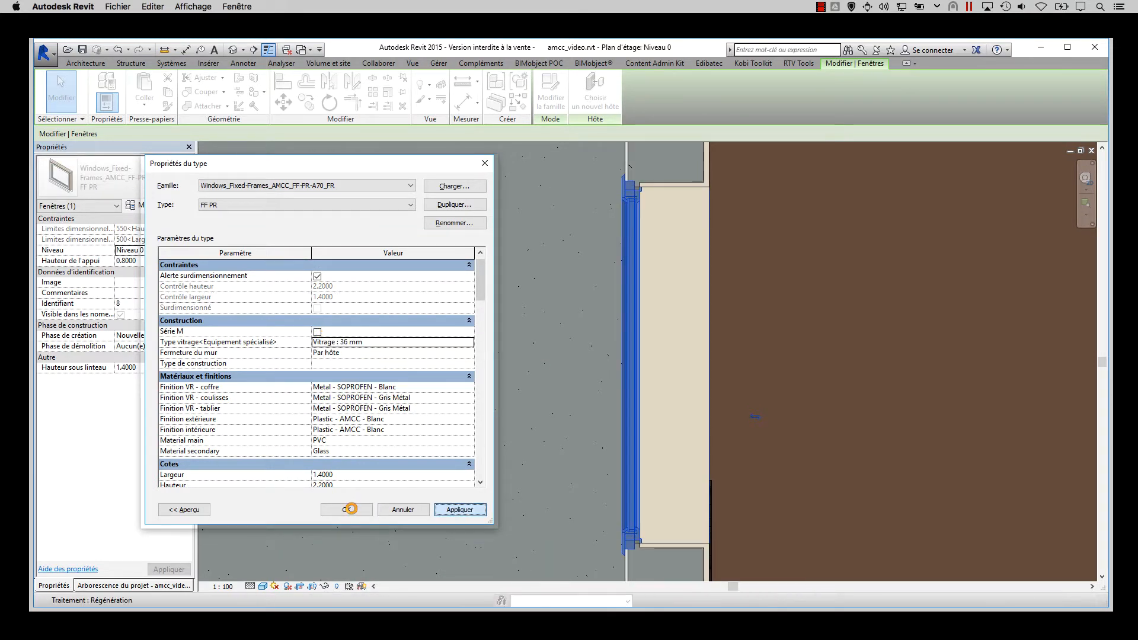
left_click(347, 510)
key("Escape")
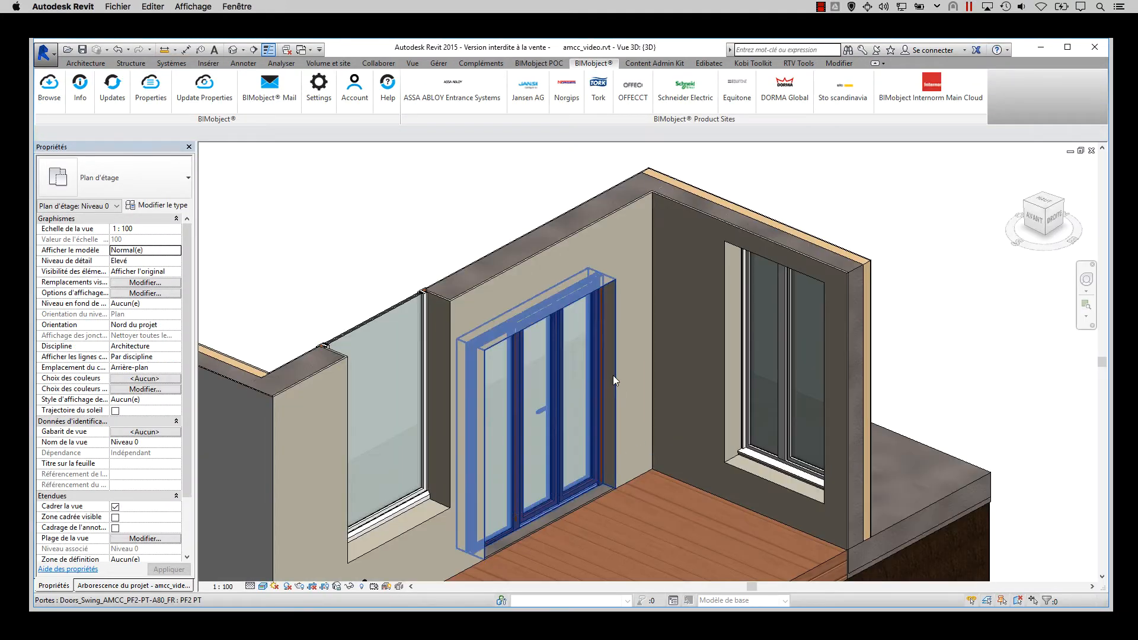
- Set the fixed window's Hauteur de l'appui to 0.4000 in the 3D view and deselect it
left_click(471, 462)
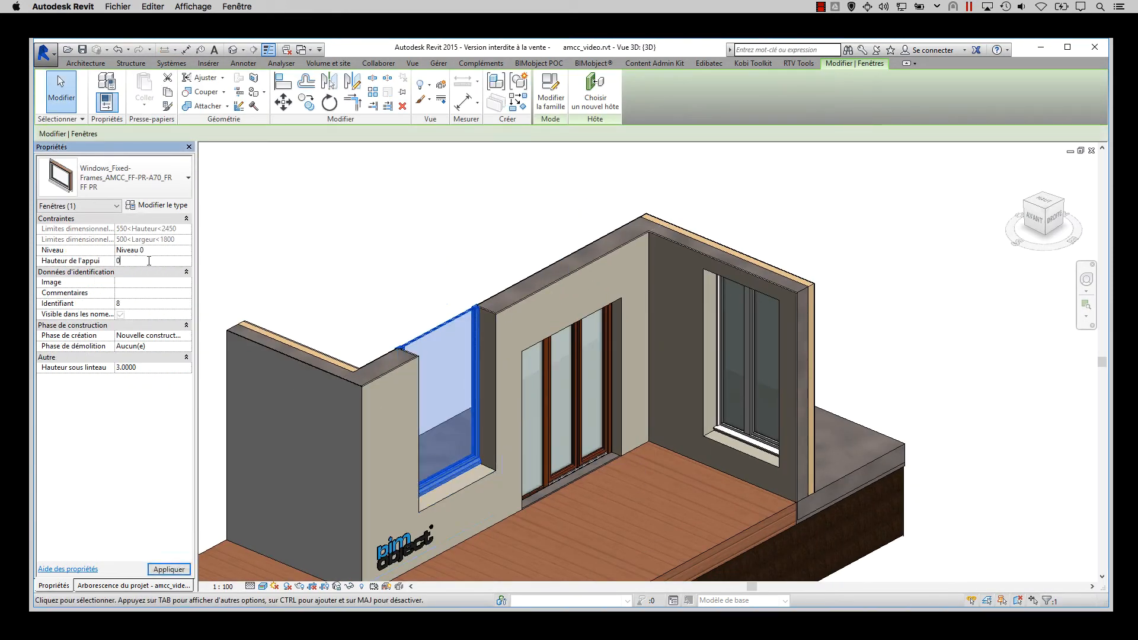
key("Escape")
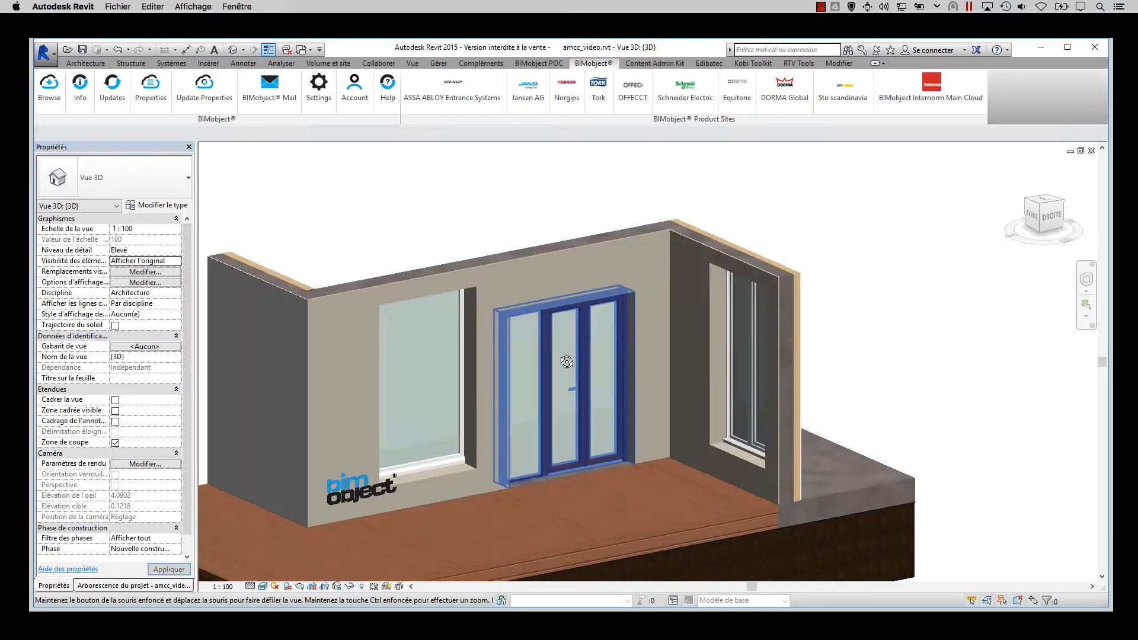
- Preview the windows and door in the 3D view at the Moyen and Faible detail levels
scroll(515, 389, "up", 5)
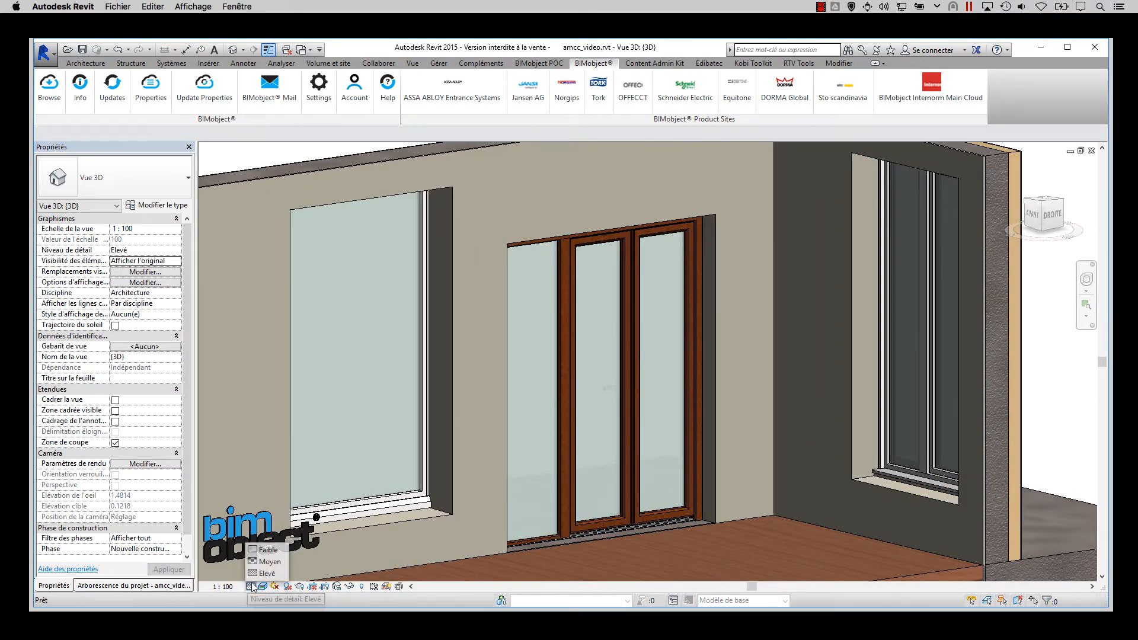
left_click(275, 568)
left_click(267, 549)
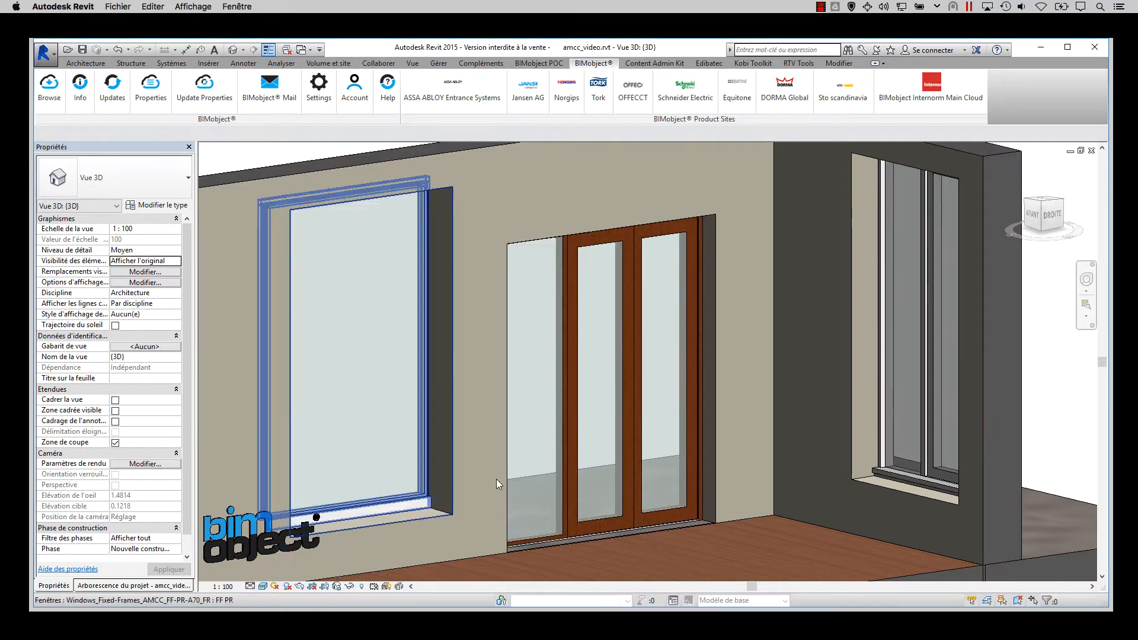
scroll(570, 447, "down", 2)
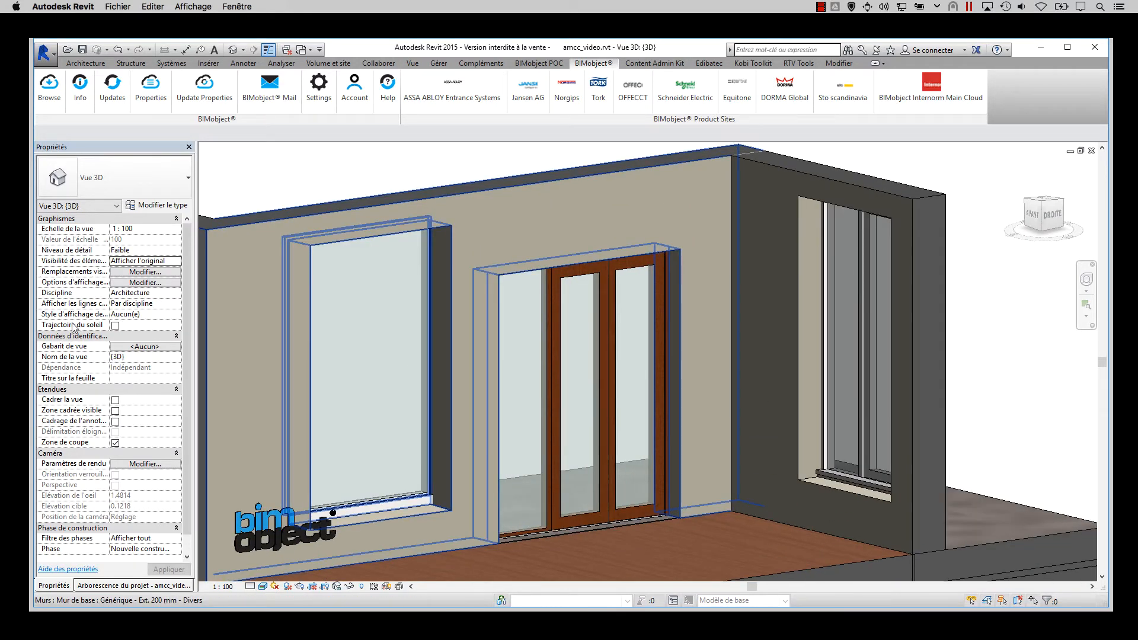
- Open the Niveau 0 floor plan and set its detail level to Faible
left_click(134, 586)
double_click(90, 171)
scroll(599, 364, "down", 2)
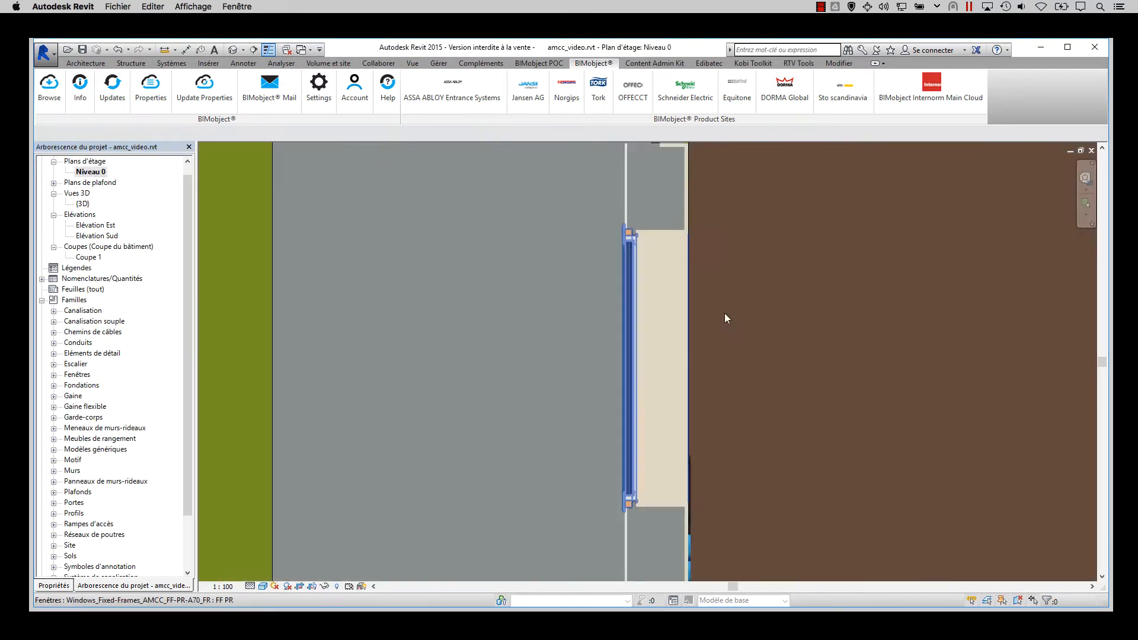
middle_click_drag(758, 202, 516, 392)
scroll(474, 309, "down", 3)
middle_click_drag(501, 207, 584, 282)
scroll(535, 395, "down", 1)
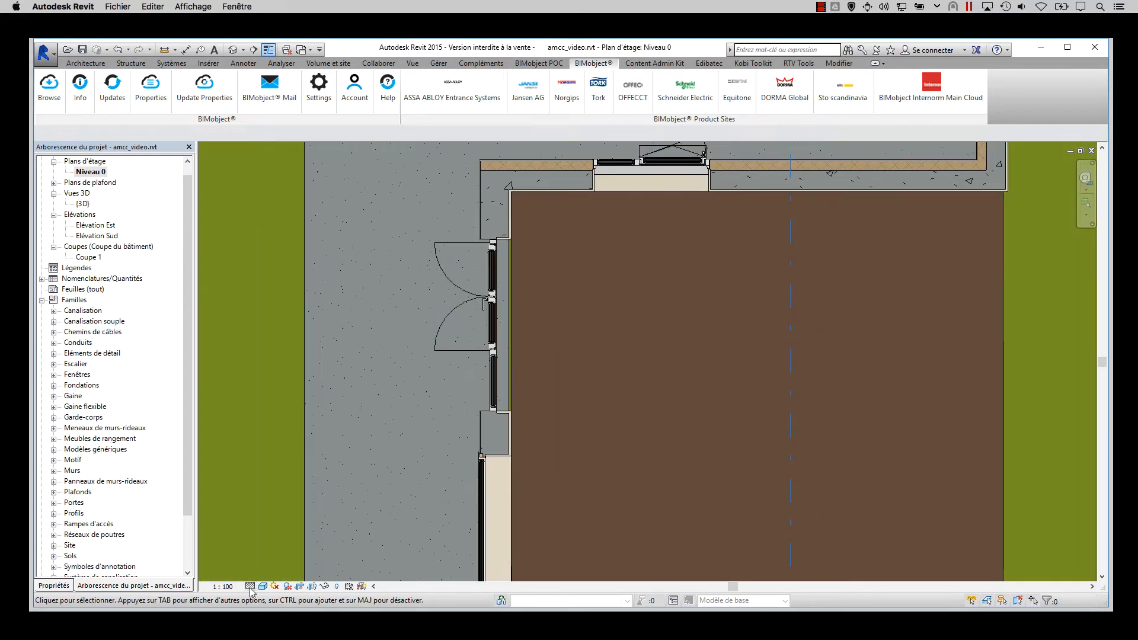
scroll(609, 434, "up", 3)
middle_click_drag(620, 431, 803, 249)
middle_click_drag(727, 414, 736, 155)
middle_click_drag(702, 556, 736, 307)
left_click(276, 550)
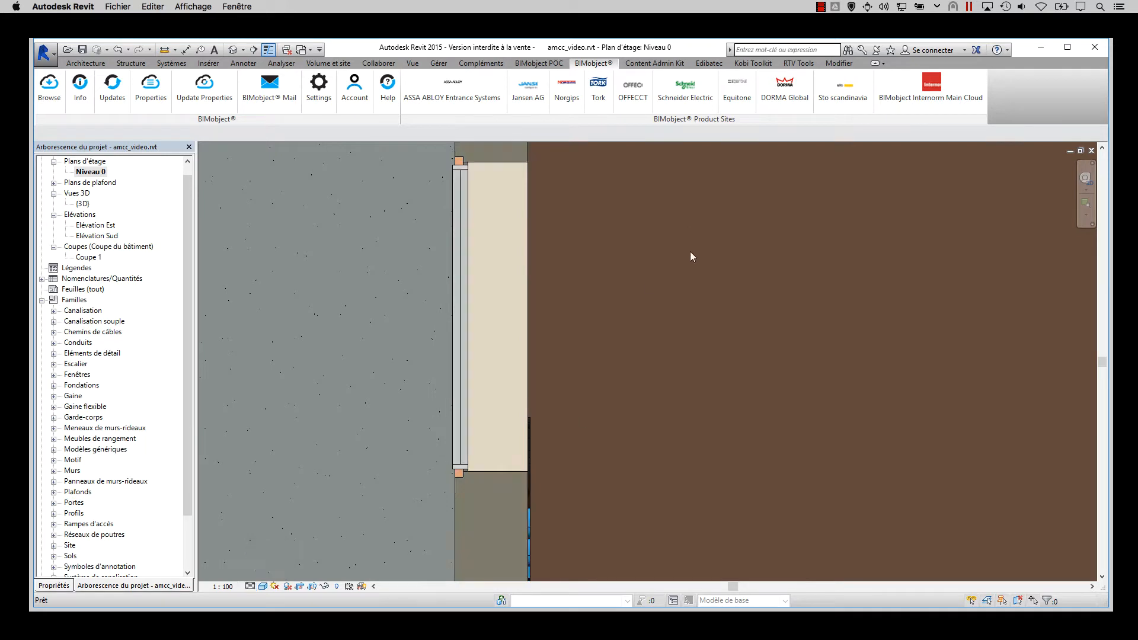
- Try the Ligne cachée and Réaliste visual styles on the floor plan
middle_click_drag(651, 314, 618, 418)
scroll(618, 418, "down", 1)
middle_click_drag(694, 172, 648, 557)
middle_click_drag(820, 225, 737, 275)
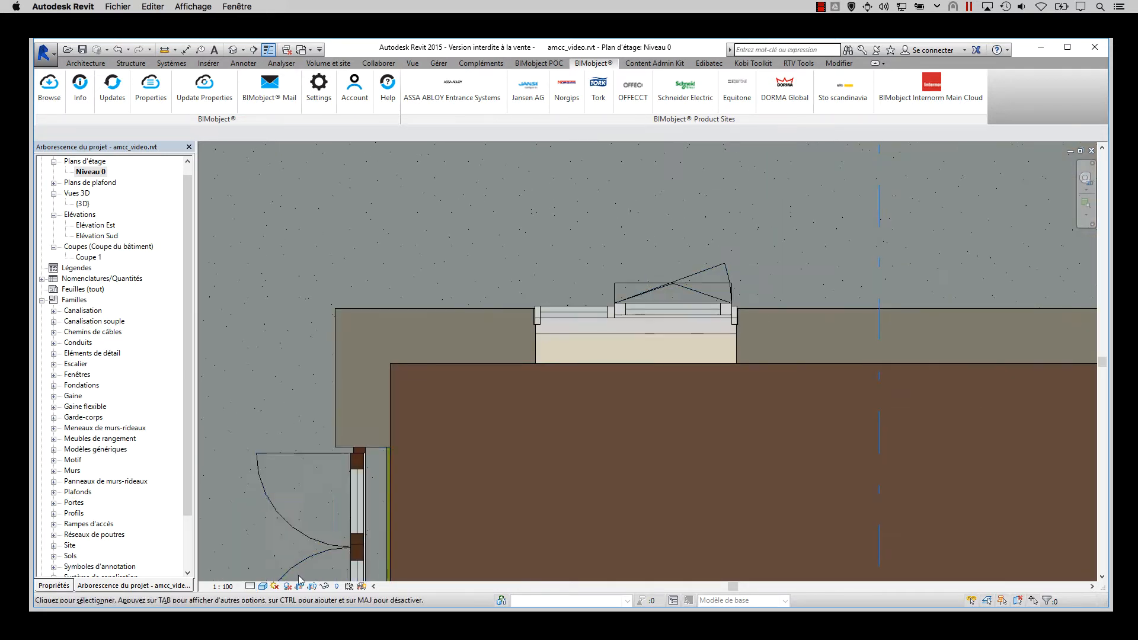
left_click(262, 586)
left_click(291, 549)
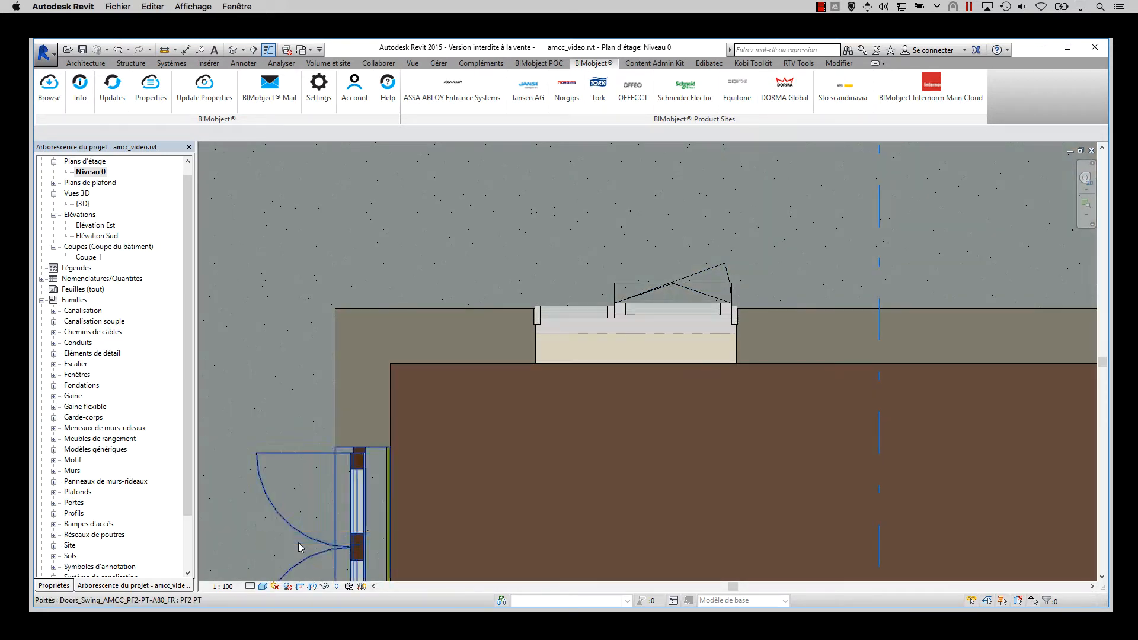
left_click(262, 586)
left_click(293, 529)
left_click(262, 586)
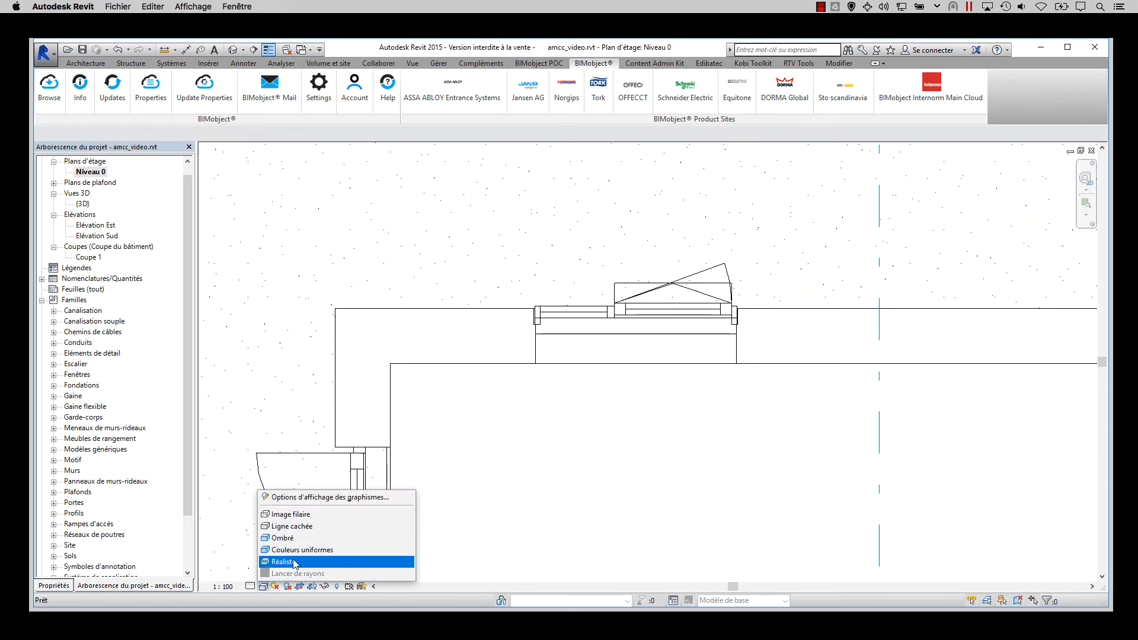
left_click(294, 564)
middle_click_drag(520, 419, 701, 104)
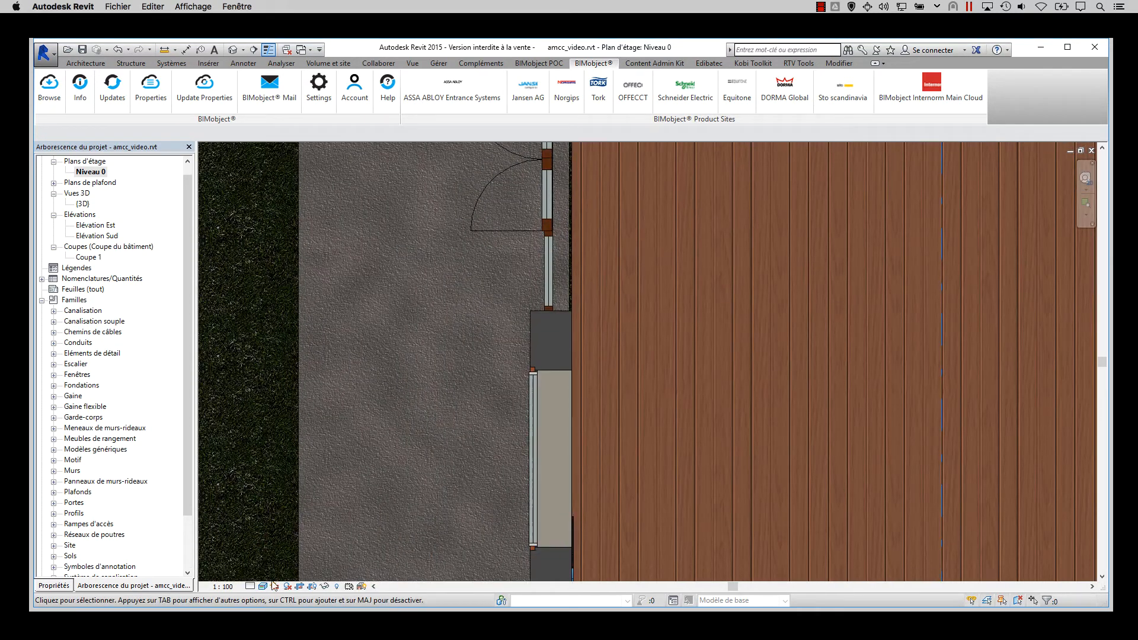
- Set the floor plan's visual style to Couleurs uniformes
left_click(262, 586)
left_click(293, 549)
scroll(553, 391, "down", 2)
scroll(648, 462, "down", 1)
middle_click_drag(724, 225, 684, 283)
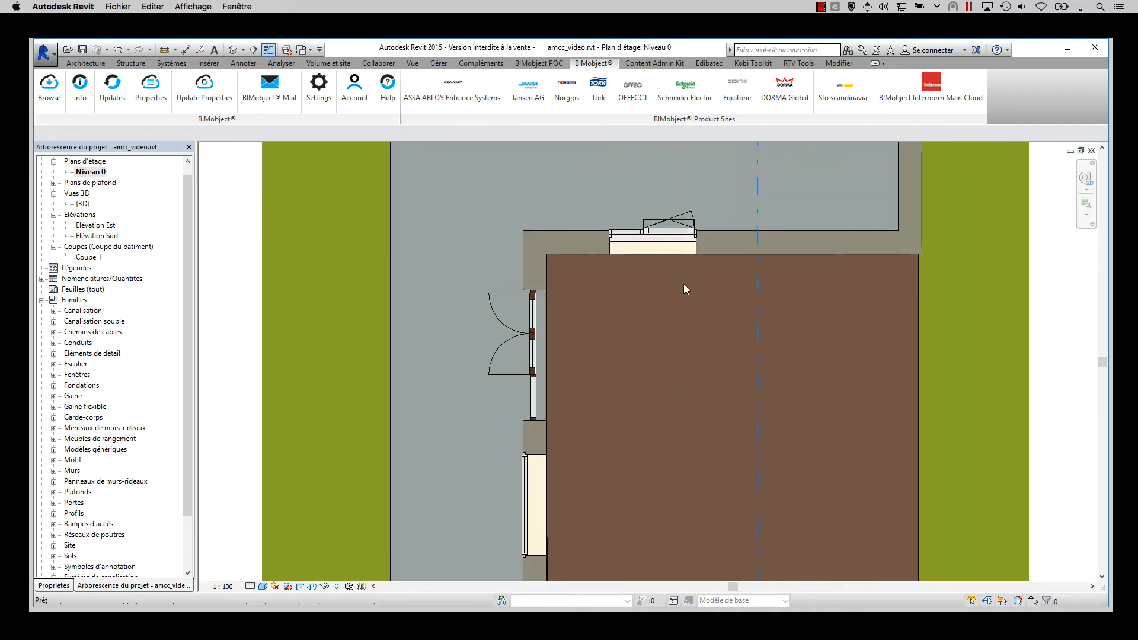
- Return to the 3D view and set its detail level to Elevé
scroll(660, 240, "up", 1)
left_click(643, 233)
key("ctrl+Tab")
key("Escape")
scroll(893, 266, "down", 1)
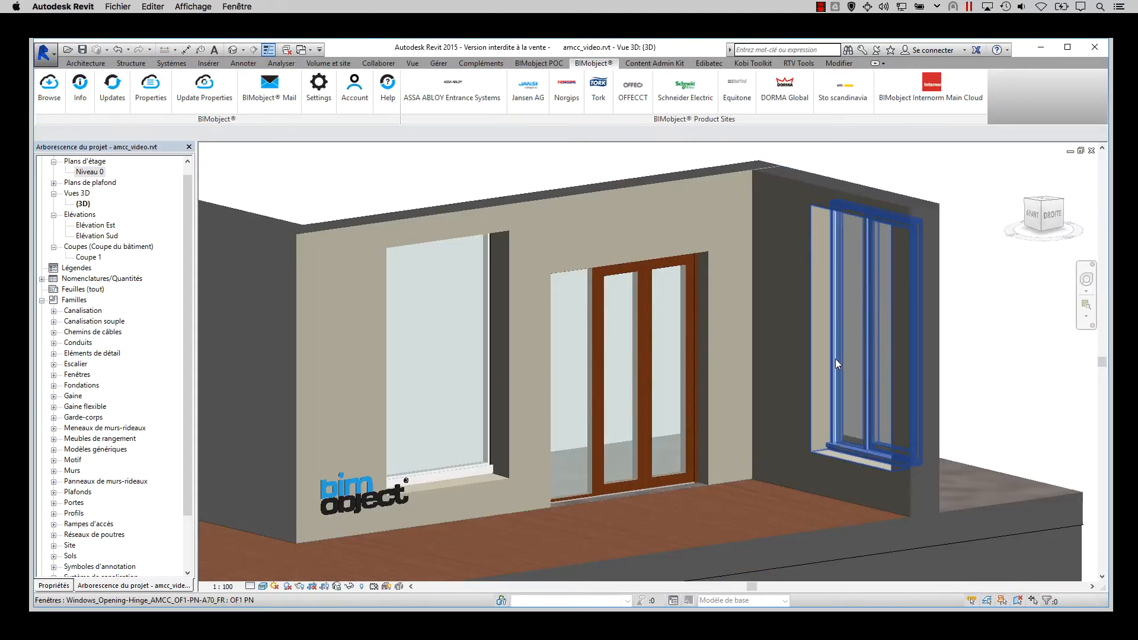
middle_click_drag(835, 359, 891, 381, "shift")
left_click(263, 577)
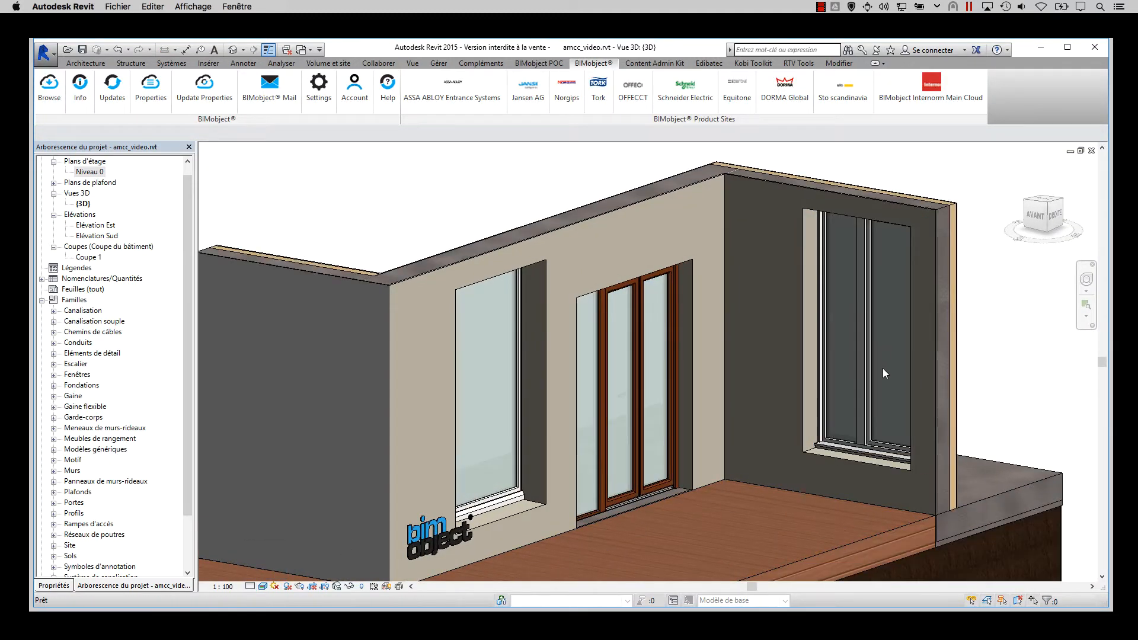
- Select the hinged window and look through the window types available for it, keeping OF1 PN
scroll(884, 370, "up", 2)
left_click(852, 368)
middle_click_drag(745, 386, 808, 371, "shift")
left_click(62, 587)
scroll(765, 356, "down", 1)
middle_click_drag(759, 351, 696, 375)
left_click(123, 188)
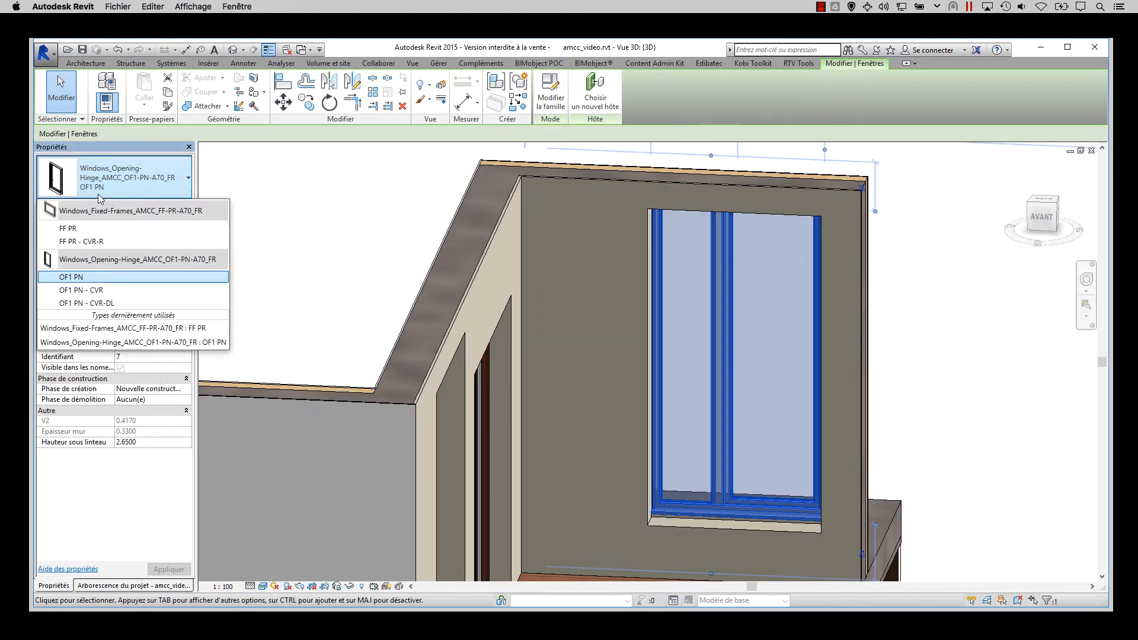
left_click(483, 380)
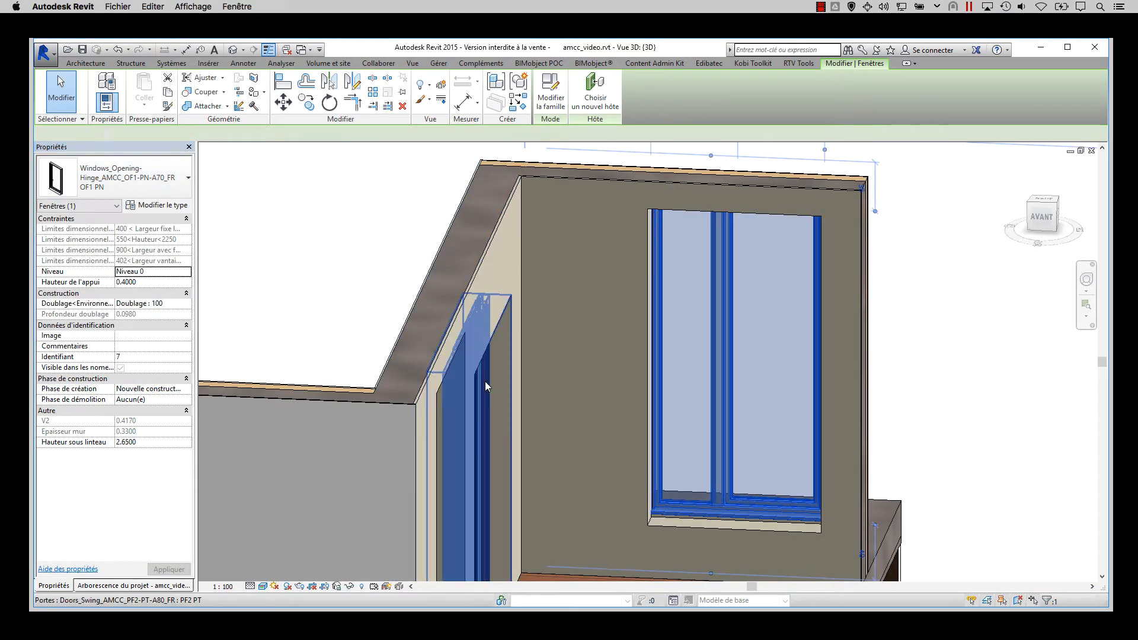
- Check the type list in the French door's type properties and close the dialog without changes
double_click(485, 382)
left_click(219, 207)
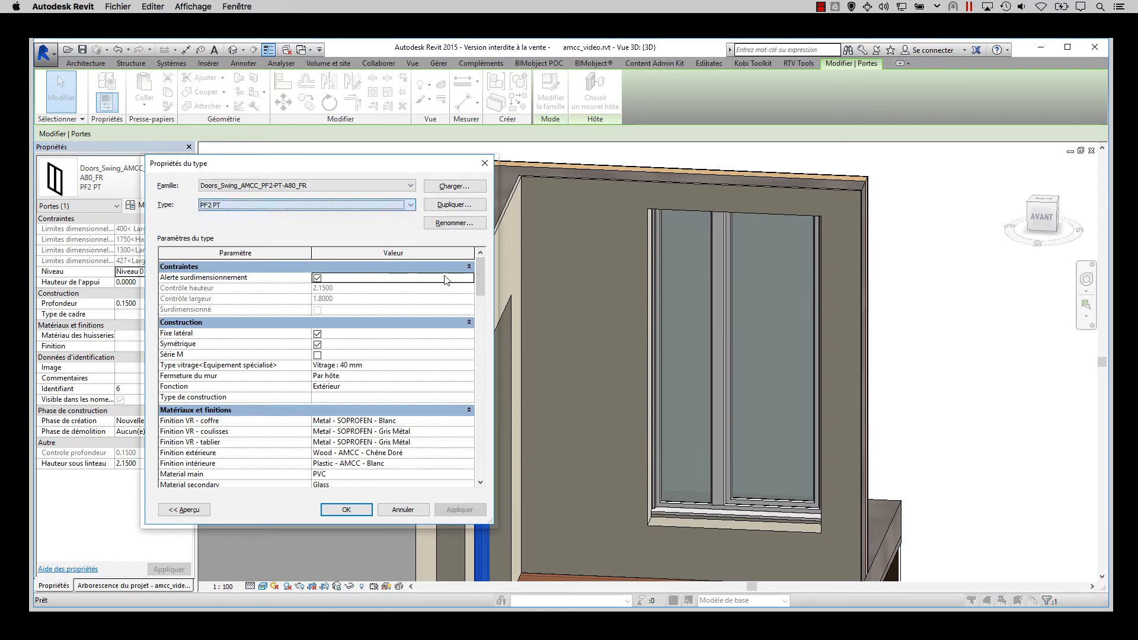
key("Escape")
key("Escape")
- Review the large fixed window's type properties, close them without changes and deselect the window
scroll(481, 436, "down", 1)
middle_click_drag(481, 436, 371, 452, "shift")
double_click(286, 467)
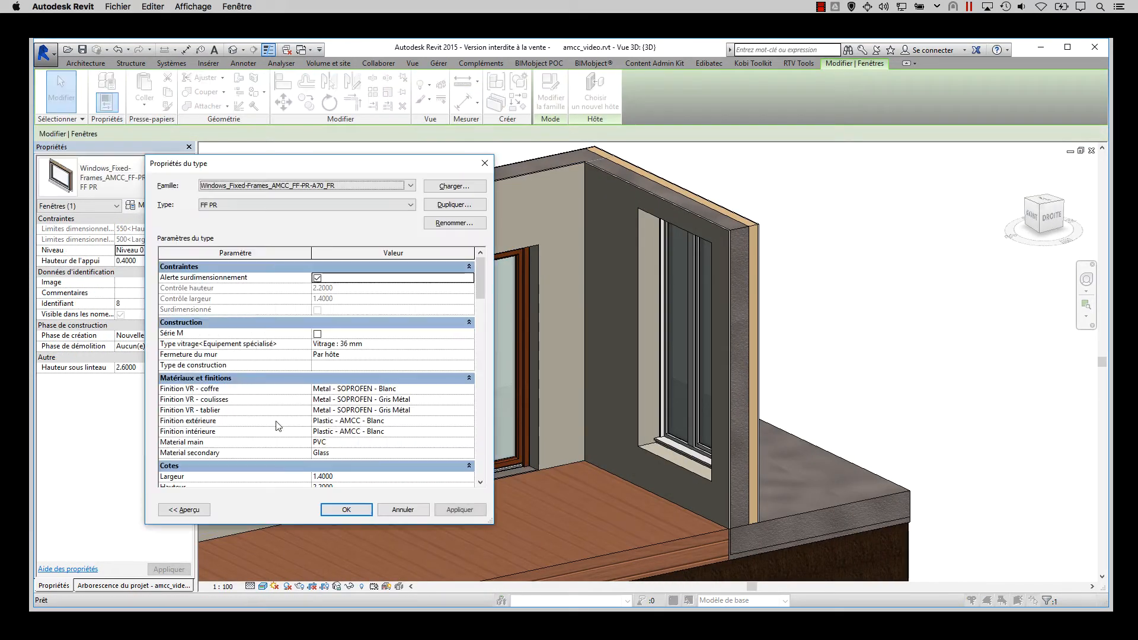
key("Escape")
key("Escape")
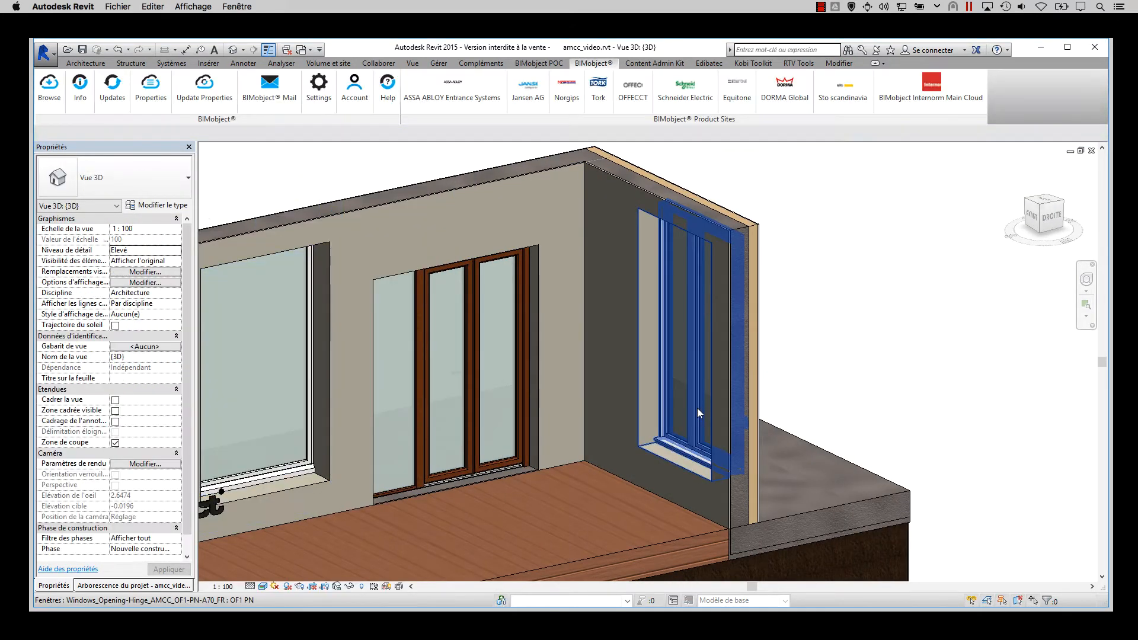
- In the Niveau 0 plan, change the hinged window to type OF1 PN - CVR-DL
double_click(697, 406)
left_click(215, 204)
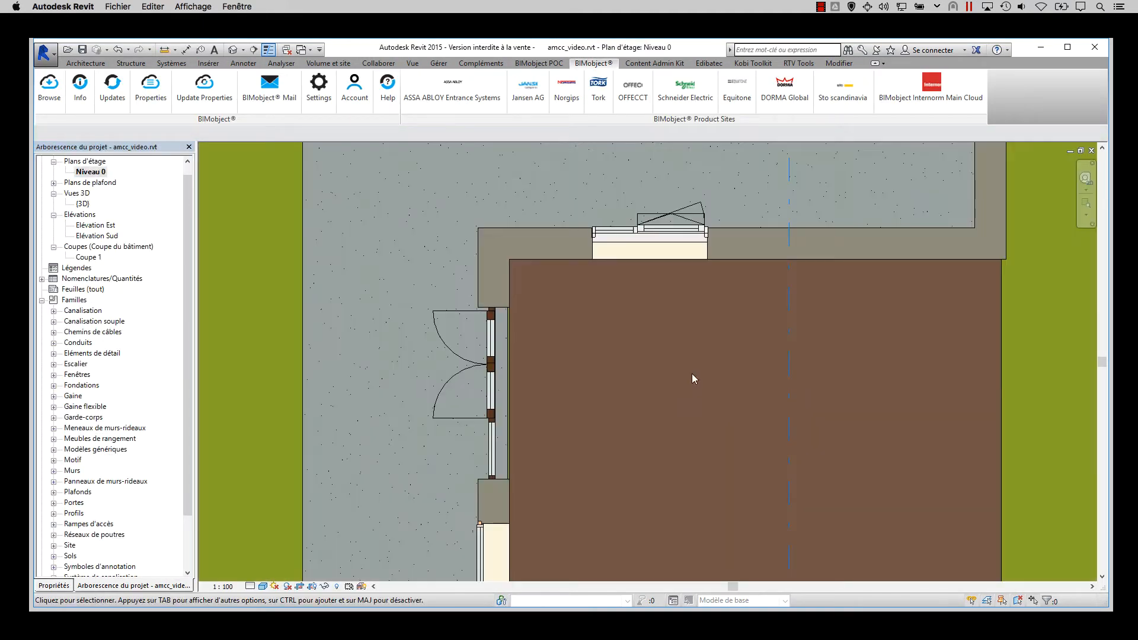
double_click(670, 235)
left_click(273, 205)
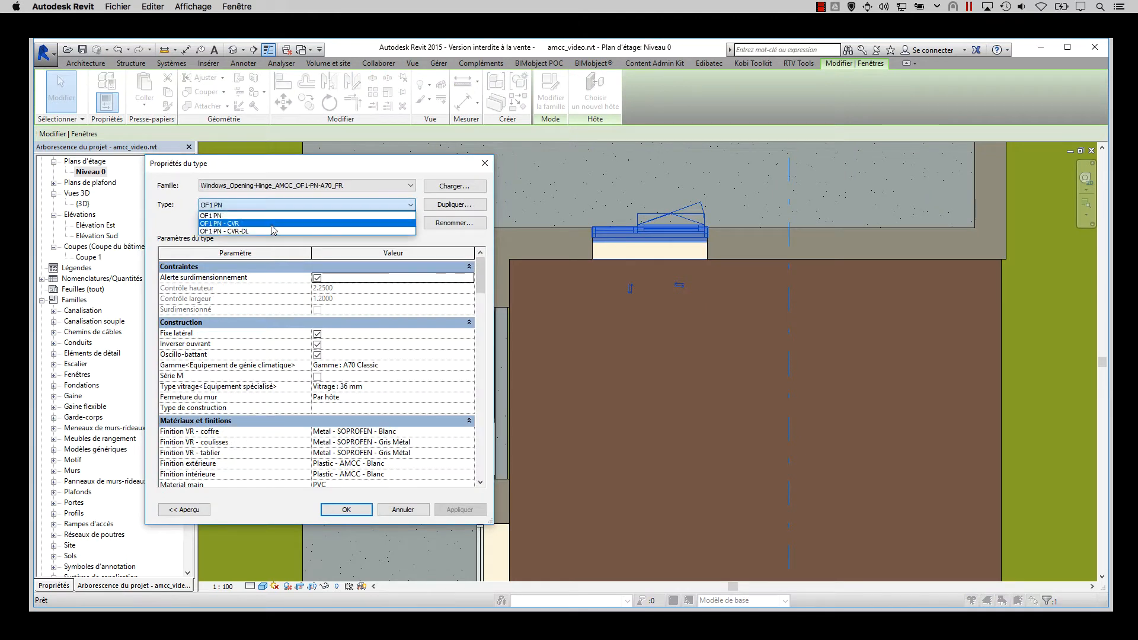
left_click(274, 231)
mouse_move(480, 284)
left_mouse_down()
mouse_move(480, 316)
mouse_move(480, 282)
left_mouse_up()
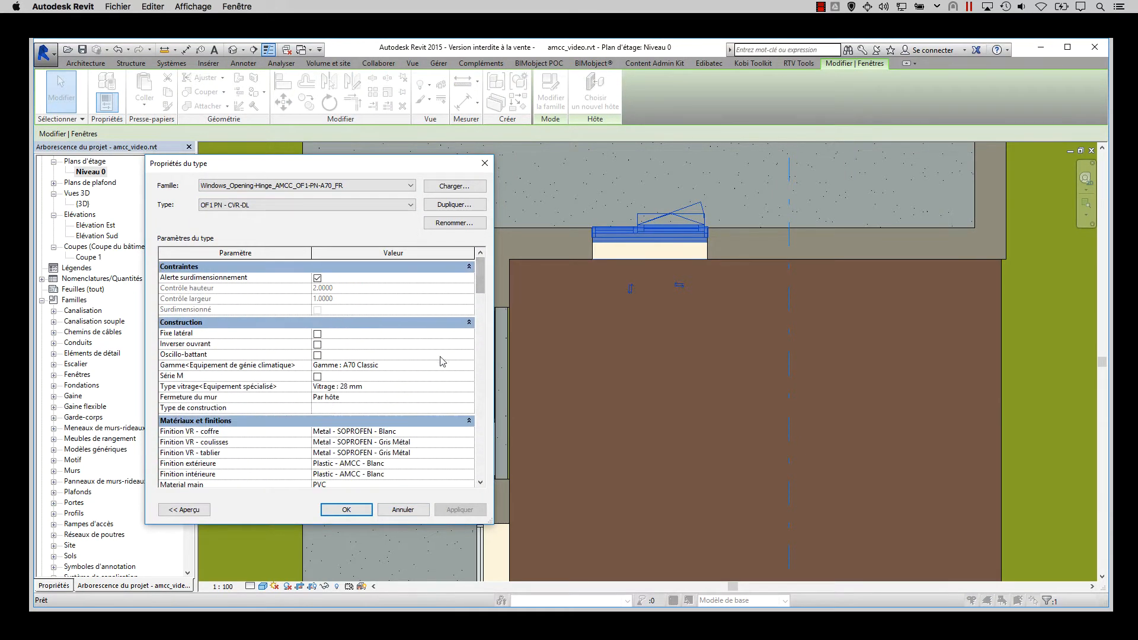
left_click(346, 510)
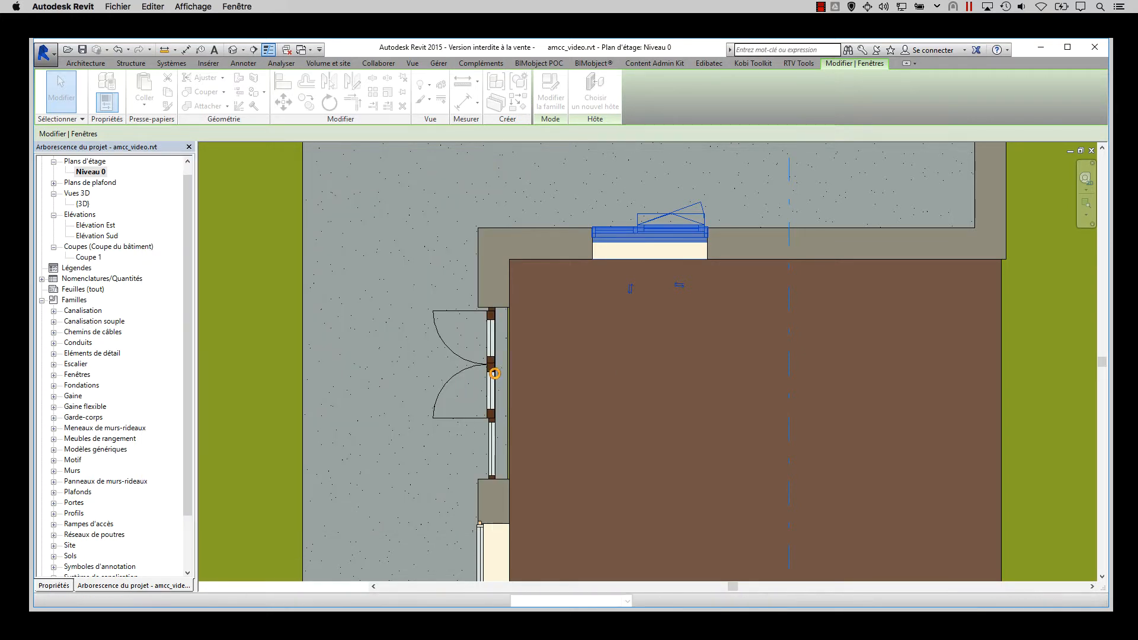
- Change the French door to type PF2 PT - CVR through its type properties
left_click(493, 370)
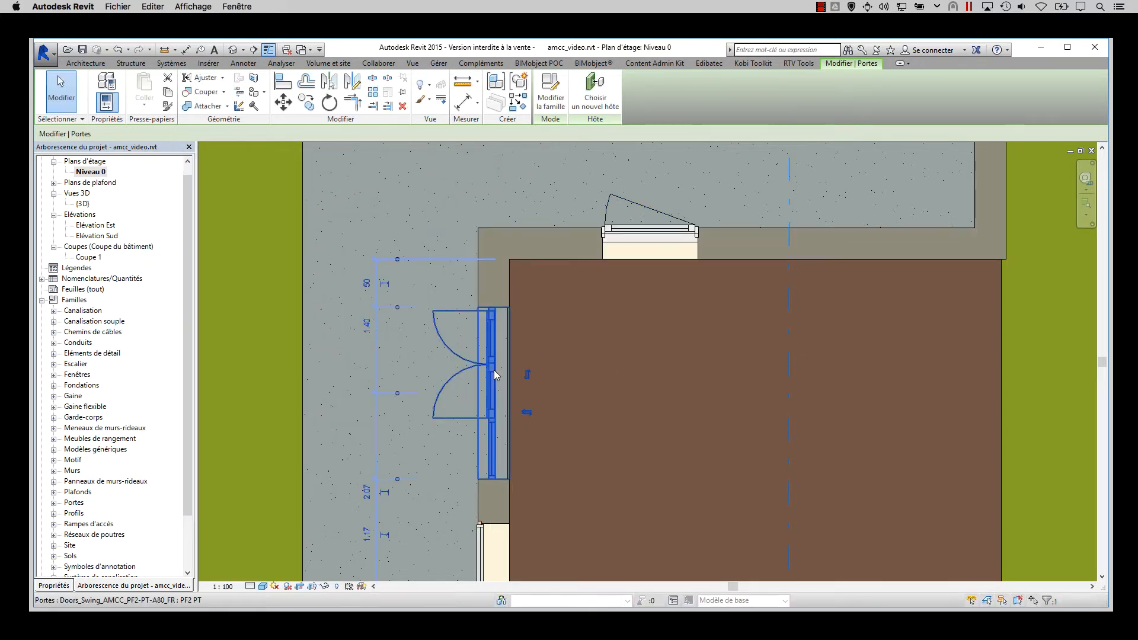
left_click(107, 102)
left_click(249, 205)
left_click(249, 224)
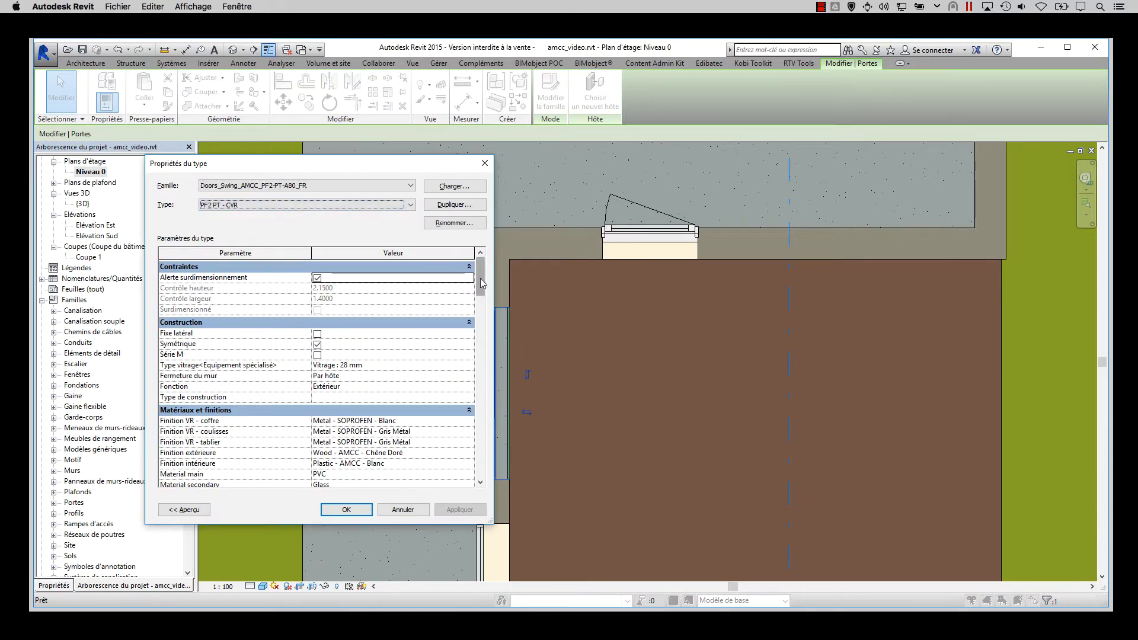
scroll(349, 309, "down", 2)
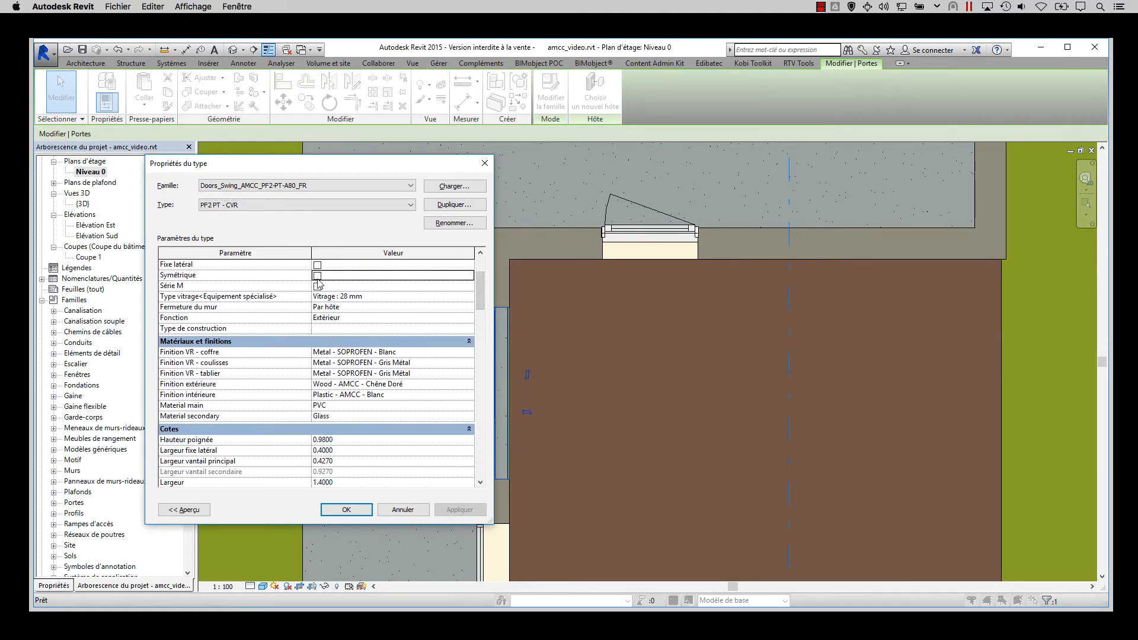
left_click(359, 513)
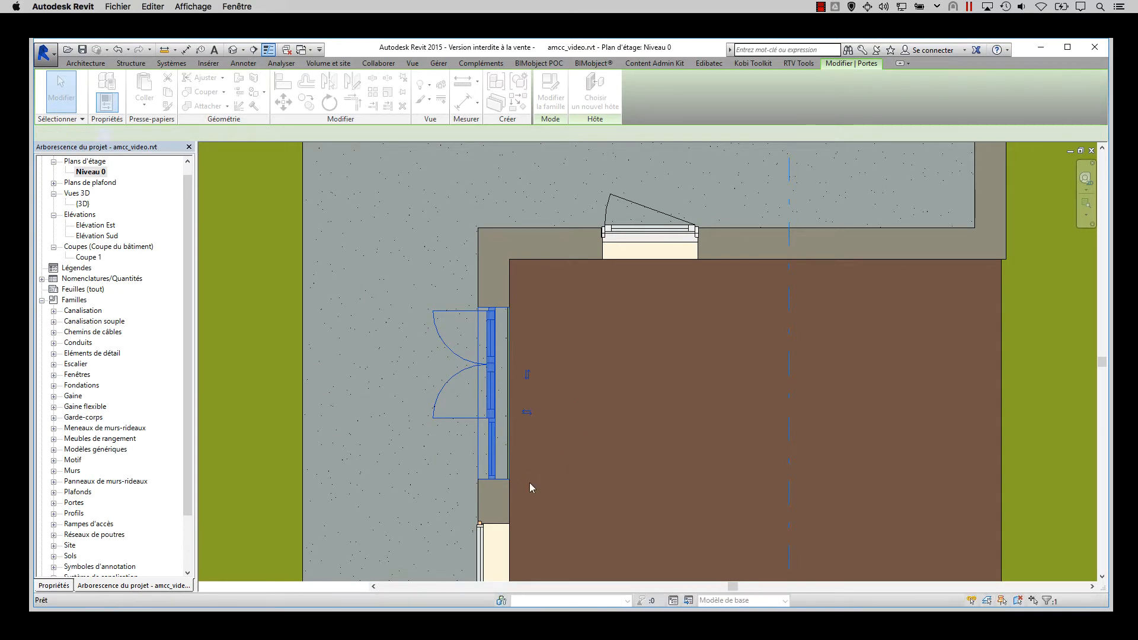
- Change the large fixed window to type FF PR - CVR-R, increase its width and height, and deselect it
middle_click_drag(530, 483, 540, 331)
double_click(491, 408)
left_click(281, 205)
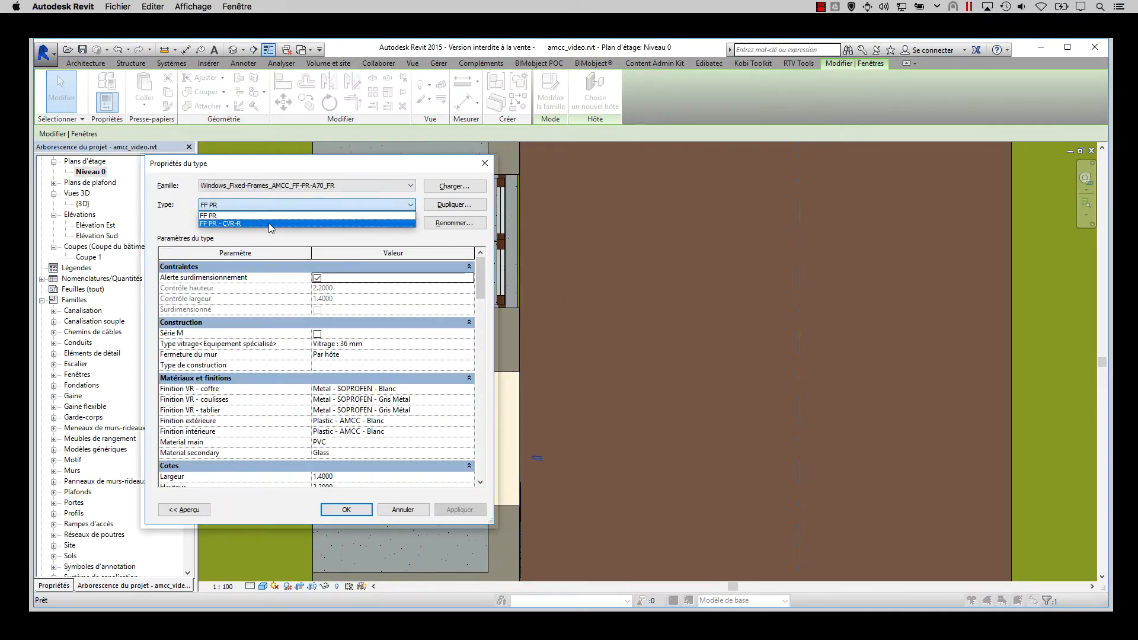
left_click(270, 224)
left_click_drag(482, 291, 481, 307)
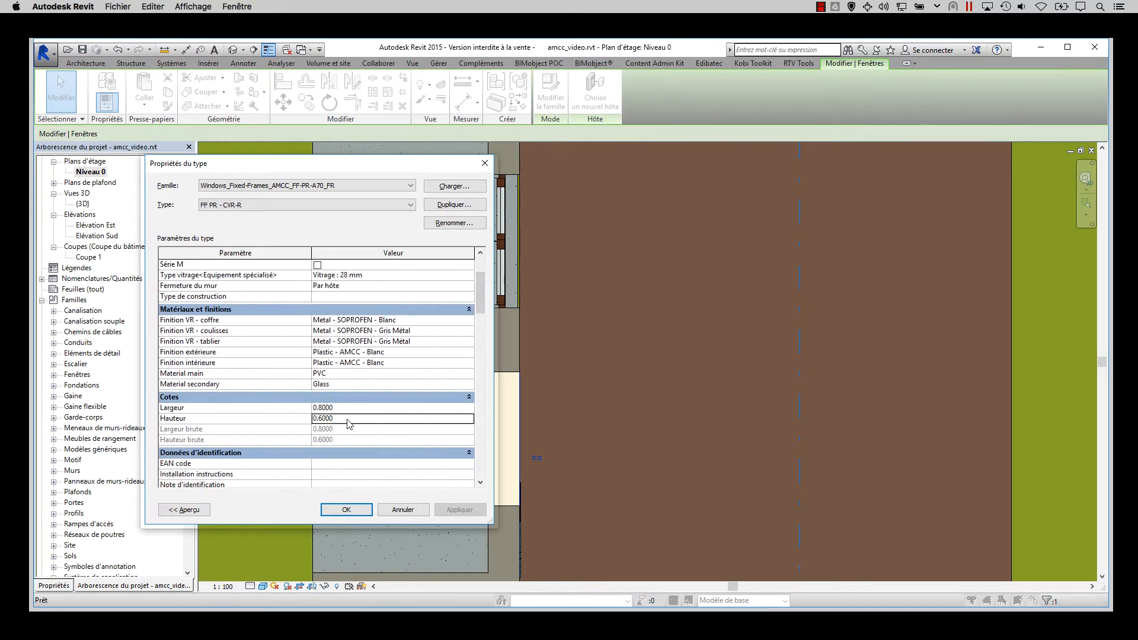
left_click(402, 510)
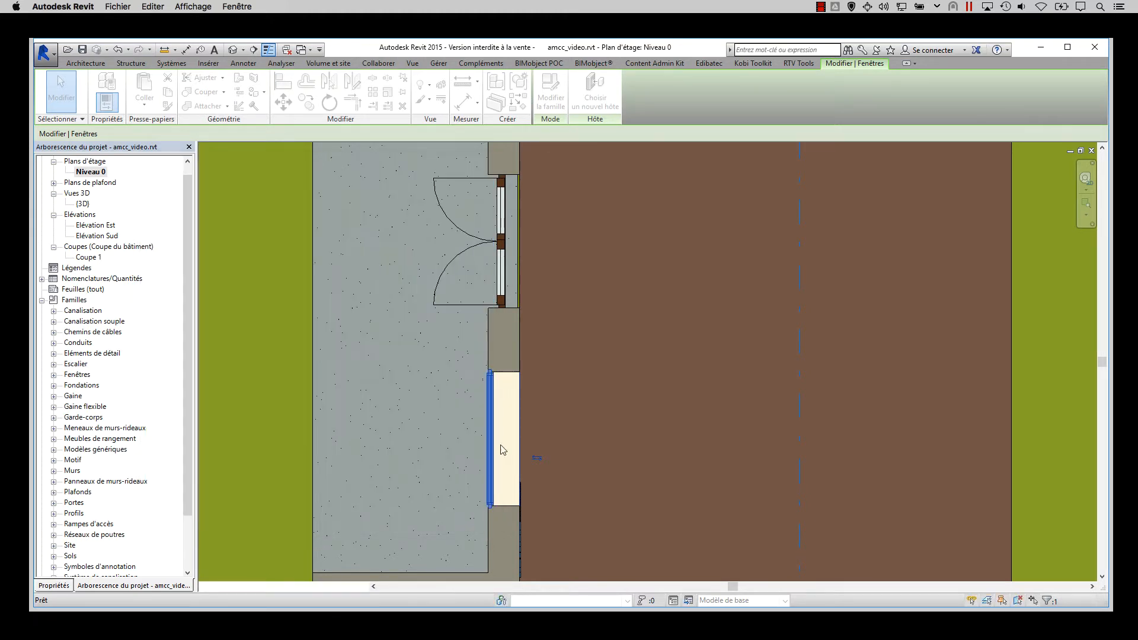
key("Escape")
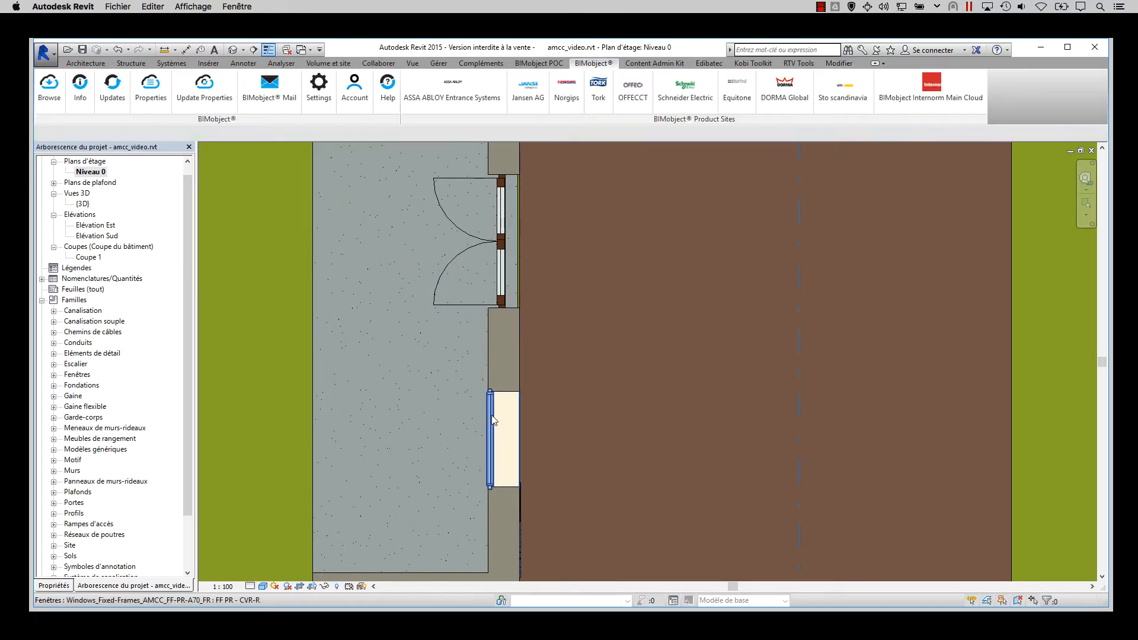
- Return to the 3D view and examine the French door and the hinged window with their roller shutters from both sides
middle_click_drag(660, 282, 597, 397)
scroll(599, 394, "down", 1)
key("ctrl+Tab")
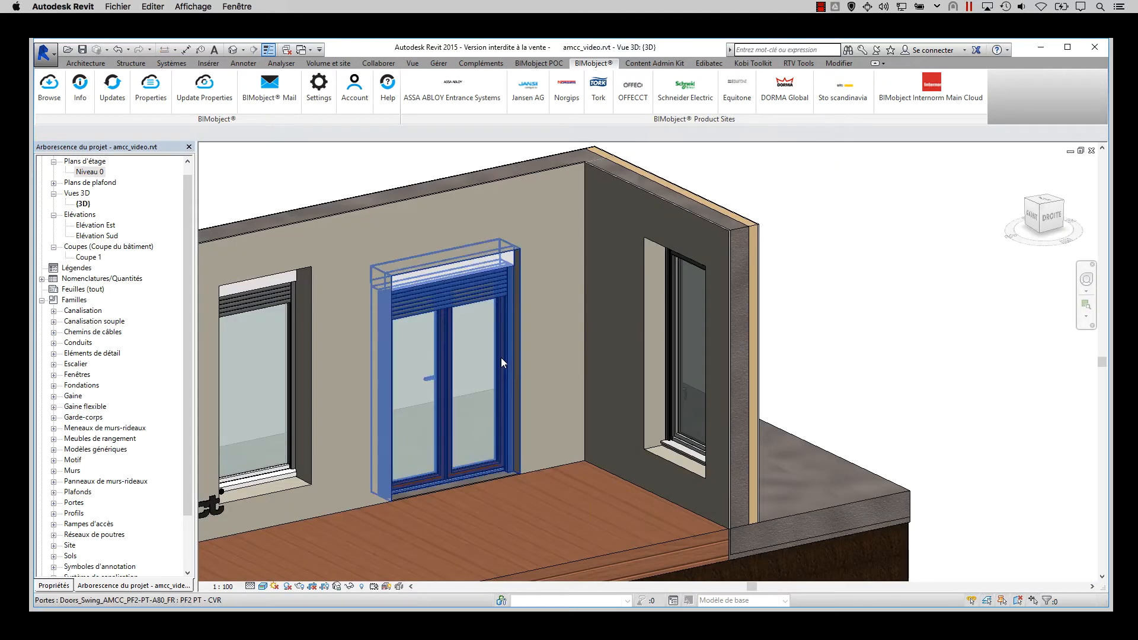
middle_click_drag(501, 358, 333, 312, "shift")
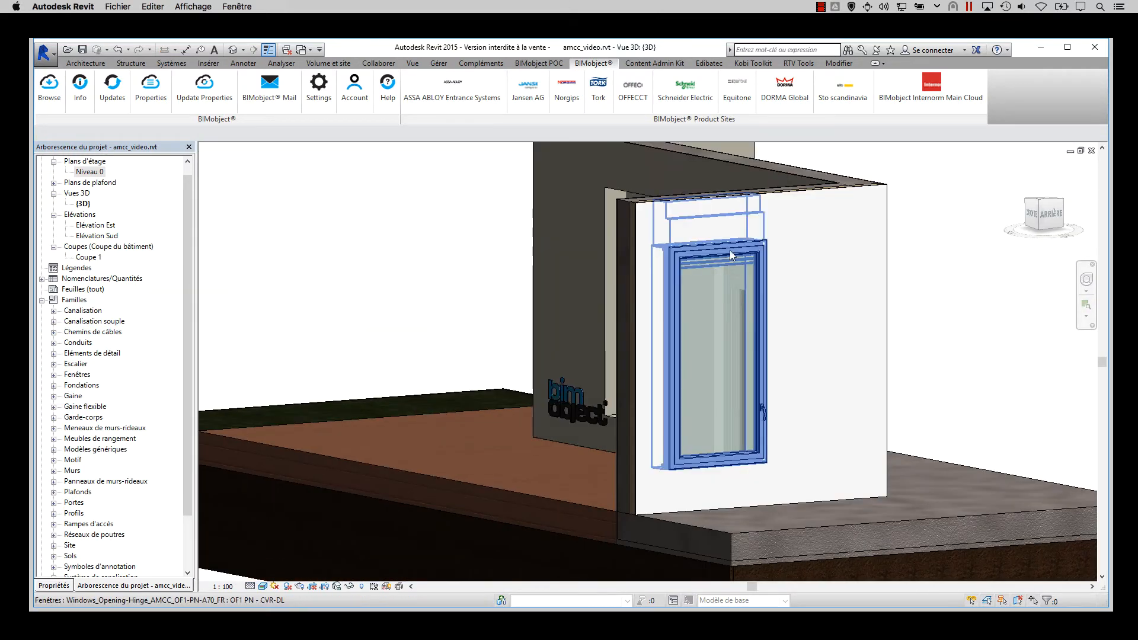
left_click(731, 251)
scroll(724, 228, "up", 3)
scroll(510, 252, "down", 1)
- Move the Coupe 1 section line in the Niveau 0 plan so it cuts through the hinged window, and reopen Coupe 1
double_click(89, 256)
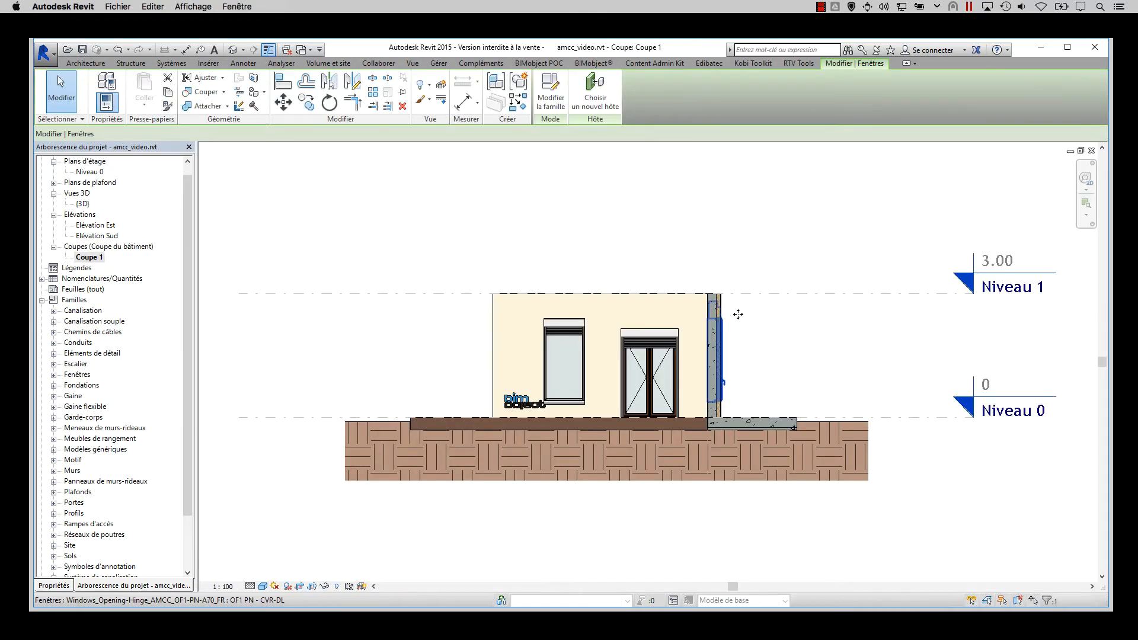
double_click(89, 172)
left_click(613, 313)
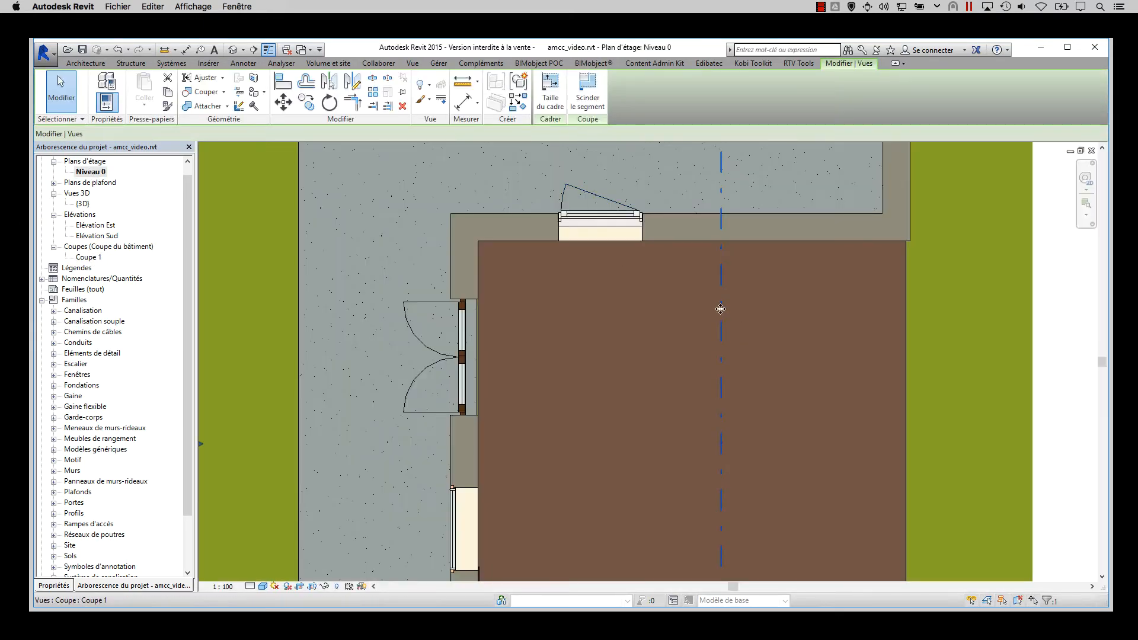
double_click(89, 257)
scroll(691, 305, "up", 3)
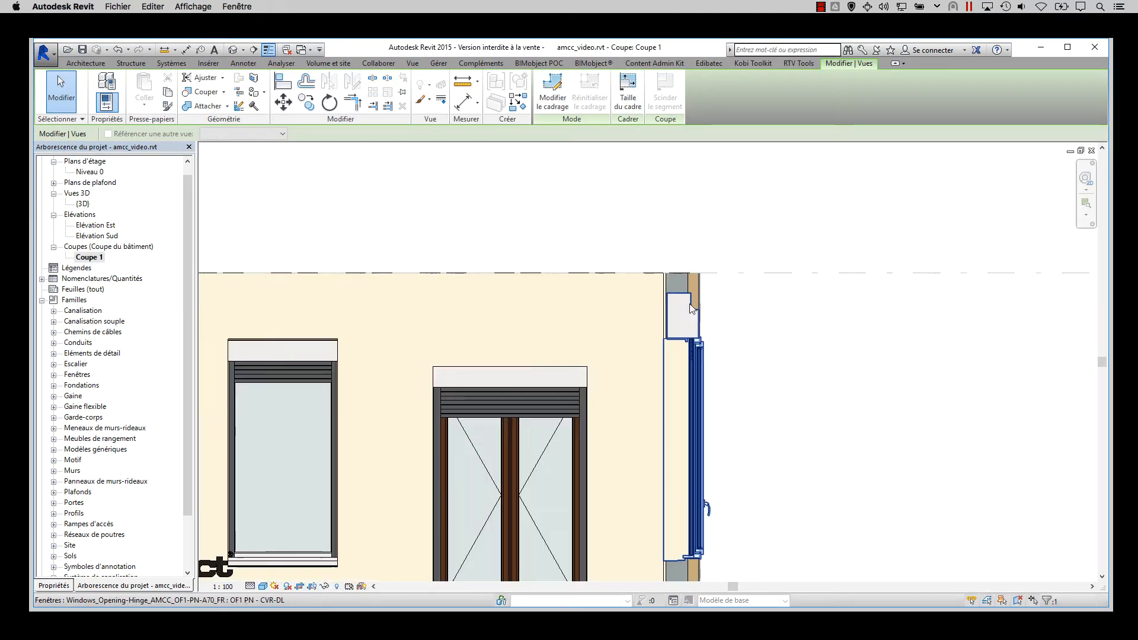
- Draw two horizontal sections in the Niveau 0 plan, one through the French door and one through the fixed window
double_click(89, 172)
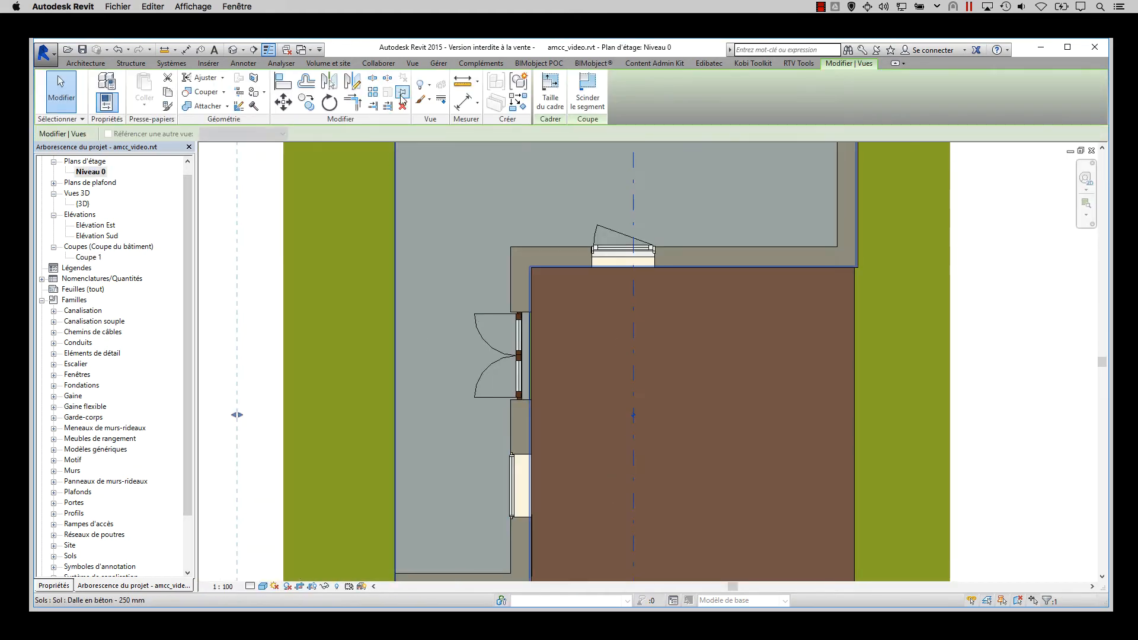
left_click(412, 64)
left_click(445, 91)
left_click(350, 356)
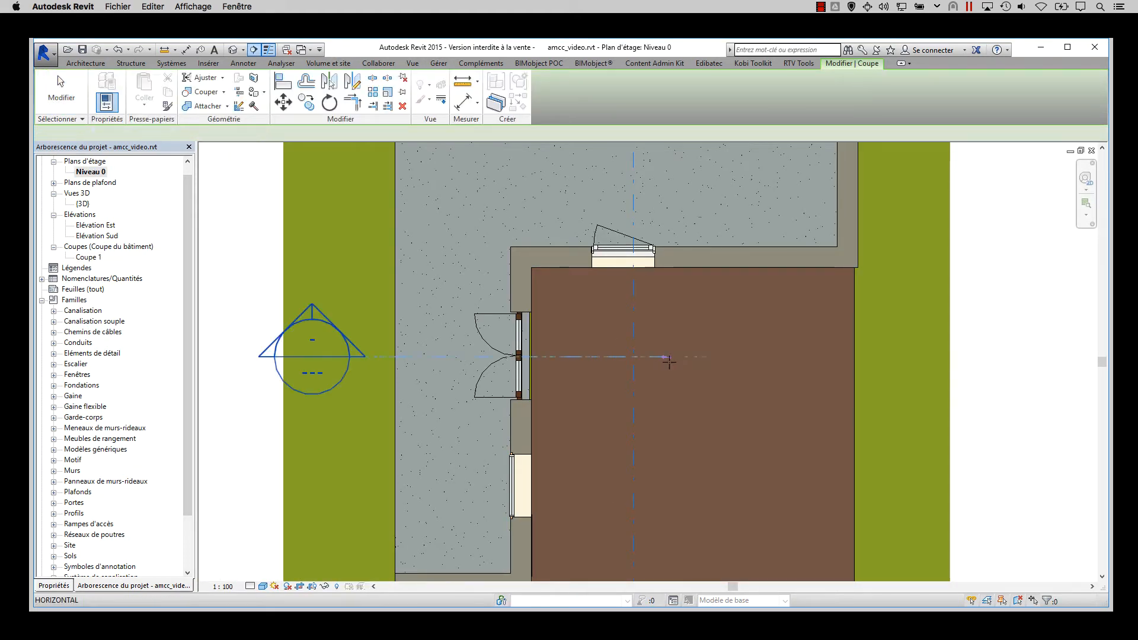
left_click(669, 357)
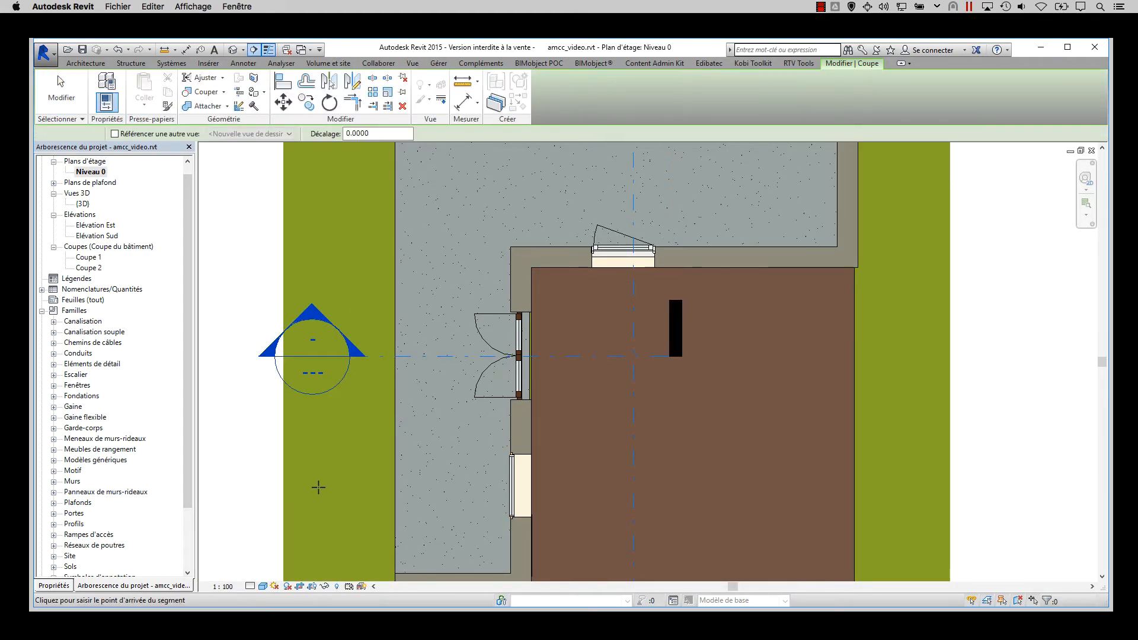
left_click(659, 487)
- Open section Coupe 2 and examine the French door's shutter box and frame in section
double_click(90, 269)
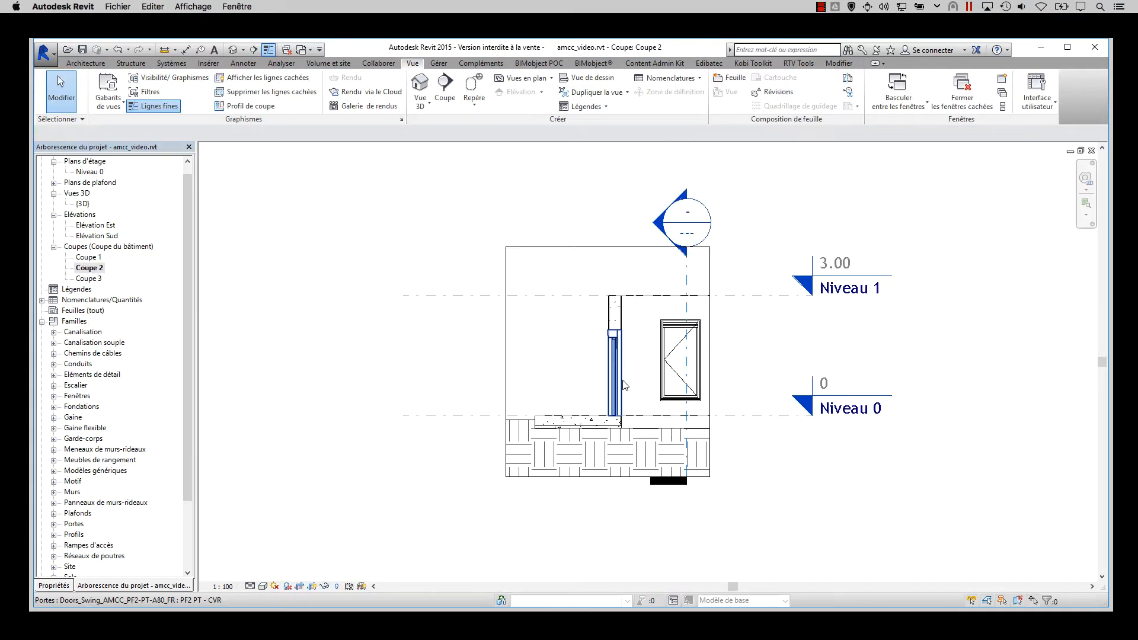
scroll(602, 315, "up", 5)
left_click(603, 315)
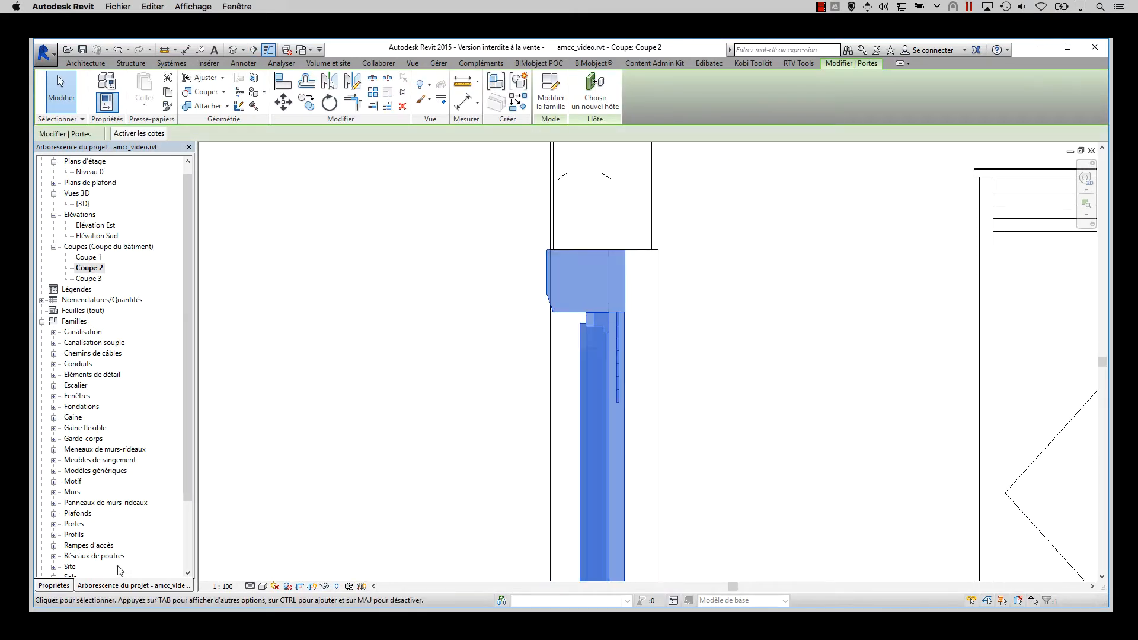
scroll(594, 412, "down", 1)
double_click(593, 401)
key("Escape")
key("Escape")
scroll(596, 249, "down", 4)
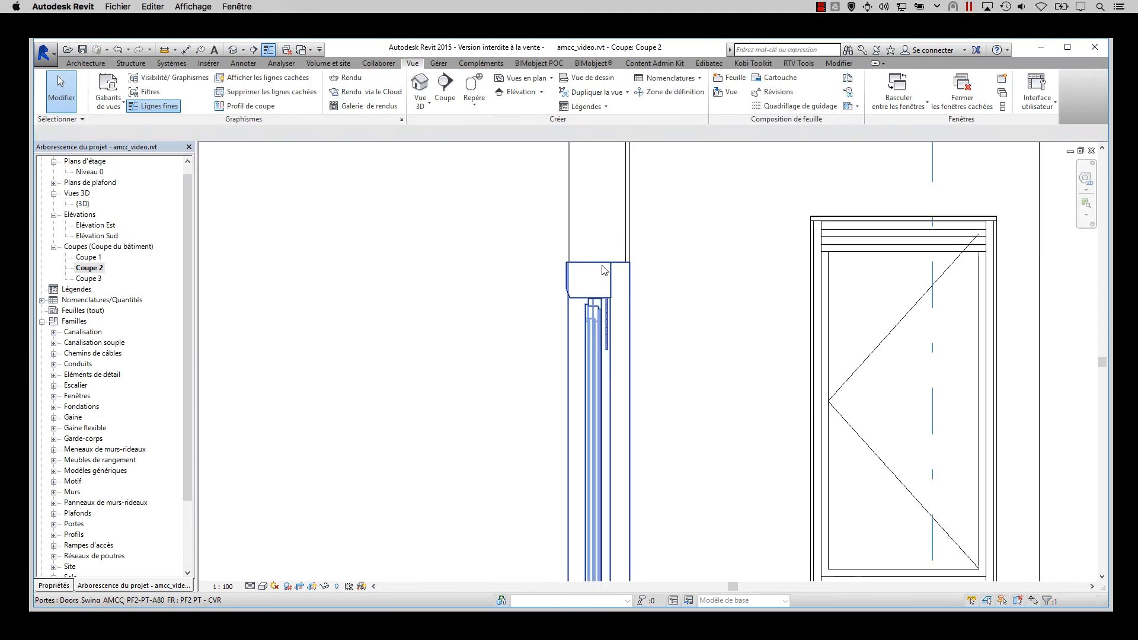
- Set the visual style of section Coupe 2 to Couleurs uniformes and review the door section
left_click(266, 574)
left_click(263, 587)
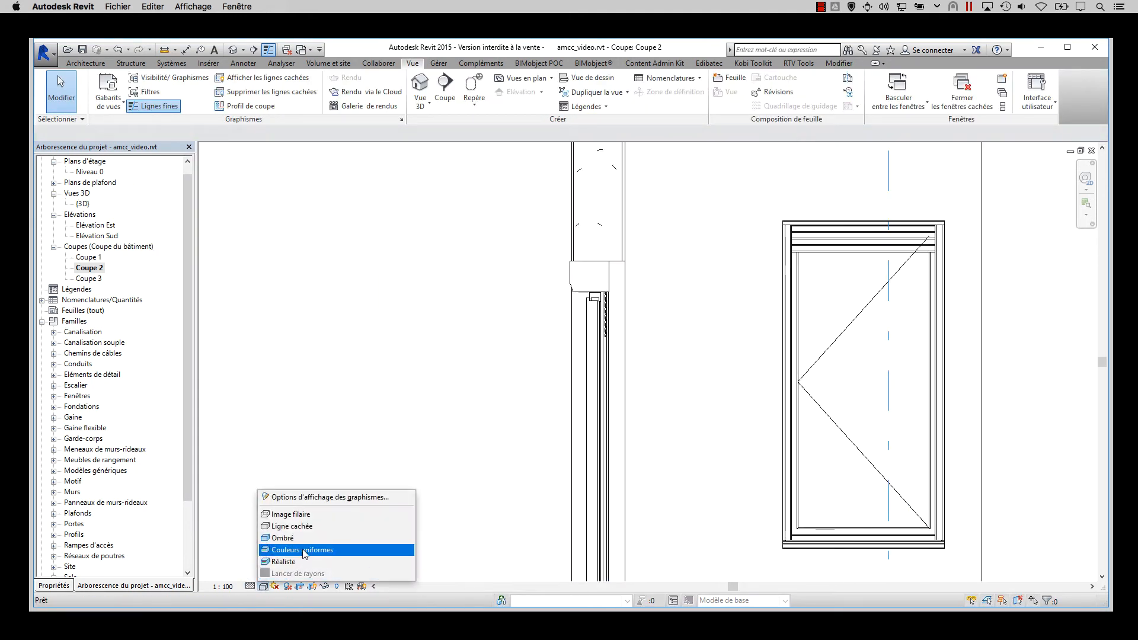
left_click(279, 549)
scroll(574, 359, "down", 2)
scroll(550, 302, "up", 2)
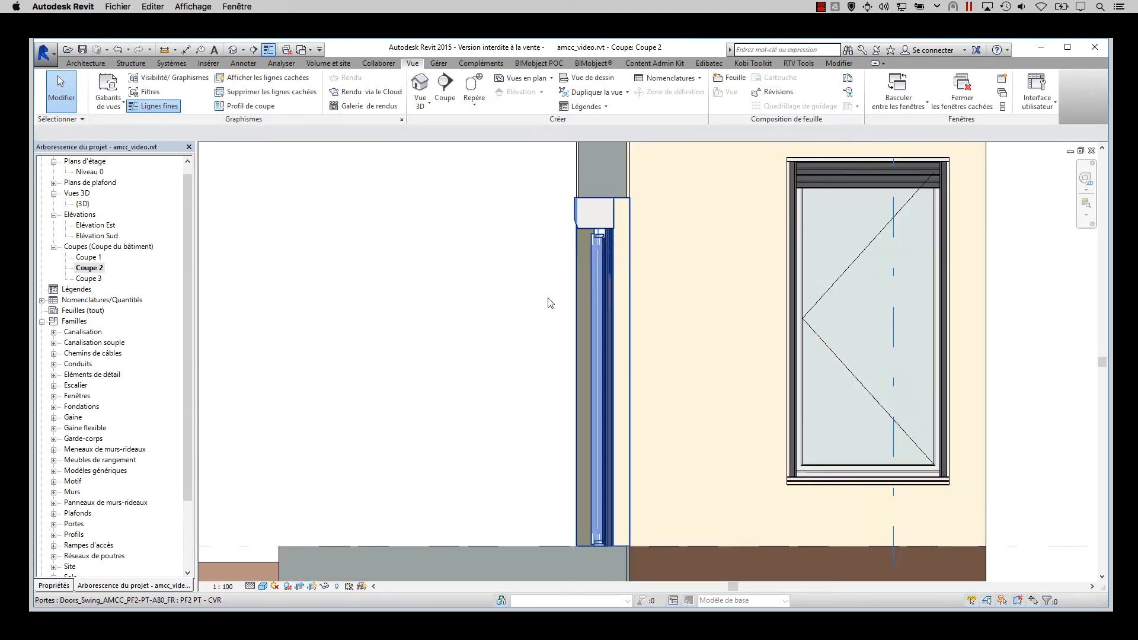
- Open section Coupe 3, set its visual style to Couleurs uniformes and review the fixed window's sill and shutter box
double_click(83, 203)
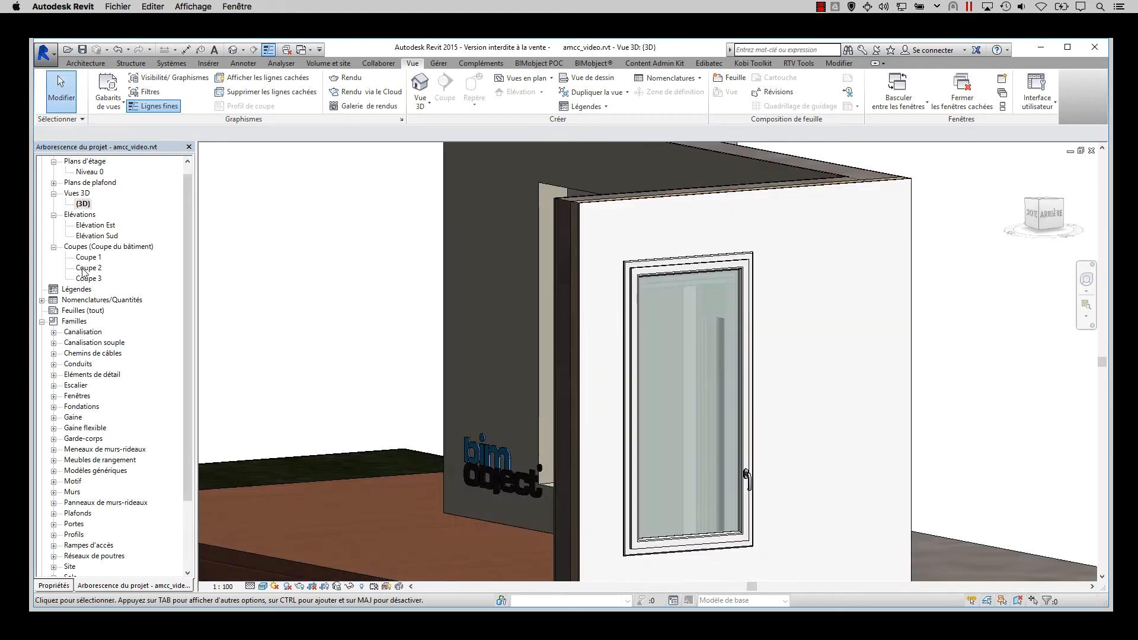
double_click(89, 278)
scroll(629, 486, "up", 4)
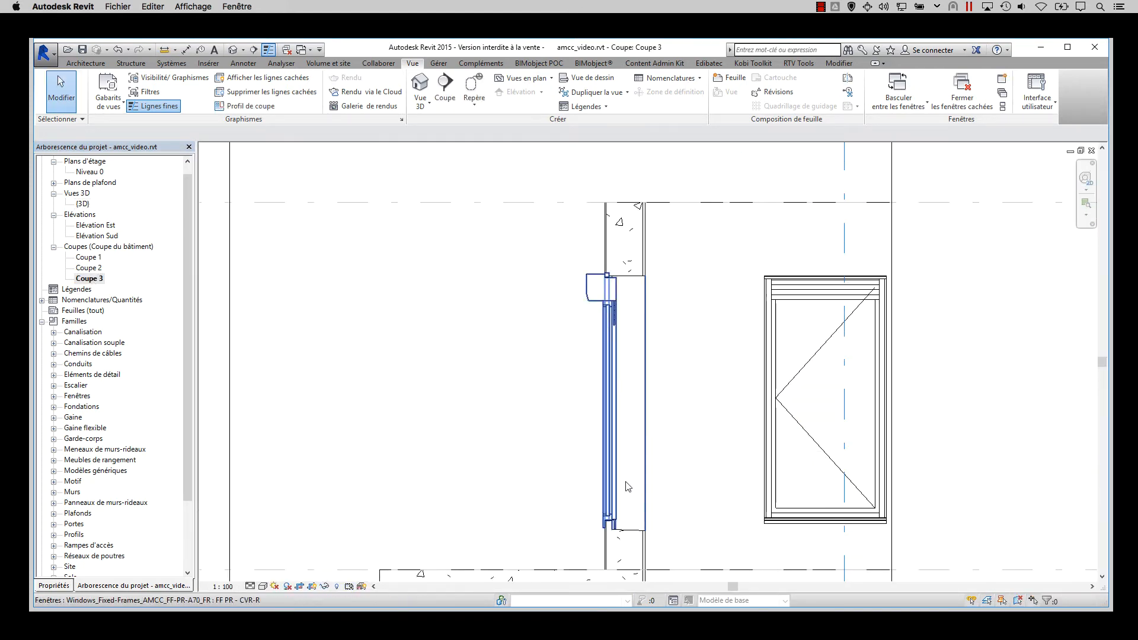
left_click(262, 586)
left_click(305, 549)
scroll(629, 516, "up", 3)
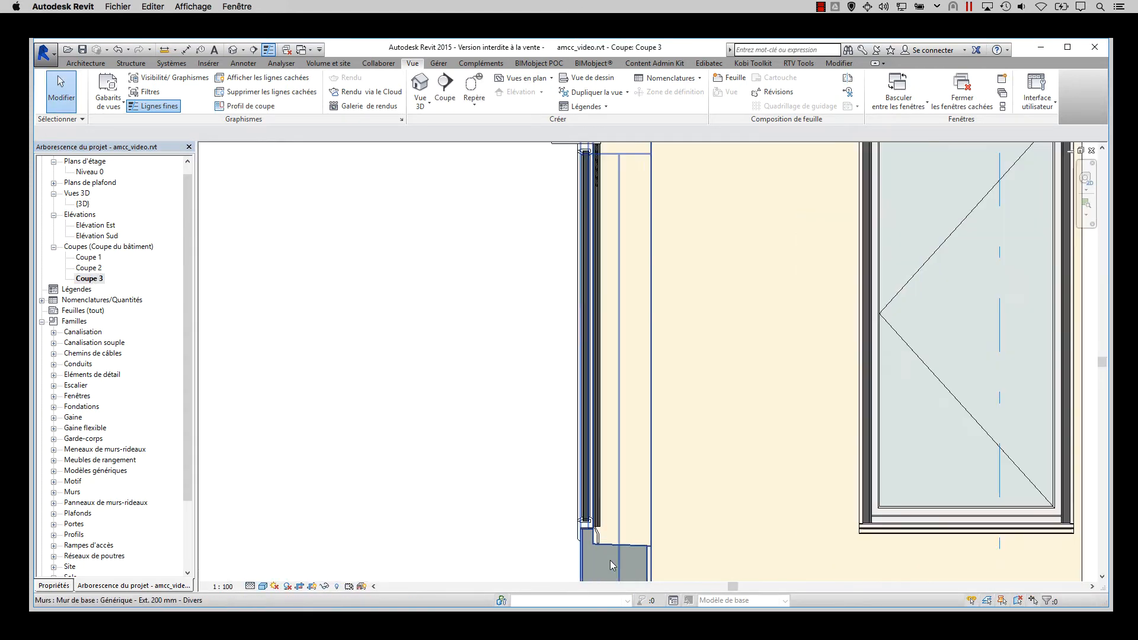
middle_click_drag(672, 403, 668, 551)
scroll(593, 286, "down", 1)
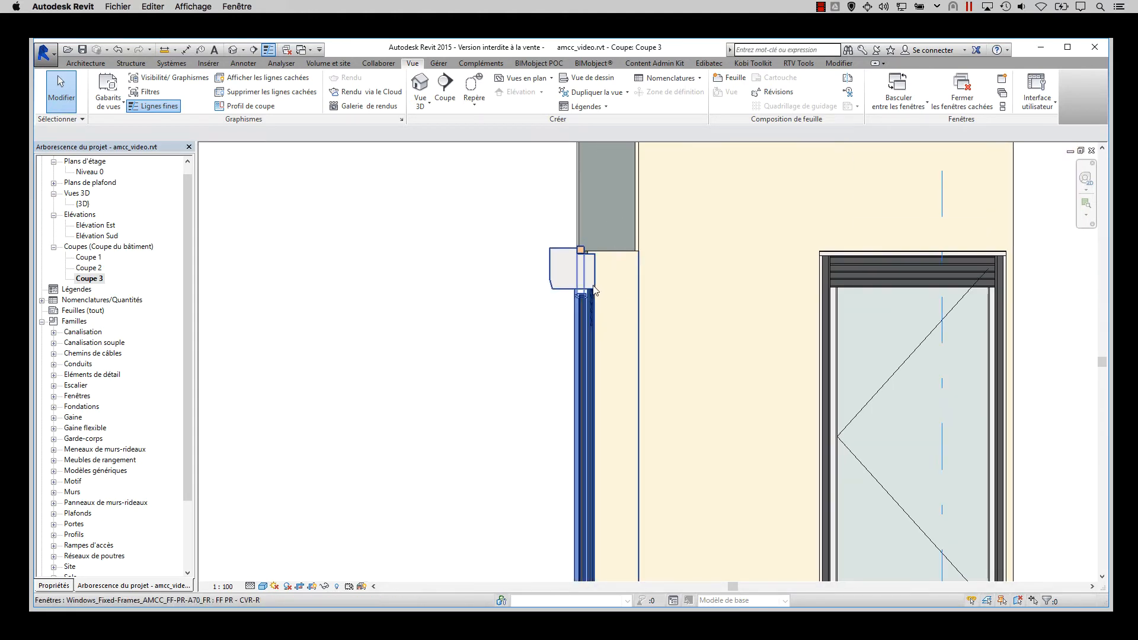
- Return to the 3D view, select the hinged window in the side wall and show its properties
key("ctrl+Tab")
middle_click_drag(569, 320, 792, 332, "shift")
middle_click_drag(791, 332, 931, 299)
left_click(863, 251)
left_click(54, 586)
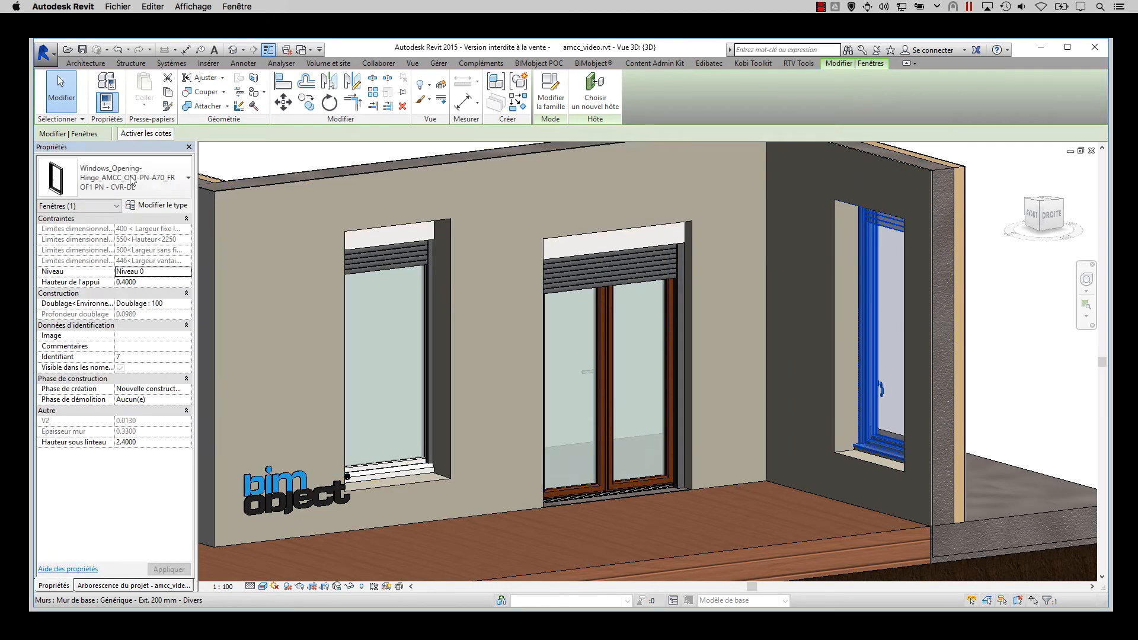
- Try type OF1 PN - CVR on the hinged window, set it back to OF1 PN - CVR-DL and deselect it
left_click(103, 170)
left_click(100, 300)
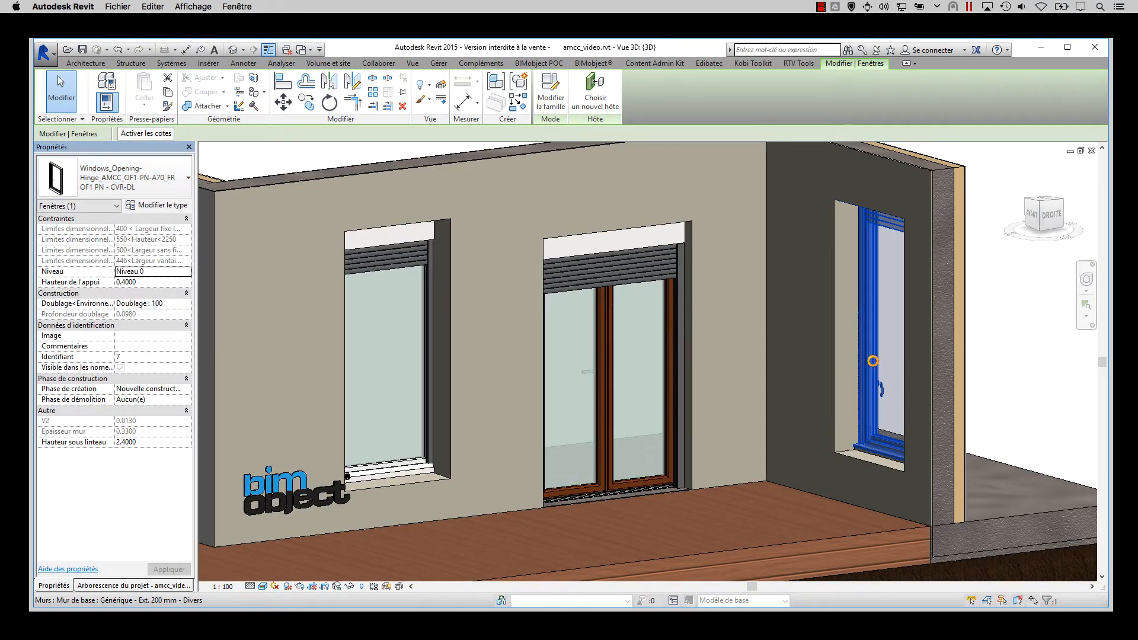
middle_click_drag(873, 361, 665, 362, "shift")
left_click(134, 189)
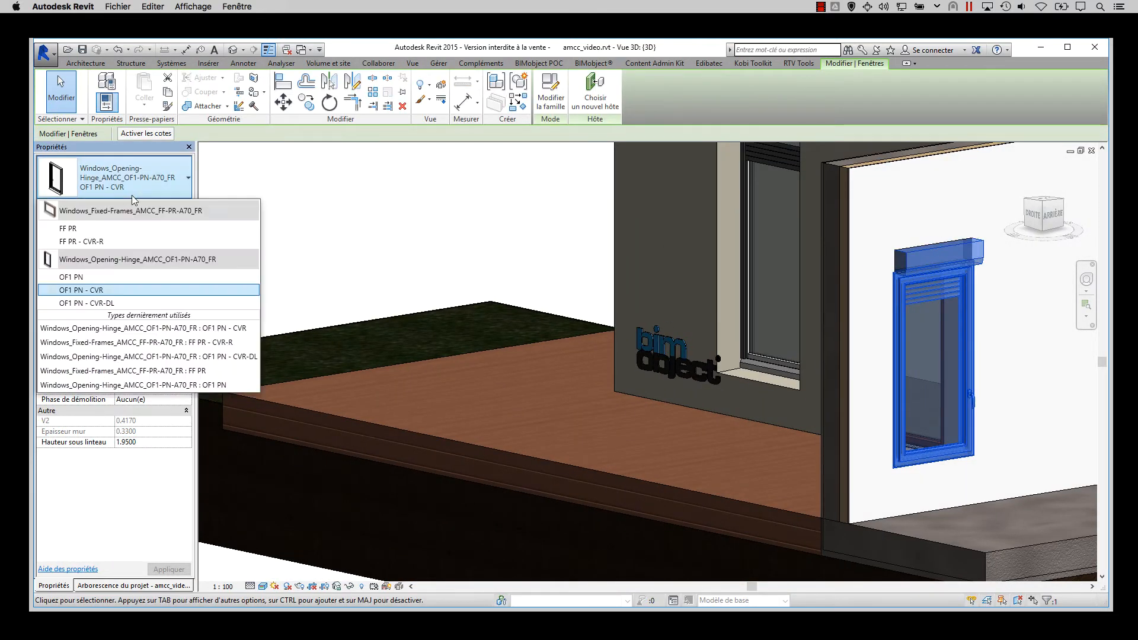
key("Escape")
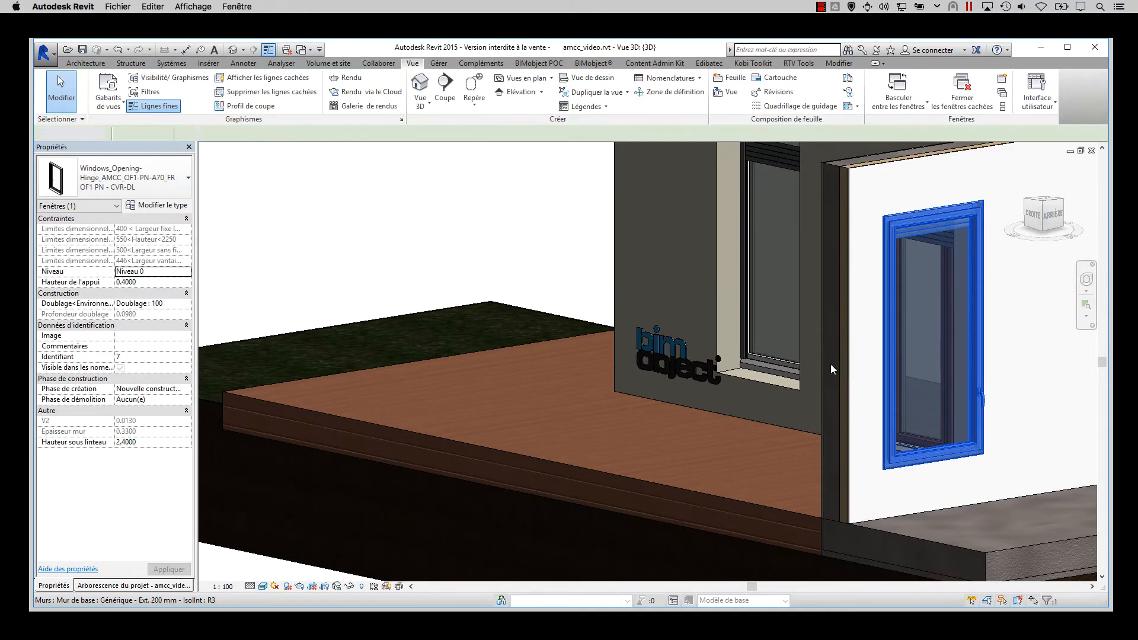
- Select the fixed window's roller shutter box on the front wall and review its type properties
middle_click_drag(830, 364, 1091, 332, "shift")
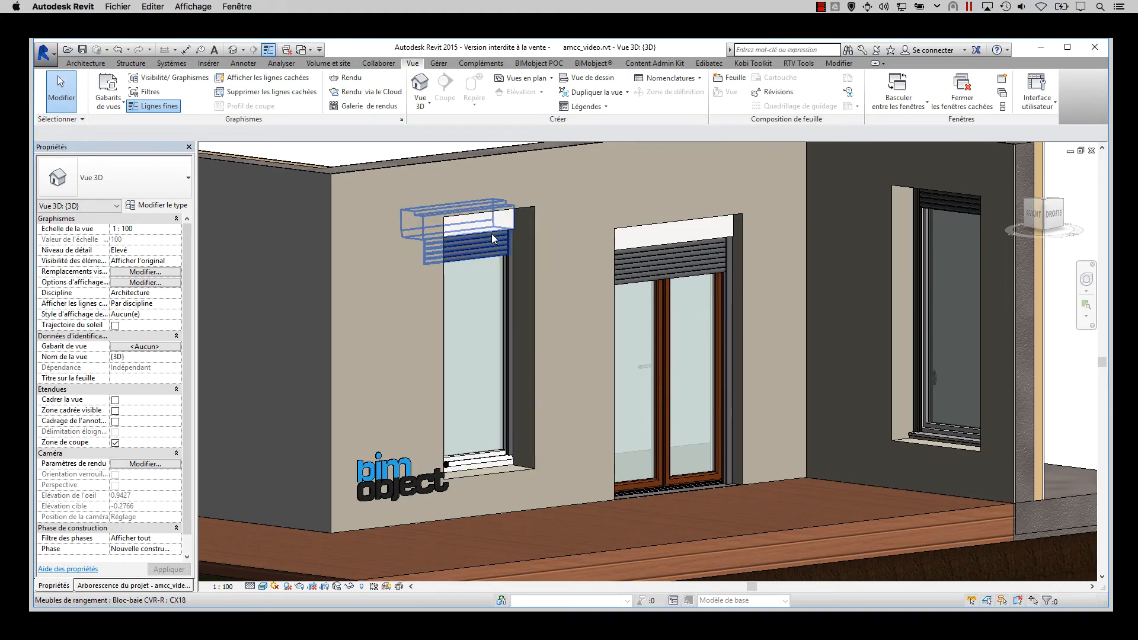
left_click(487, 234)
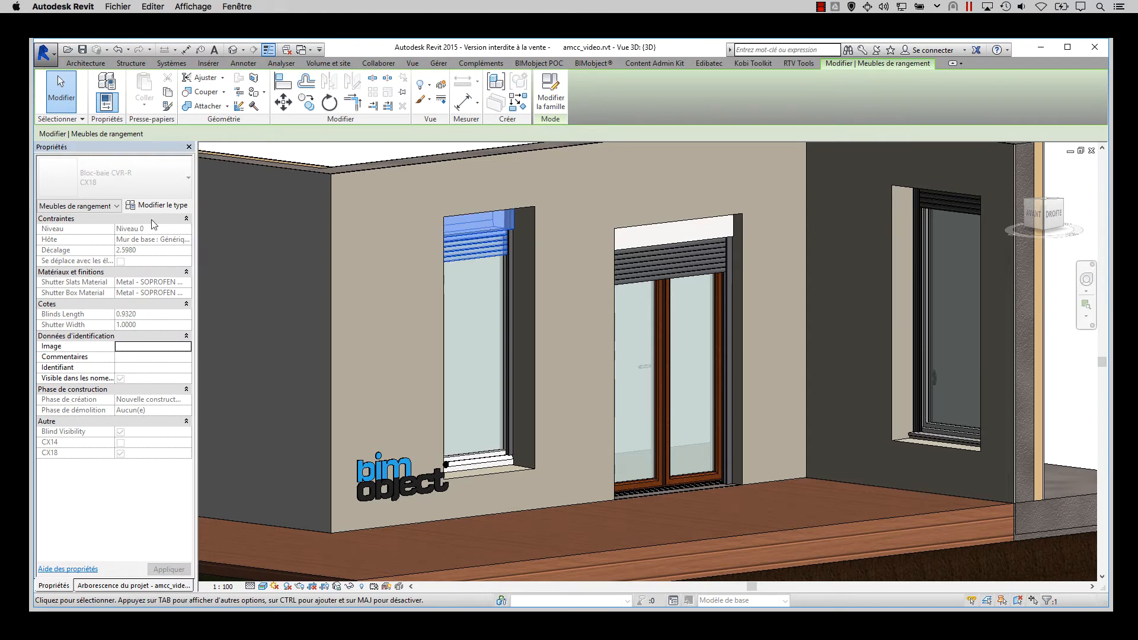
left_click(157, 205)
scroll(350, 303, "down", 5)
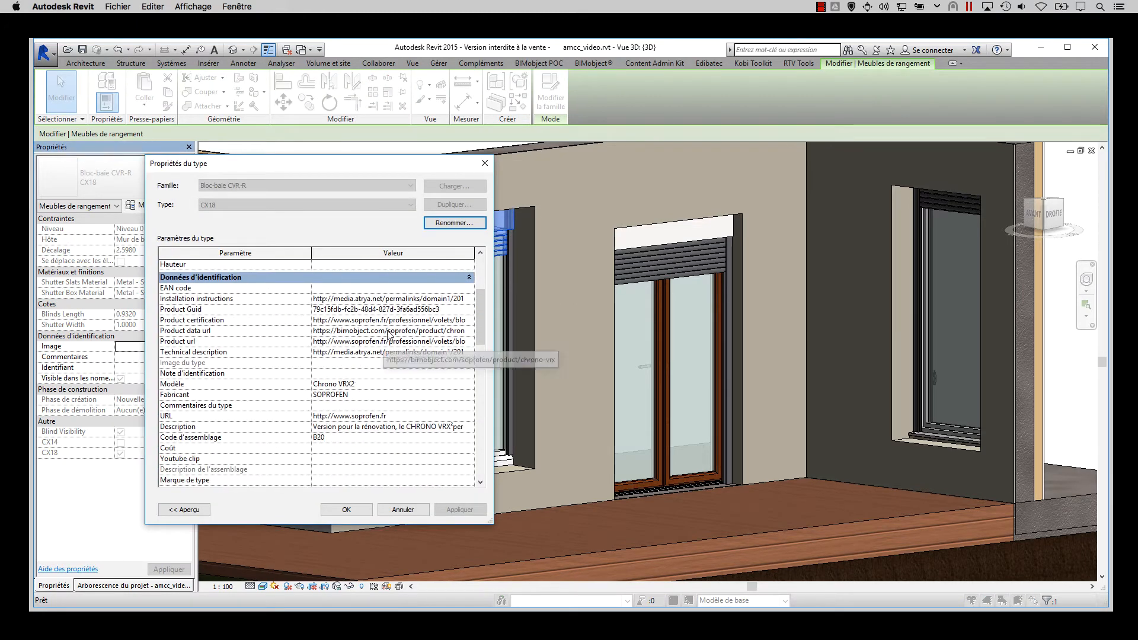
scroll(470, 355, "down", 1)
key("Escape")
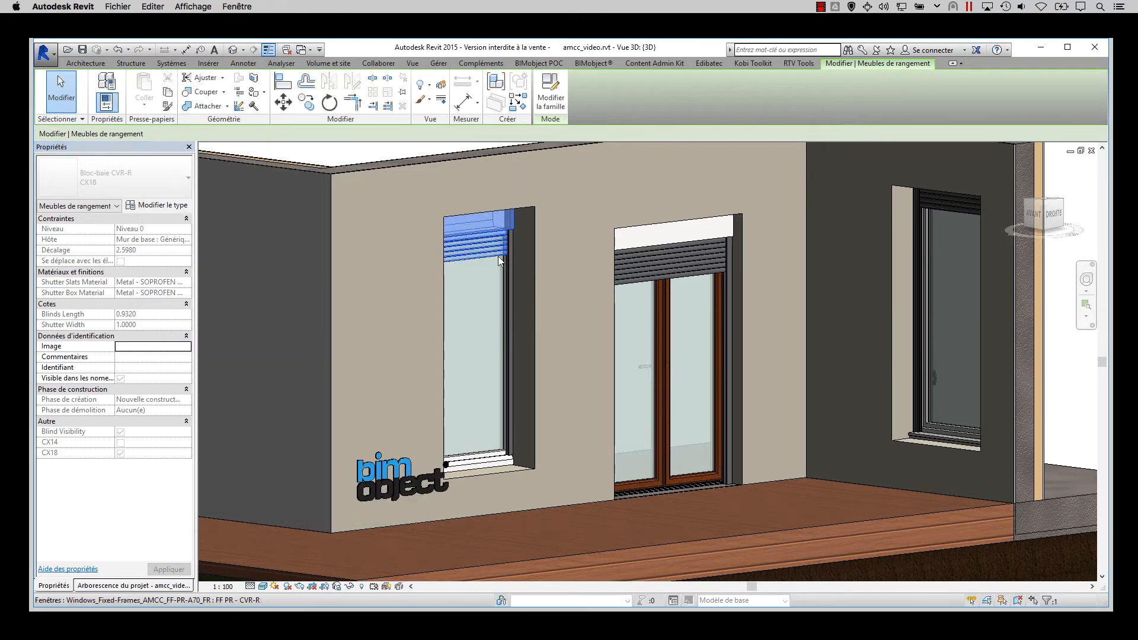
- Select the side-wall window's roller shutter box and view the links on its BIMobject product page
left_click(699, 238)
left_click(670, 247)
left_click(958, 205)
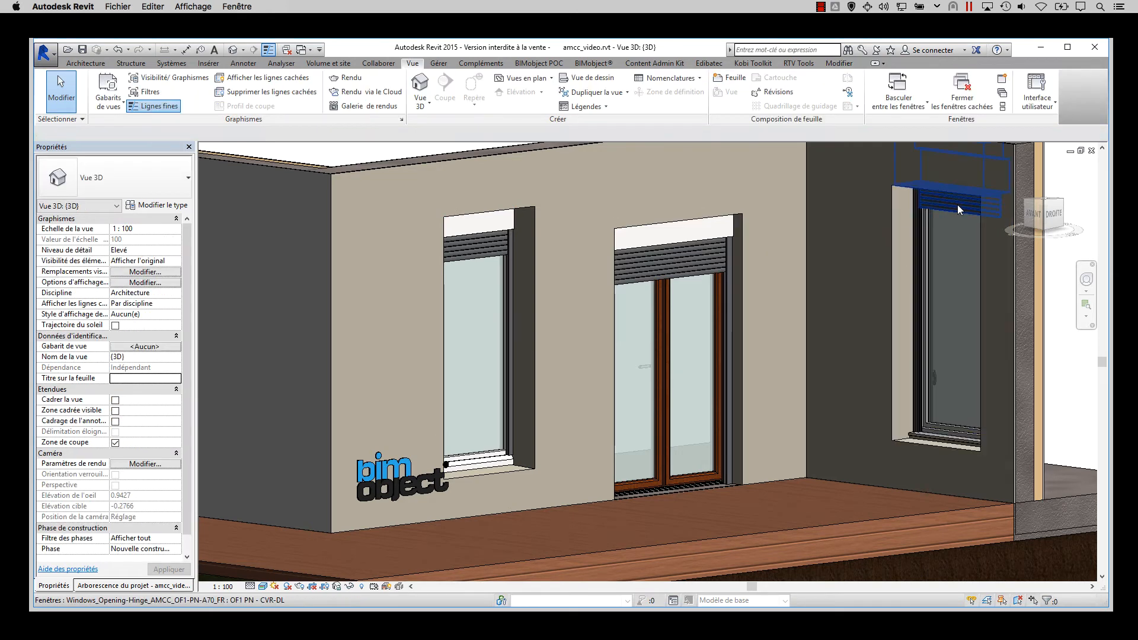
middle_click_drag(935, 185, 838, 272)
left_click(590, 64)
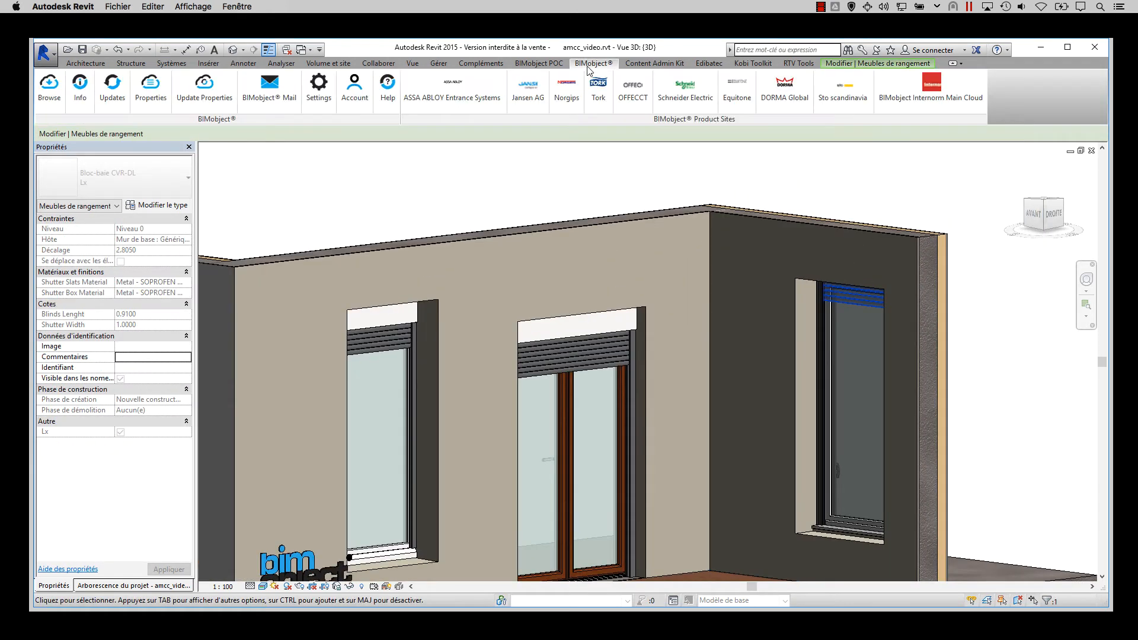
left_click(80, 94)
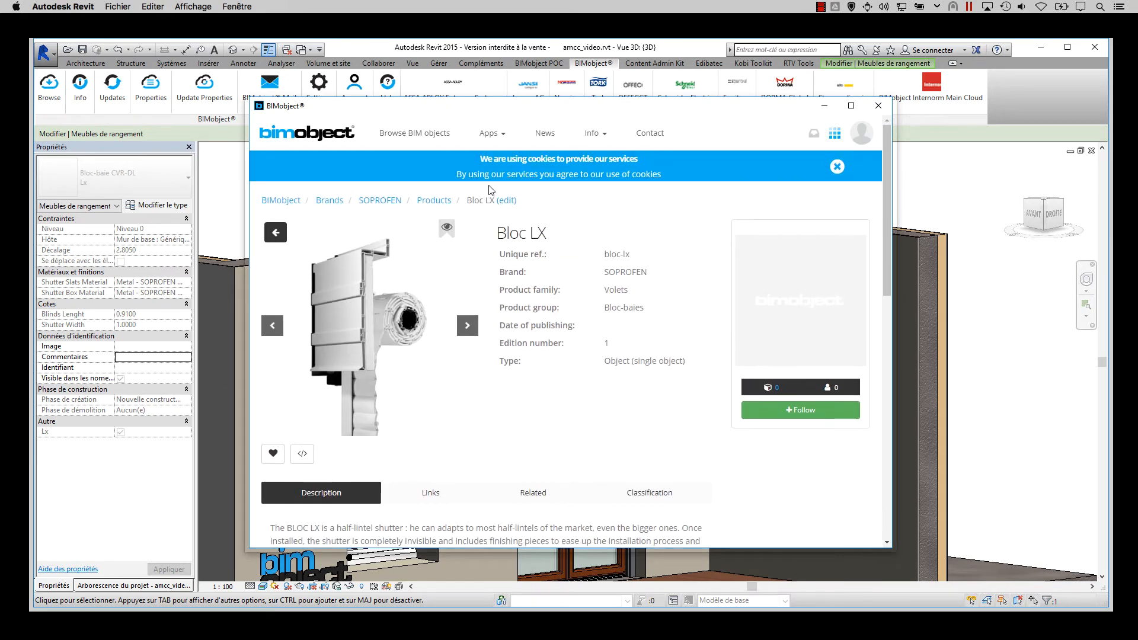
left_click(431, 494)
left_click(878, 106)
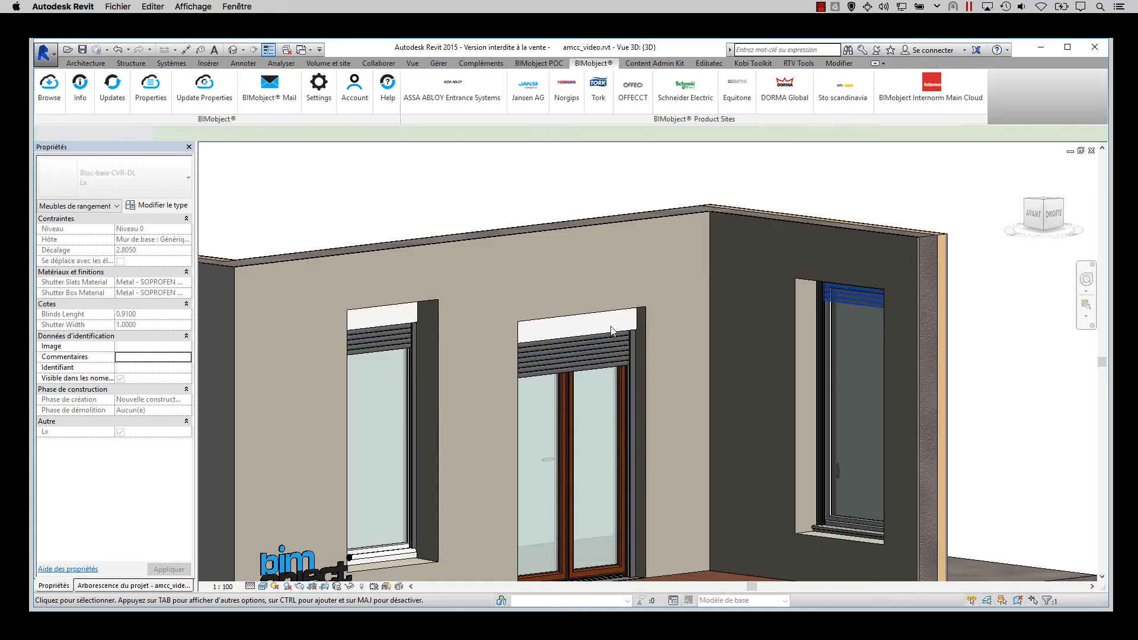
- Select the double door's roller shutter box and view its BIMobject product page
left_click(610, 332)
left_click(593, 63)
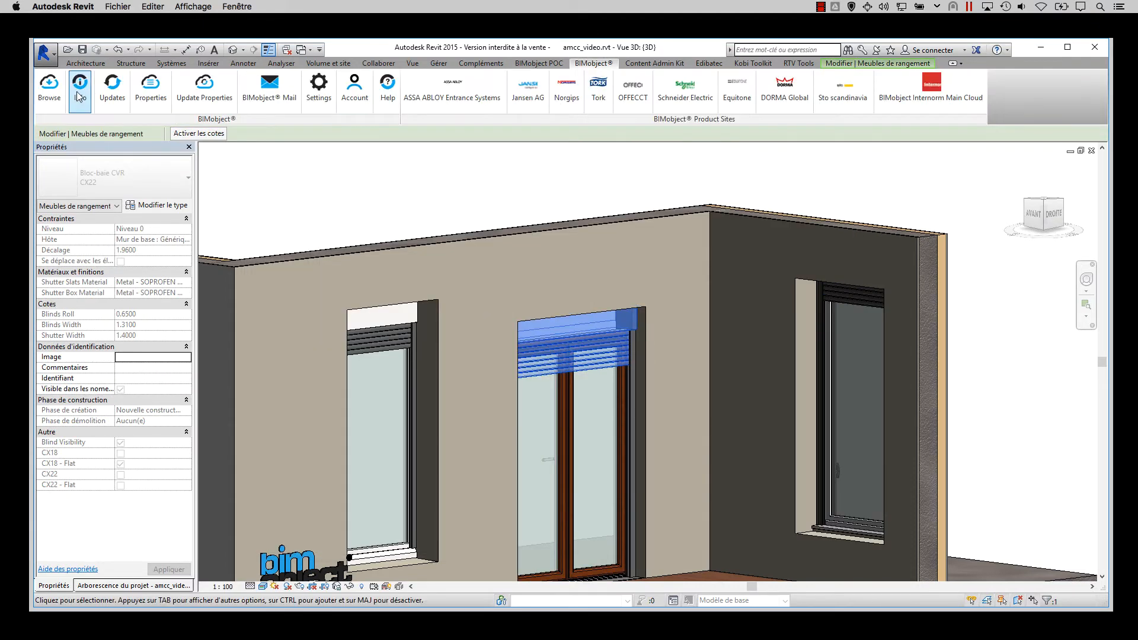
left_click(80, 86)
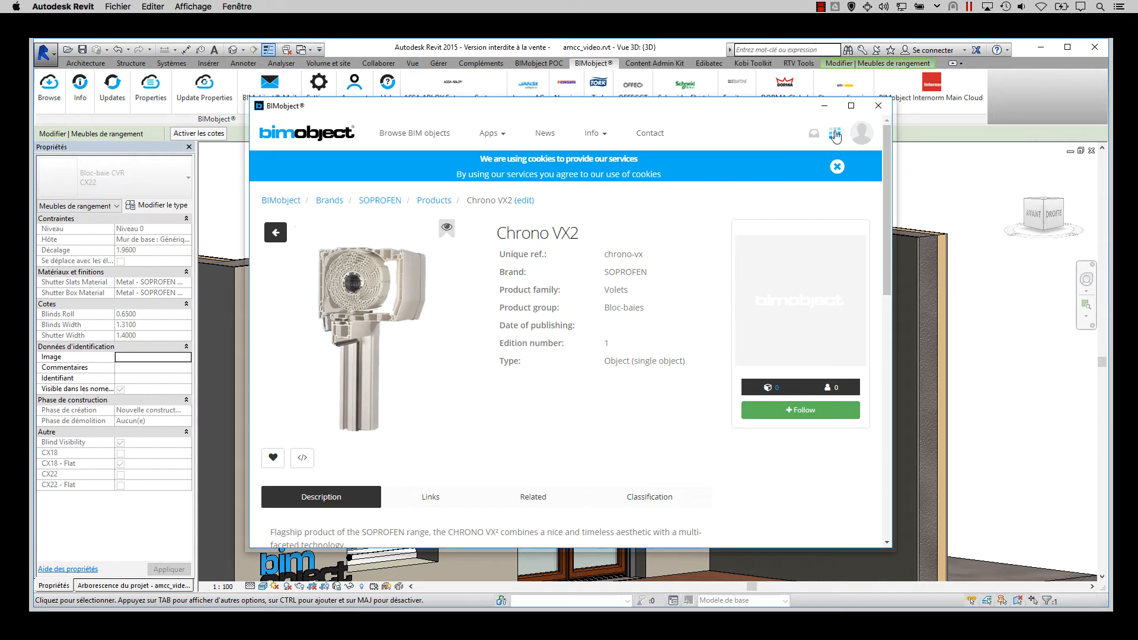
left_click(876, 109)
- Open the fixed window shutter's BIMobject product page, read the linked PDF product sheet, and deselect the shutter
left_click(386, 325)
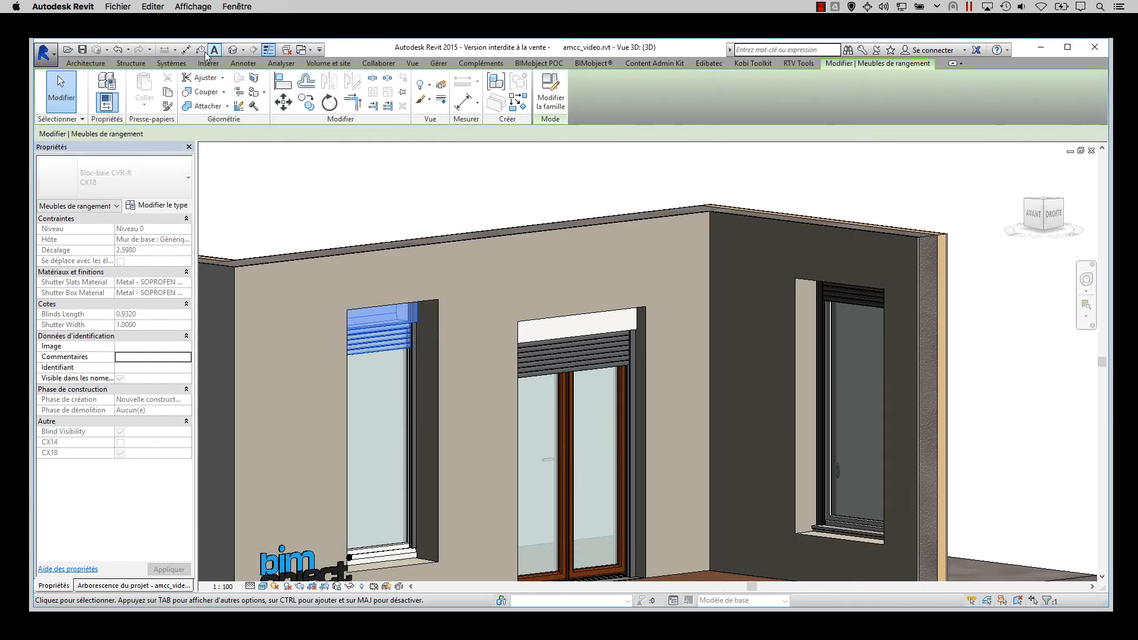
left_click(593, 63)
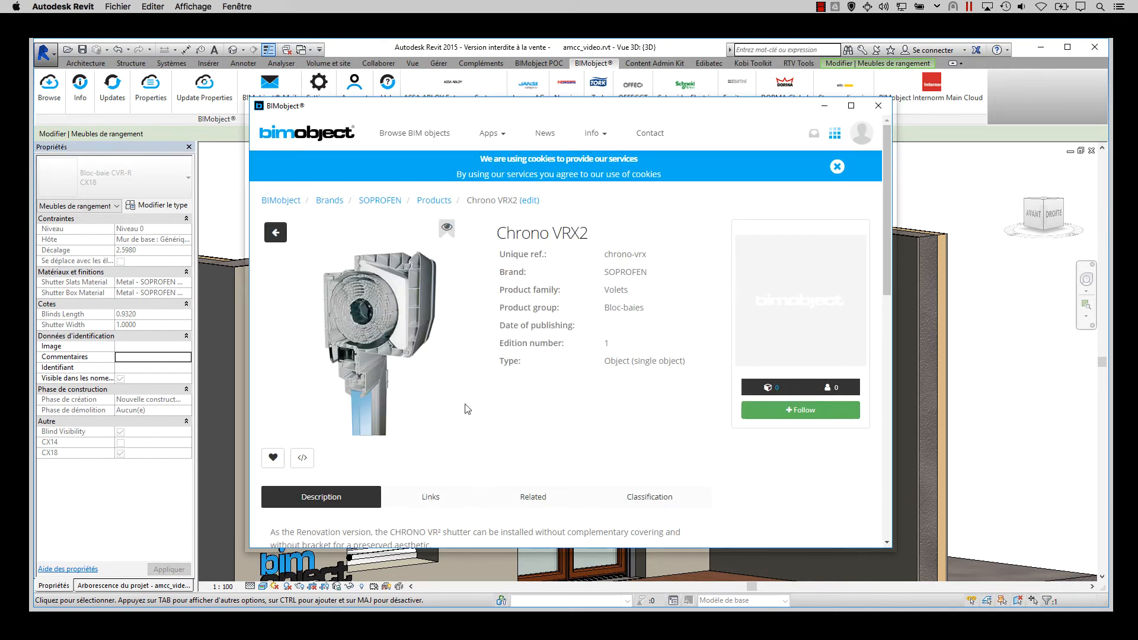
left_click(451, 497)
scroll(514, 481, "down", 2)
left_click(498, 462)
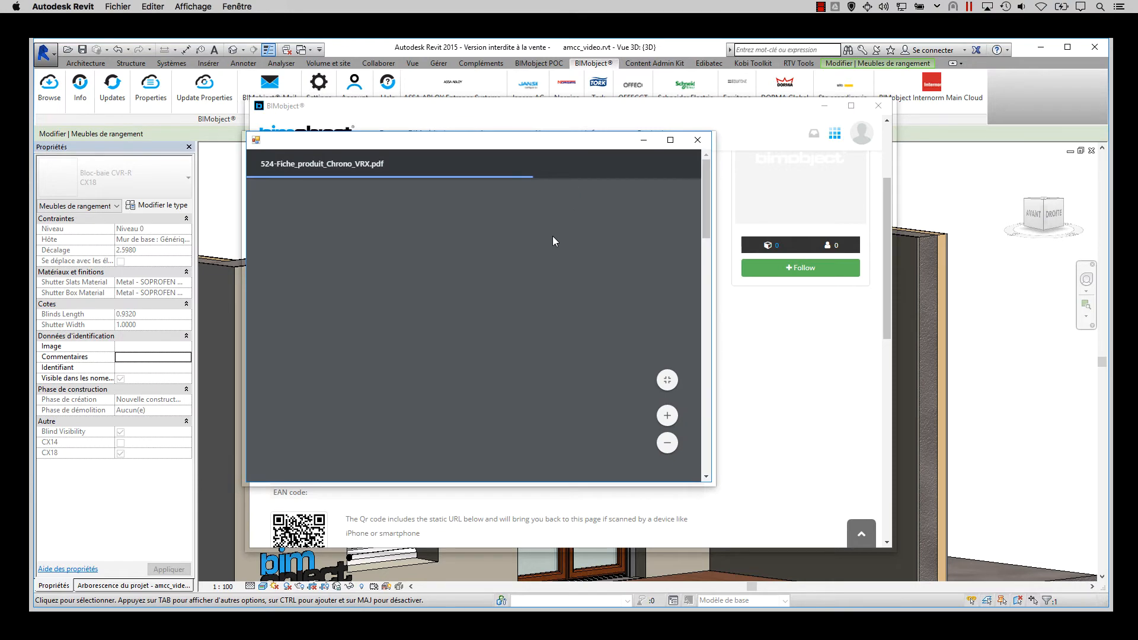
scroll(482, 255, "down", 10)
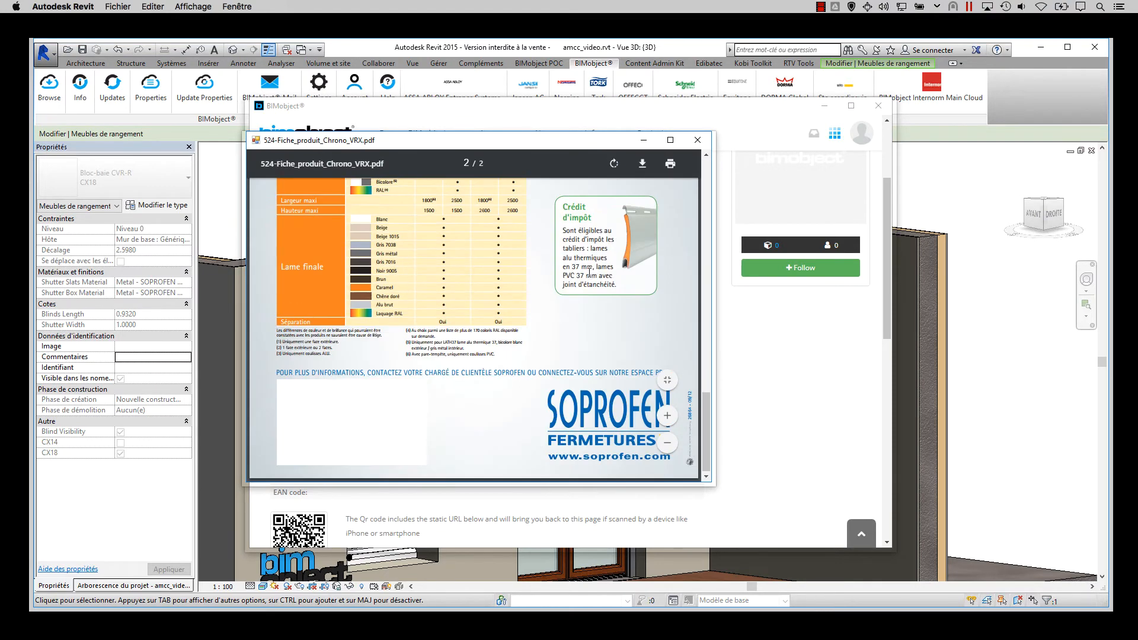
scroll(379, 303, "up", 10)
left_click(697, 140)
scroll(563, 288, "up", 3)
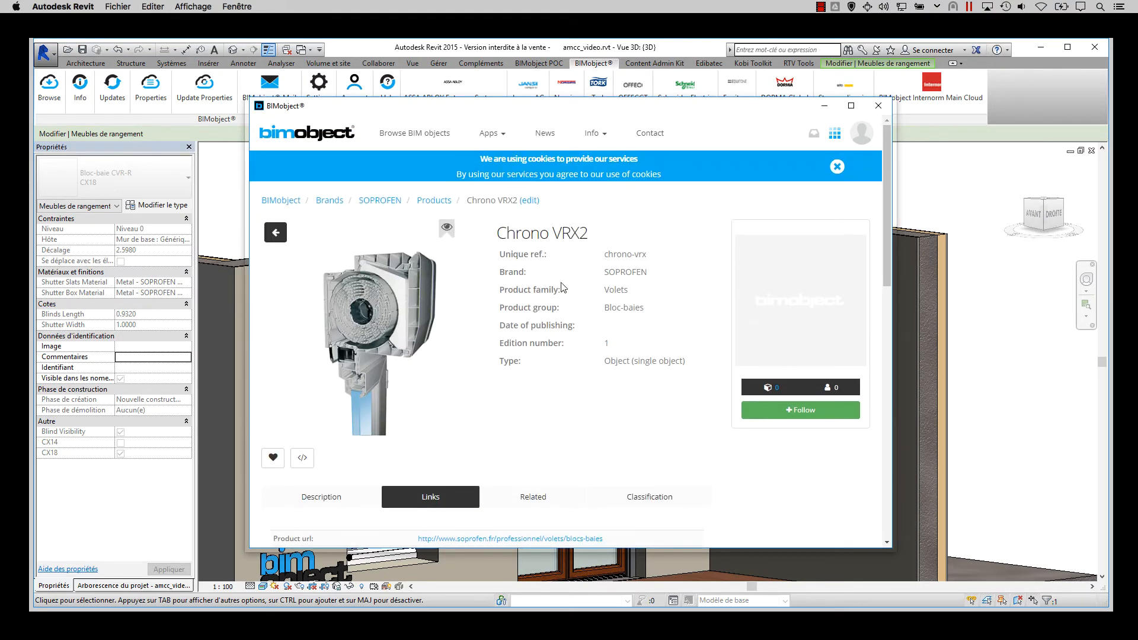
left_click(878, 105)
key("Escape")
- Select the double door, open the material browser and display the AMCC_materiaux library
middle_click_drag(840, 300, 795, 436, "shift")
scroll(748, 463, "up", 3)
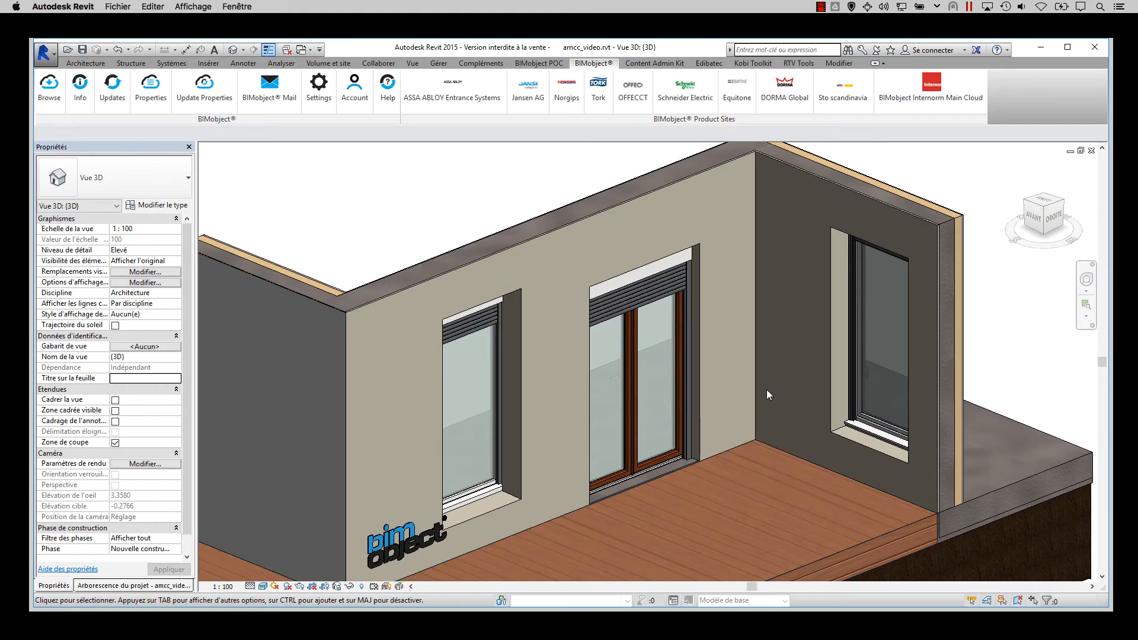
left_click(675, 291)
left_click(663, 290)
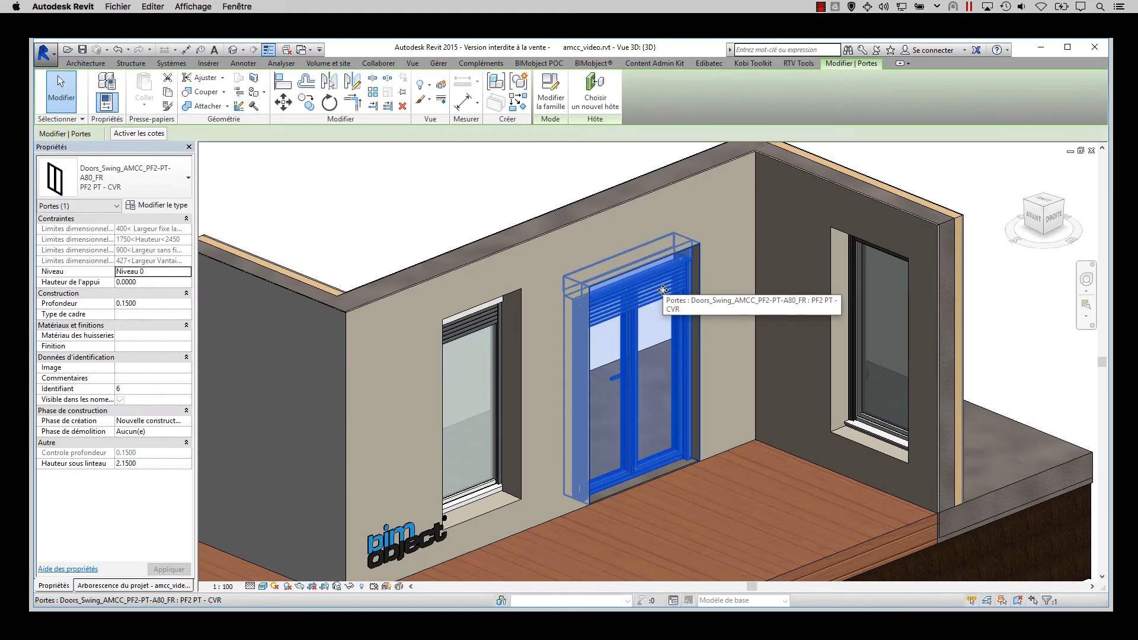
left_click(438, 64)
left_click(107, 96)
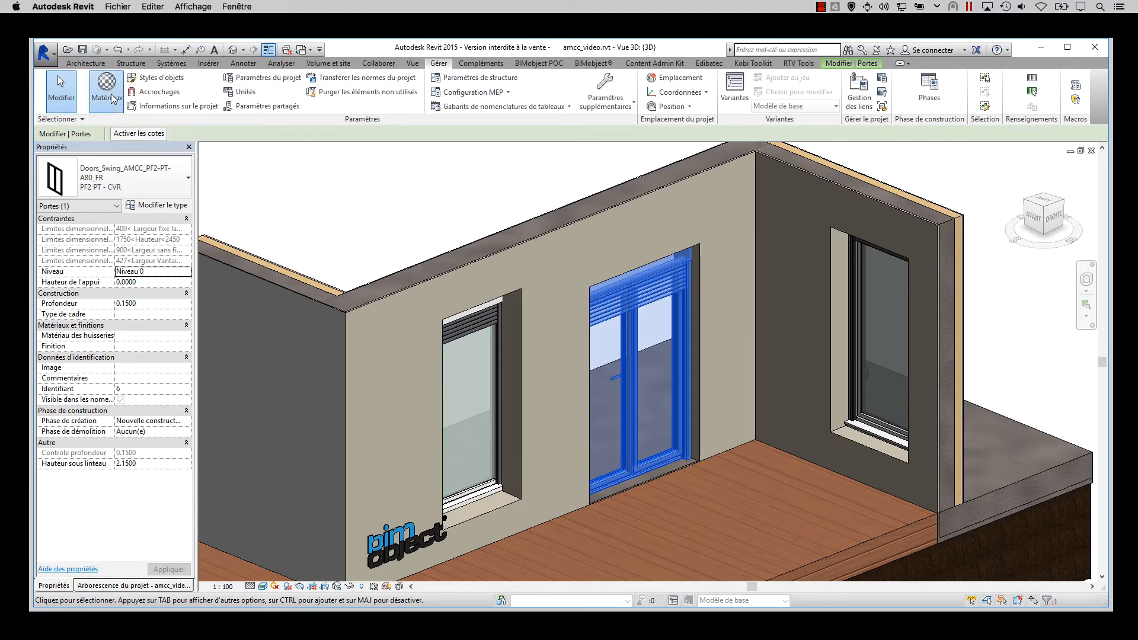
scroll(518, 243, "up", 3)
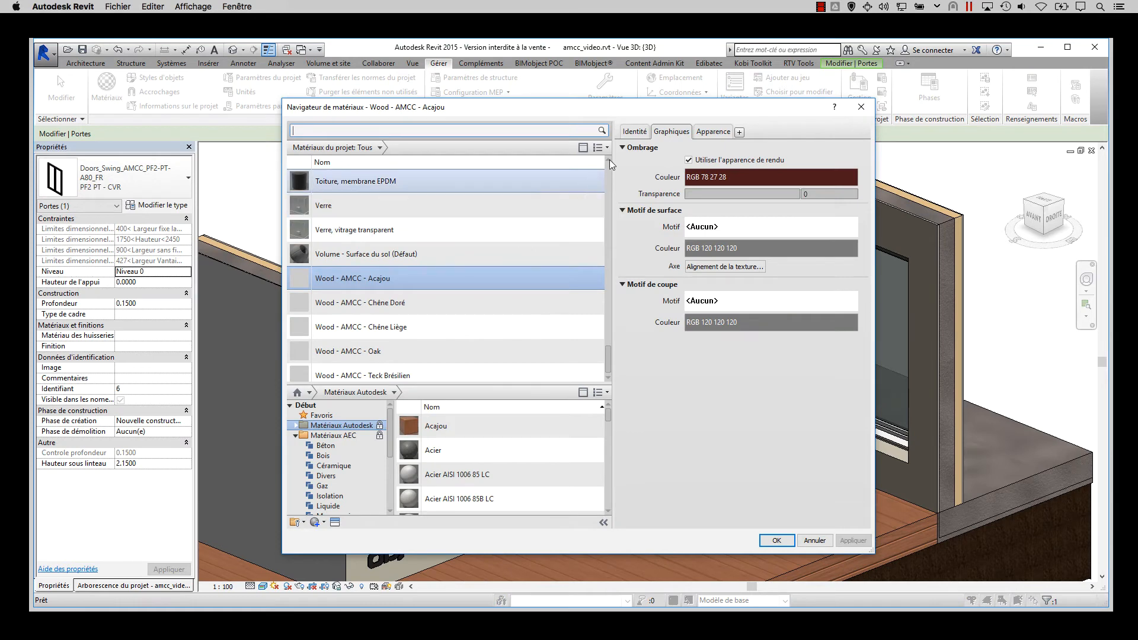
left_click(295, 435)
left_click(320, 446)
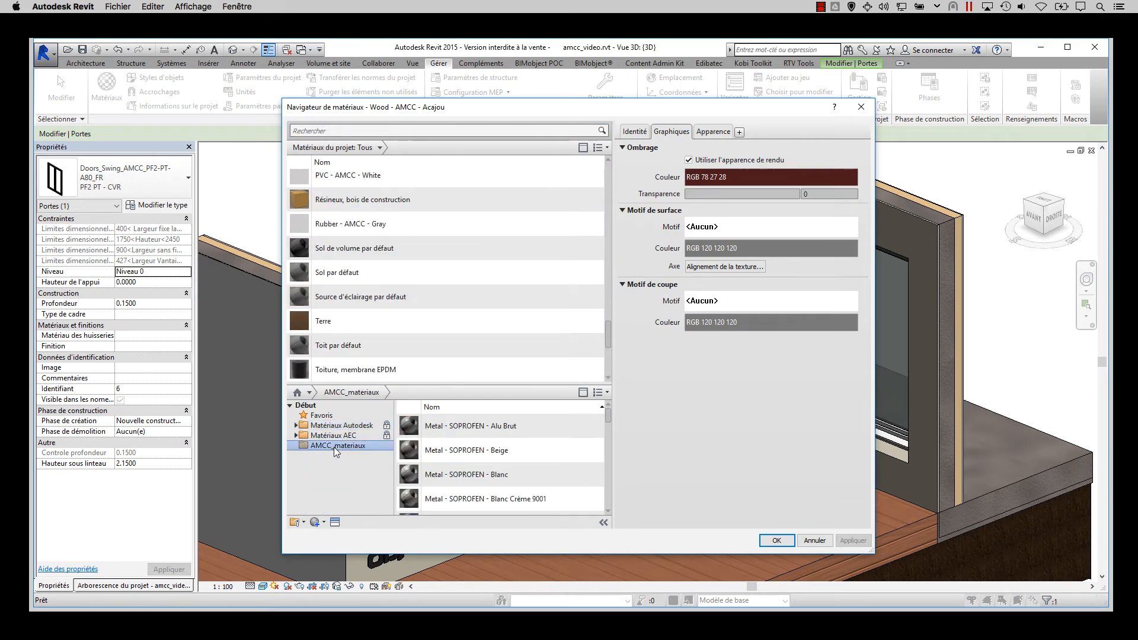
- Load SOPROFEN metal materials from the AMCC_materiaux library into the project, including Bleu 5024 and Rouge 3004
scroll(475, 304, "up", 4)
scroll(472, 287, "up", 5)
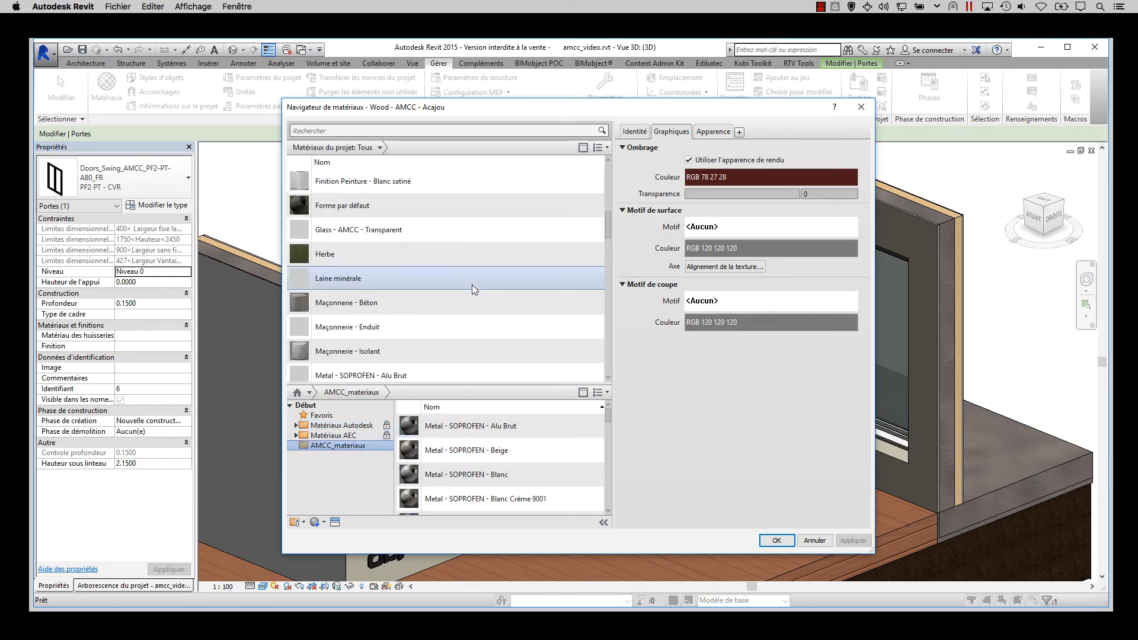
scroll(534, 443, "down", 2)
scroll(533, 449, "up", 3)
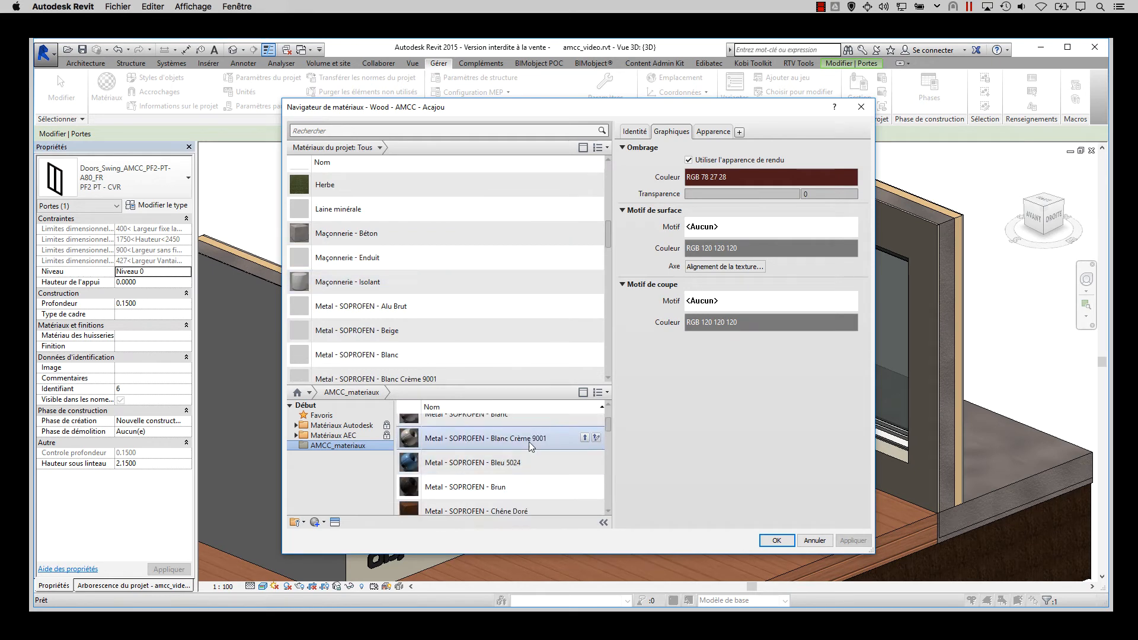
left_click(584, 450)
left_click(508, 348)
scroll(513, 468, "down", 3)
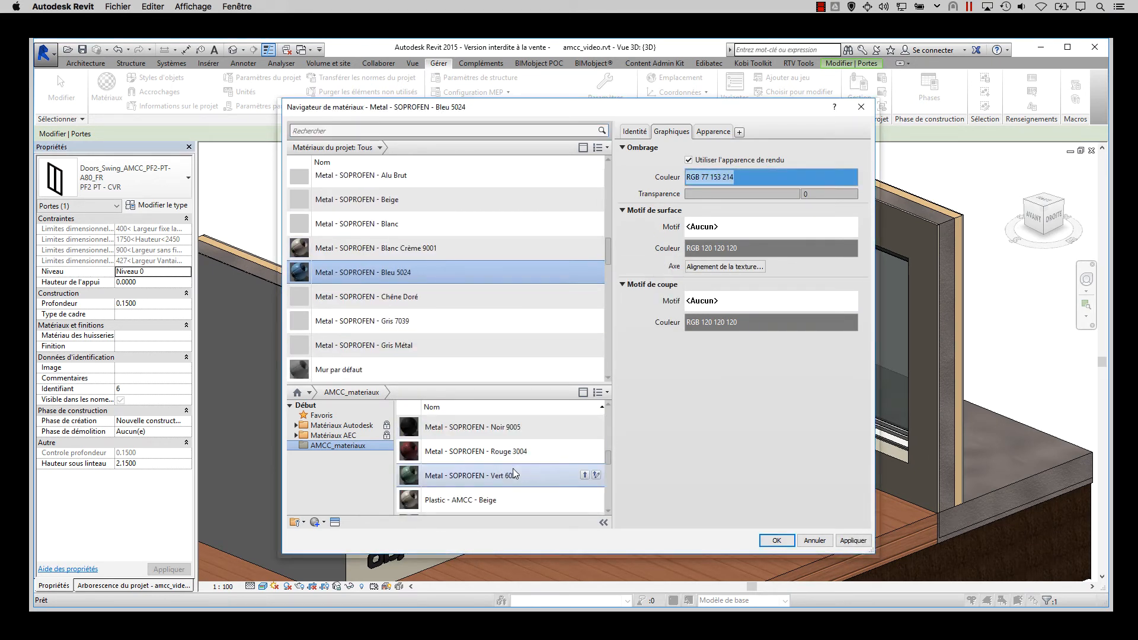
double_click(512, 452)
double_click(511, 476)
- Load AMCC plastic materials from the library into the project, including Gris Anthracite, Cuivre Rouge and Savane
scroll(495, 454, "down", 3)
double_click(495, 454)
double_click(494, 476)
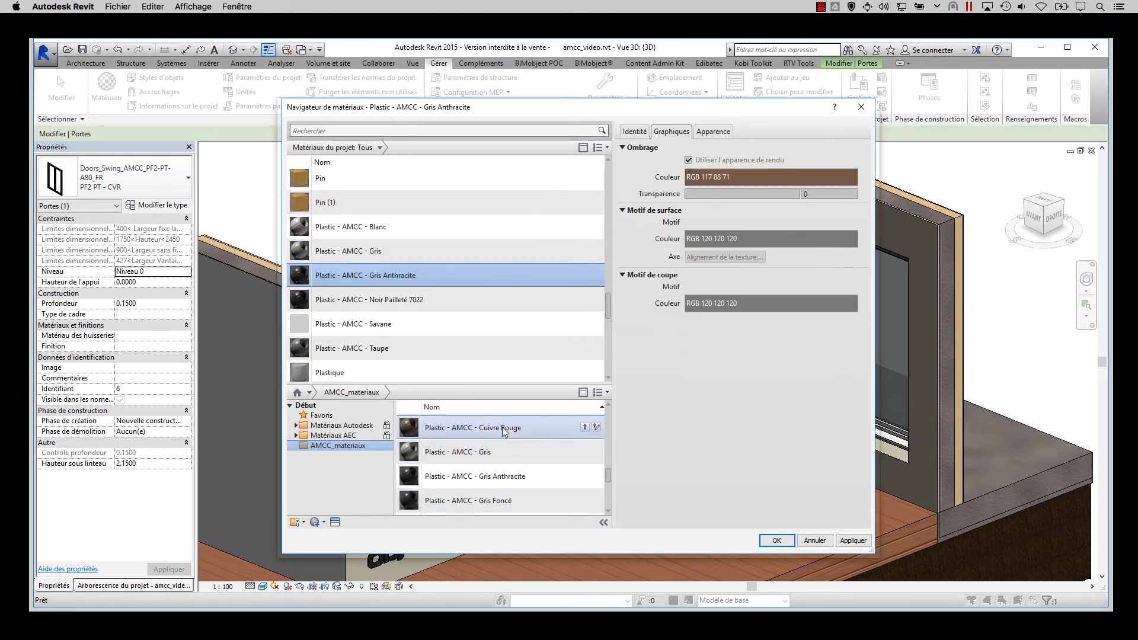
double_click(495, 428)
scroll(505, 459, "down", 2)
double_click(505, 463)
- Load the Wood - AMCC - Chêne Liège and Wood - AMCC - Acajou materials from the library into the project
scroll(509, 475, "down", 5)
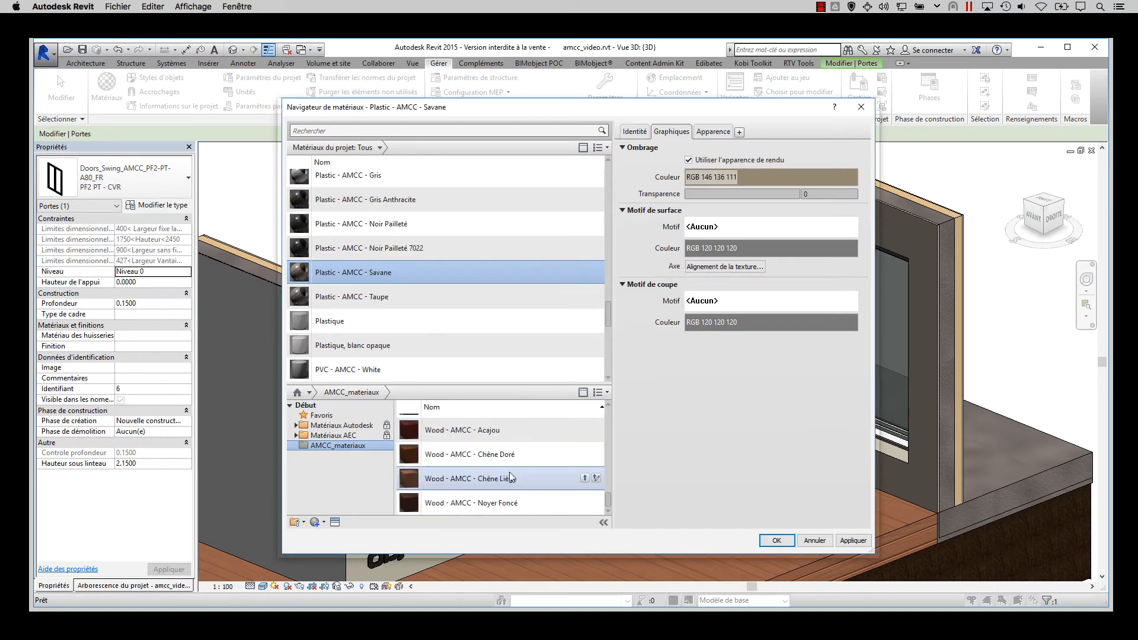
double_click(509, 475)
left_click(501, 349)
double_click(492, 431)
left_click(498, 349)
- Show the identity data of Wood - AMCC - Chêne Doré, widen the material browser, and check Wood - AMCC - Oak
left_click(366, 298)
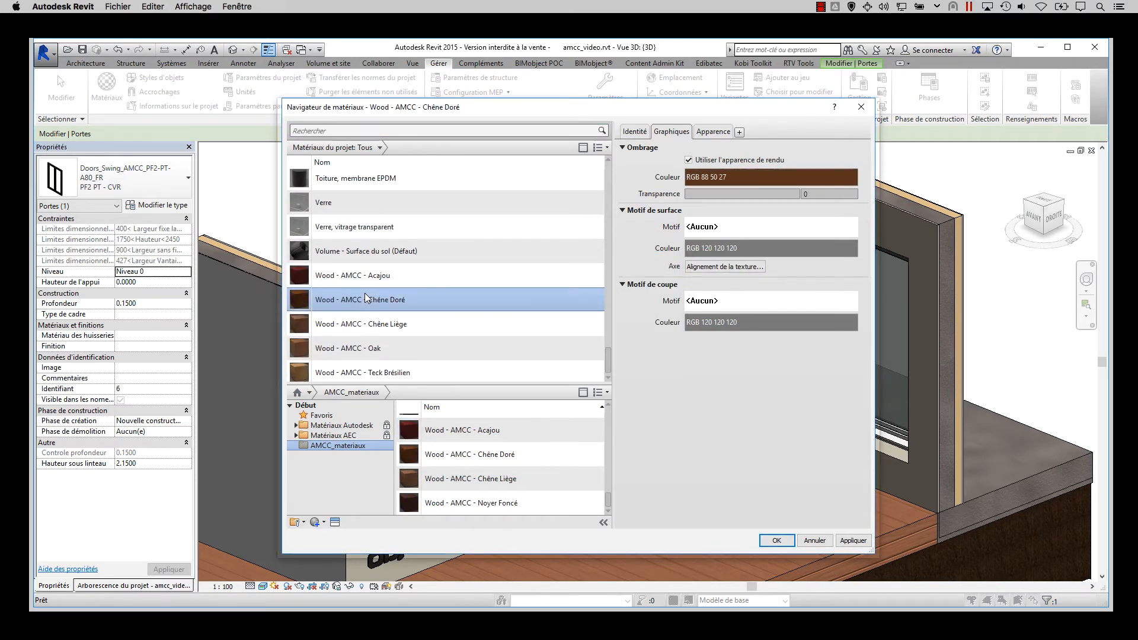
left_click(634, 132)
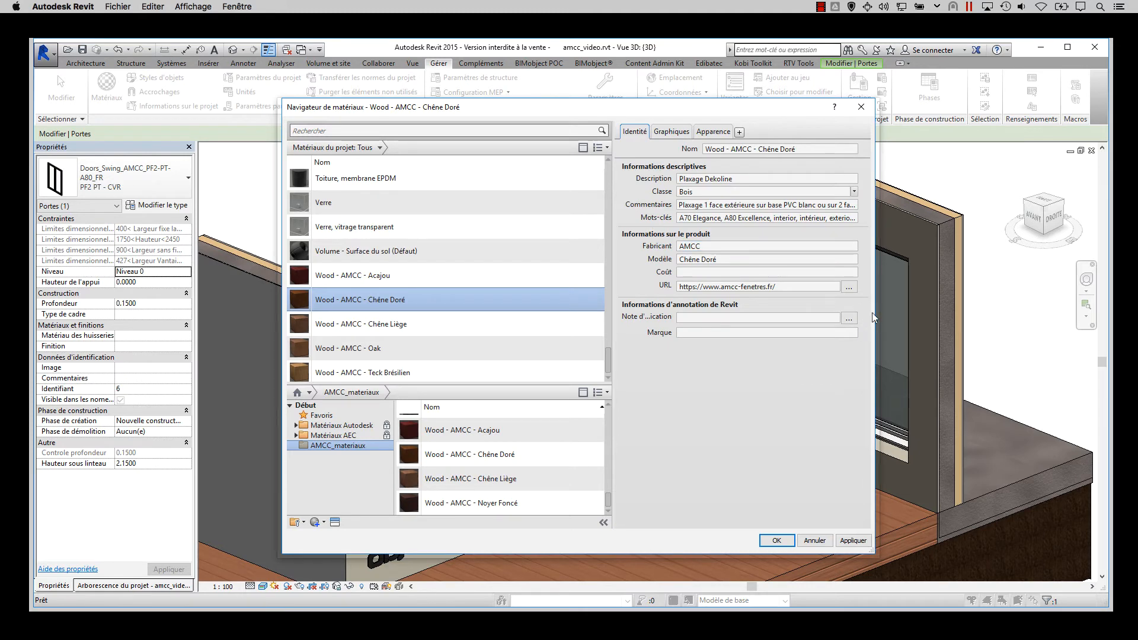
left_click_drag(873, 317, 942, 317)
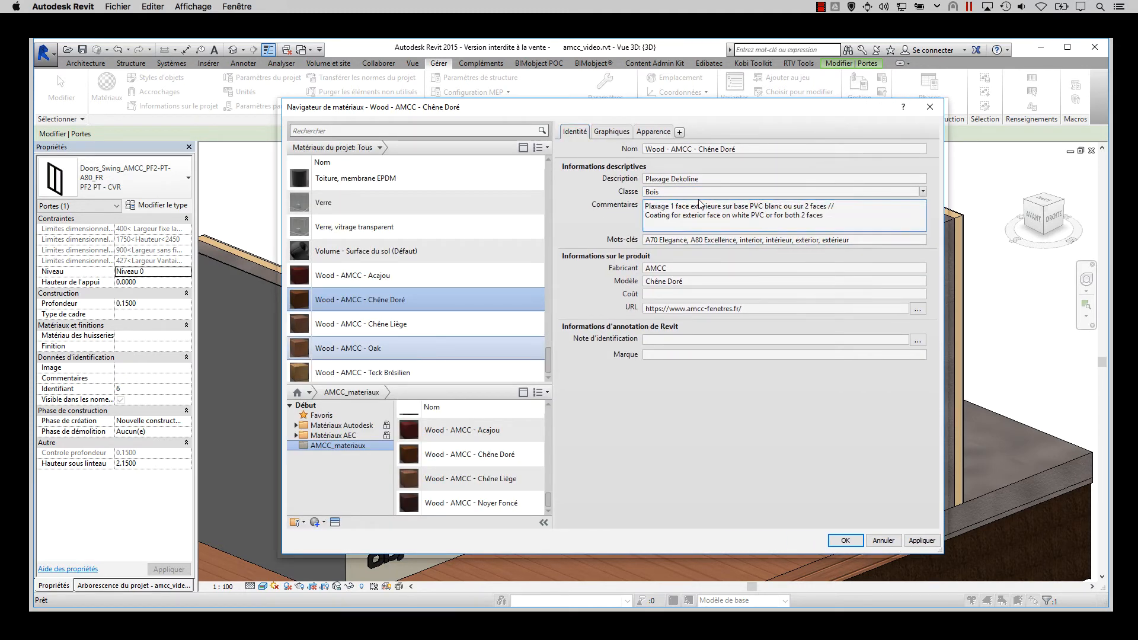
left_click(379, 350)
scroll(429, 285, "up", 3)
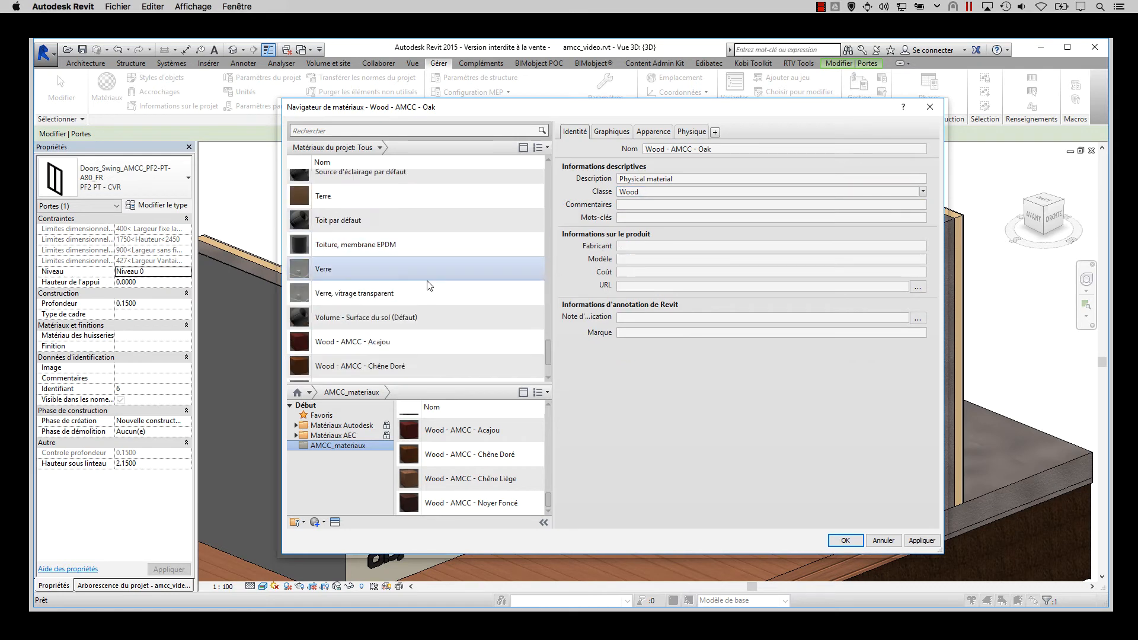
- Review the identity data of the AMCC materials Acajou, Savane and Cuivre Rouge, and accept the material browser changes
left_click(422, 342)
scroll(428, 276, "up", 5)
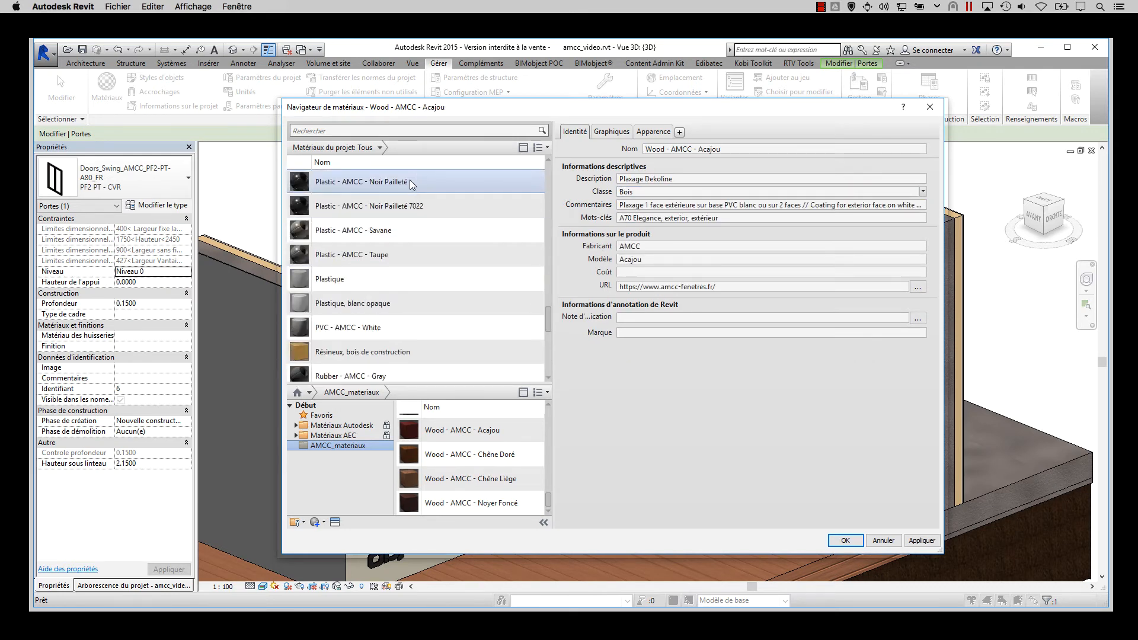
scroll(412, 208, "up", 3)
left_click(417, 301)
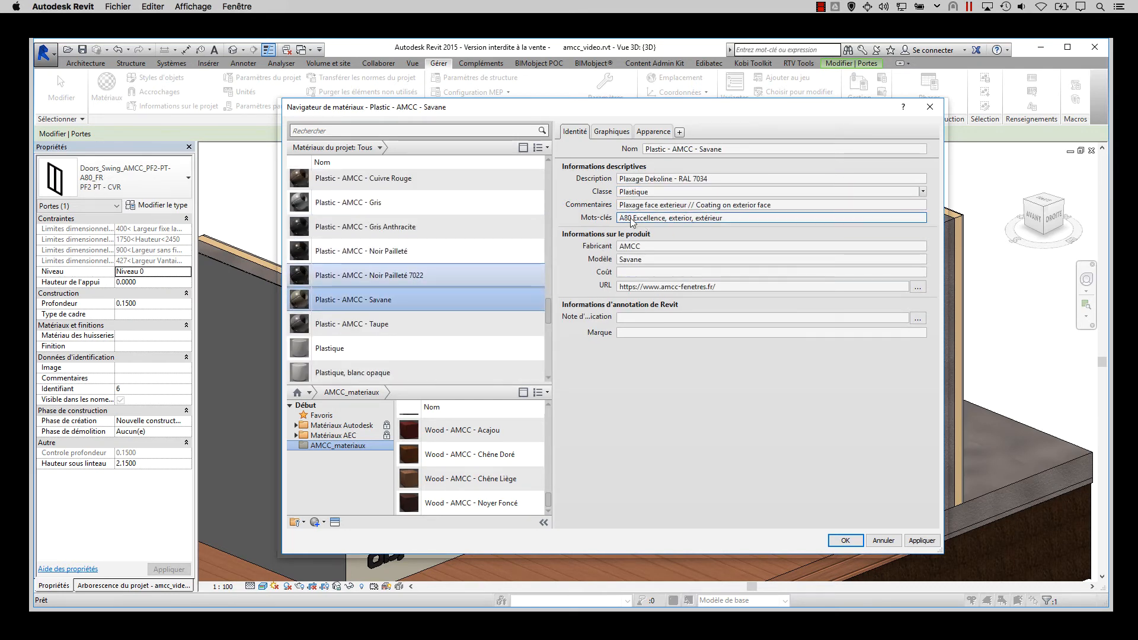
scroll(399, 252, "up", 6)
left_click(403, 317)
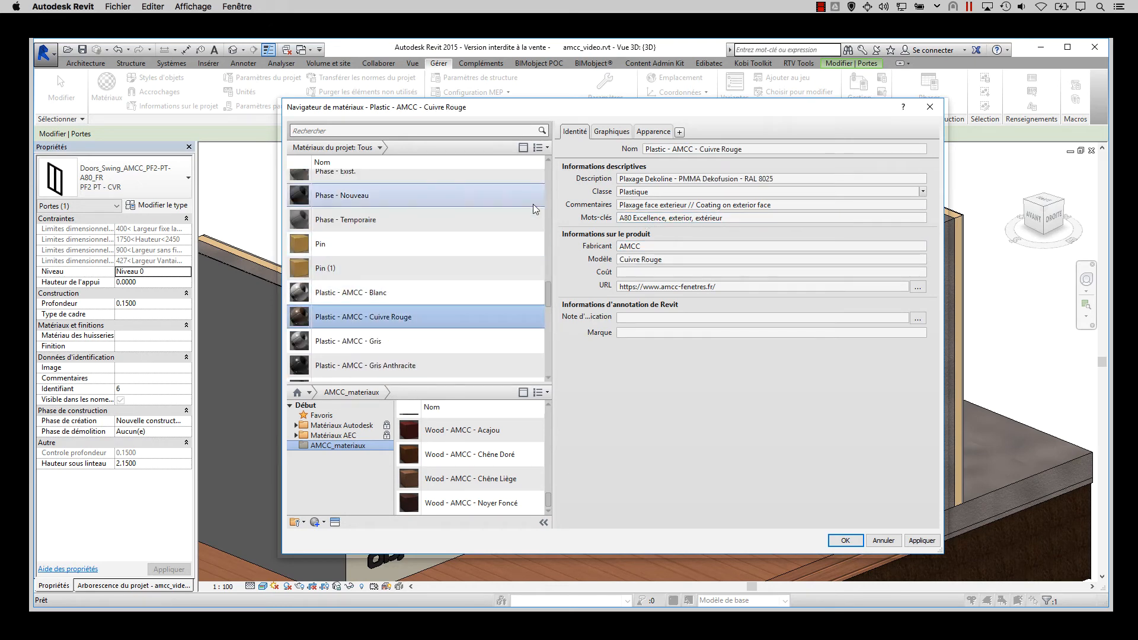
left_click(842, 541)
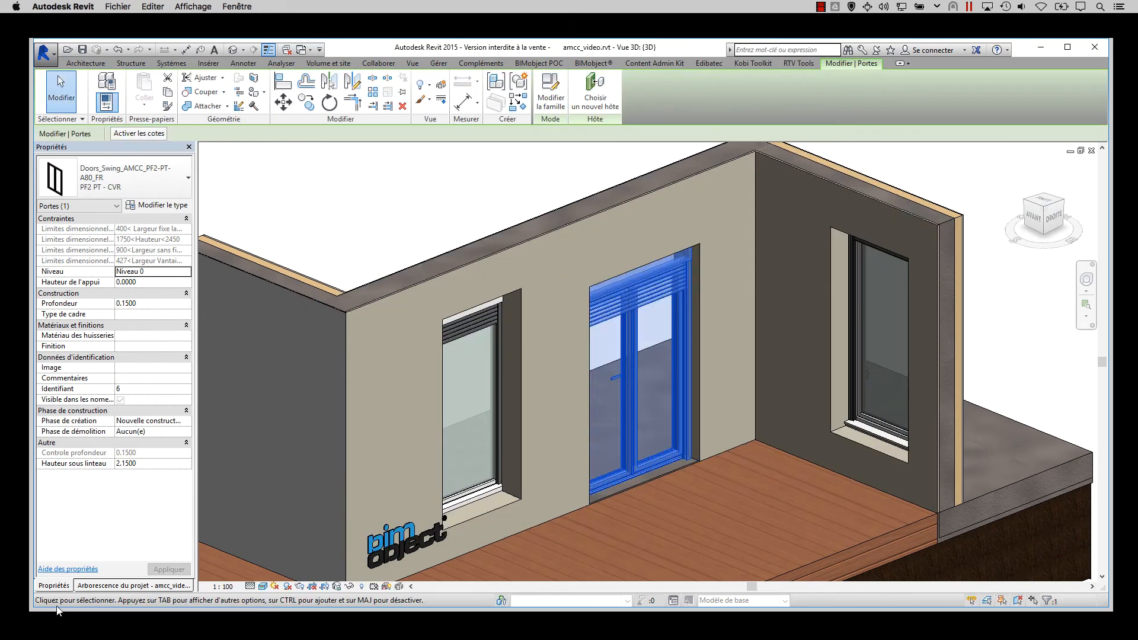
- Open the type properties of the OF1 PN - CVR-DL hinged window from the Niveau 0 floor plan
left_click(133, 586)
double_click(91, 172)
scroll(616, 252, "up", 3)
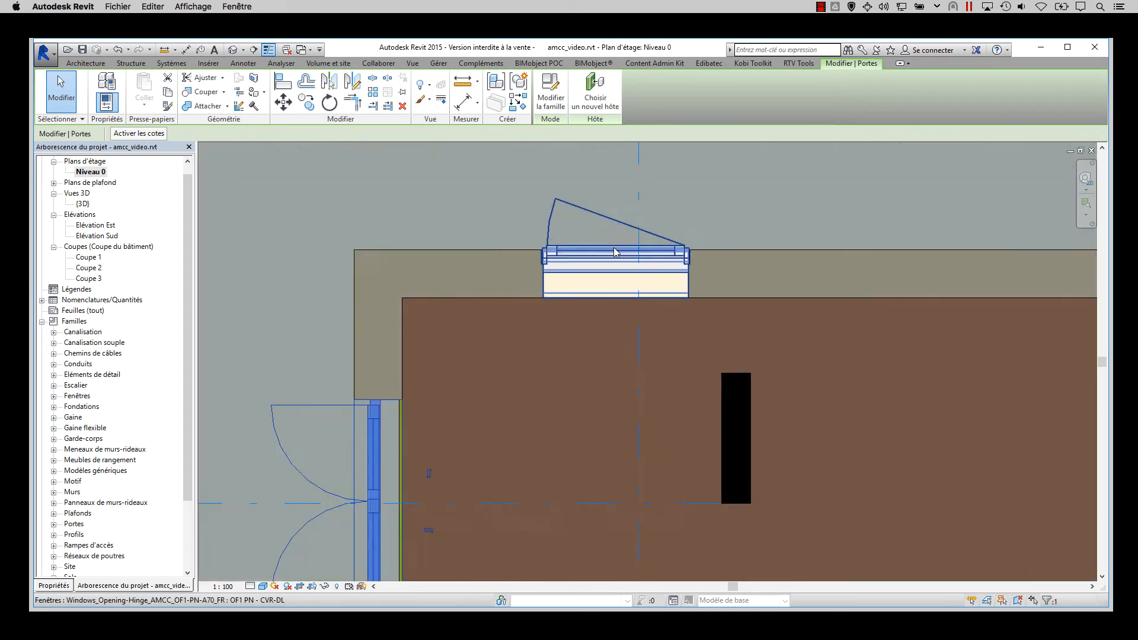
scroll(615, 252, "up", 1)
left_click(614, 252)
left_click(106, 102)
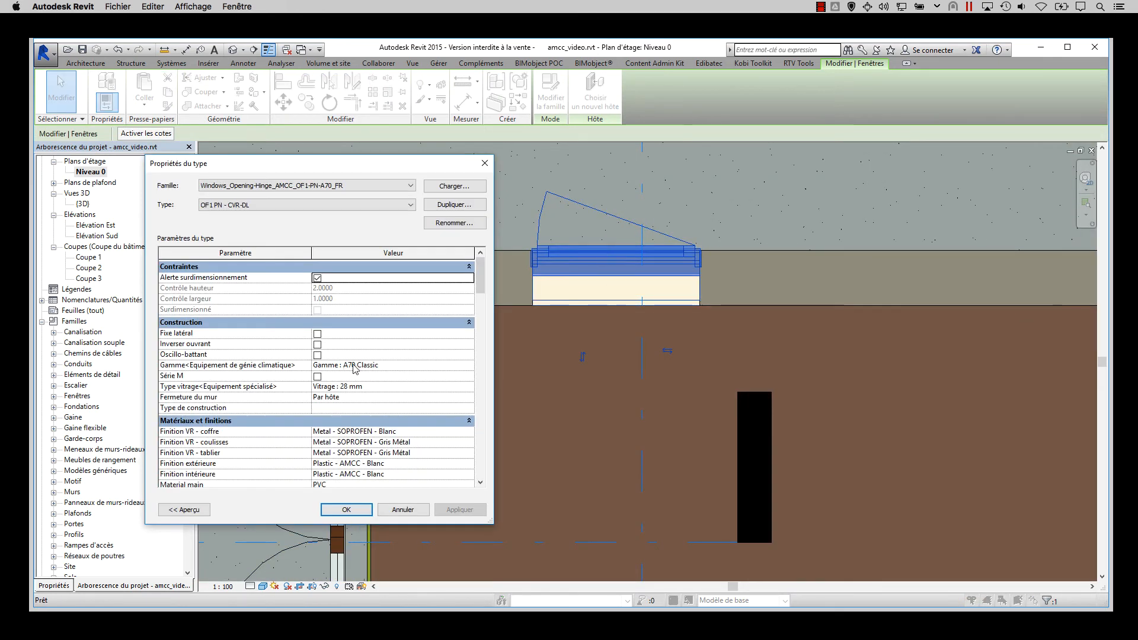
scroll(476, 458, "down", 1)
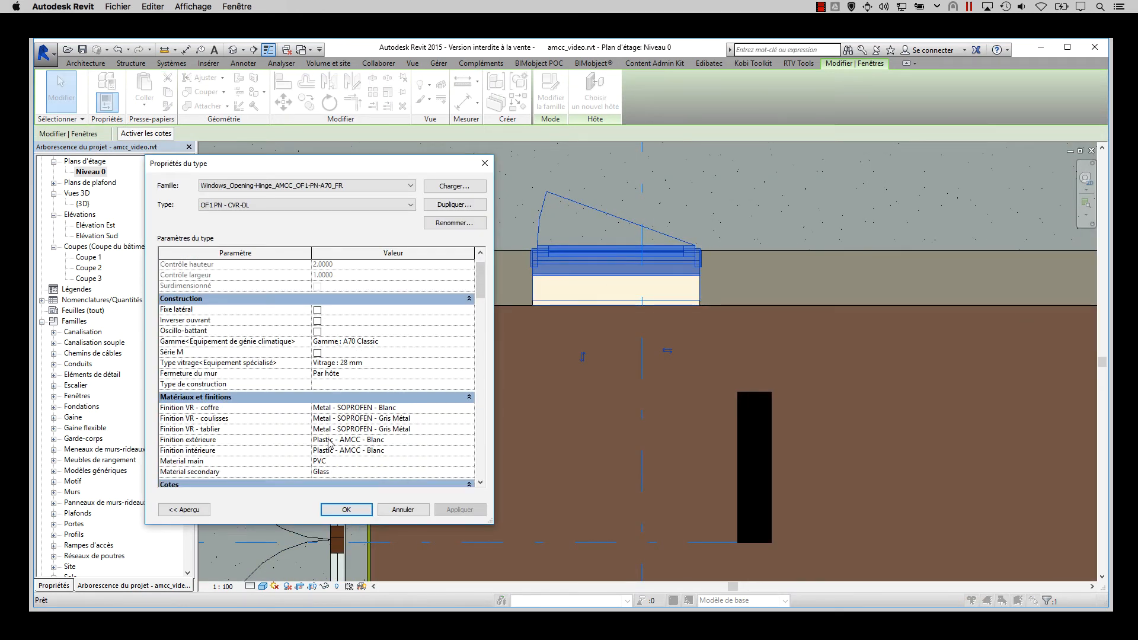
- Search the materials for "a70 classi", review Plastic - AMCC - Gris's identity data, and assign it to the window's exterior and interior finishes
left_click(469, 440)
left_click(391, 130)
type("a")
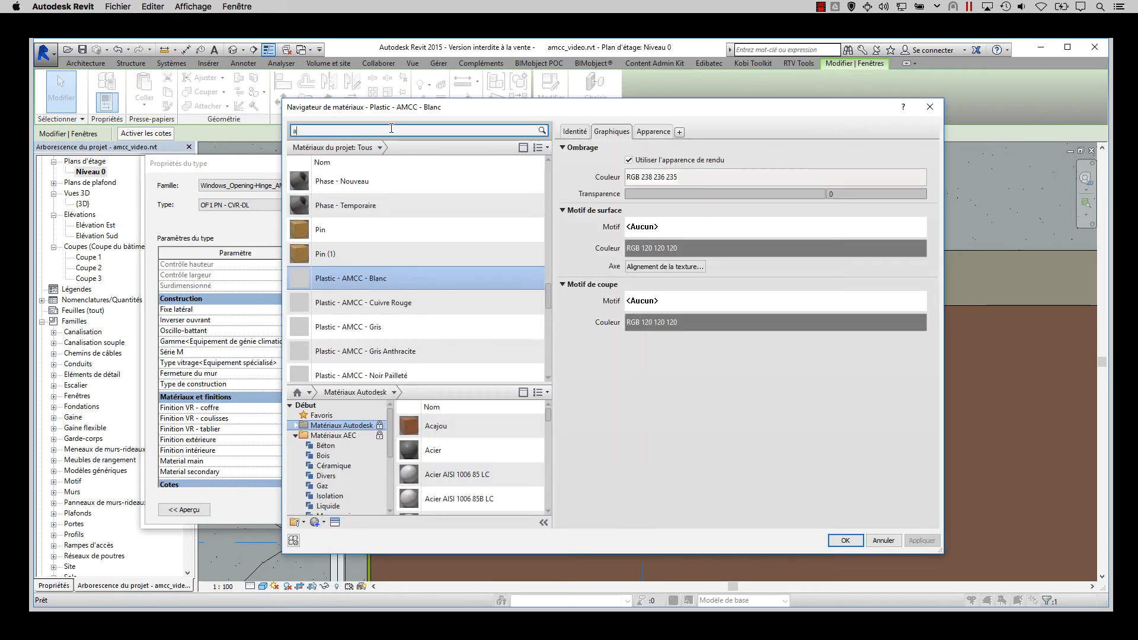
type("70 classi")
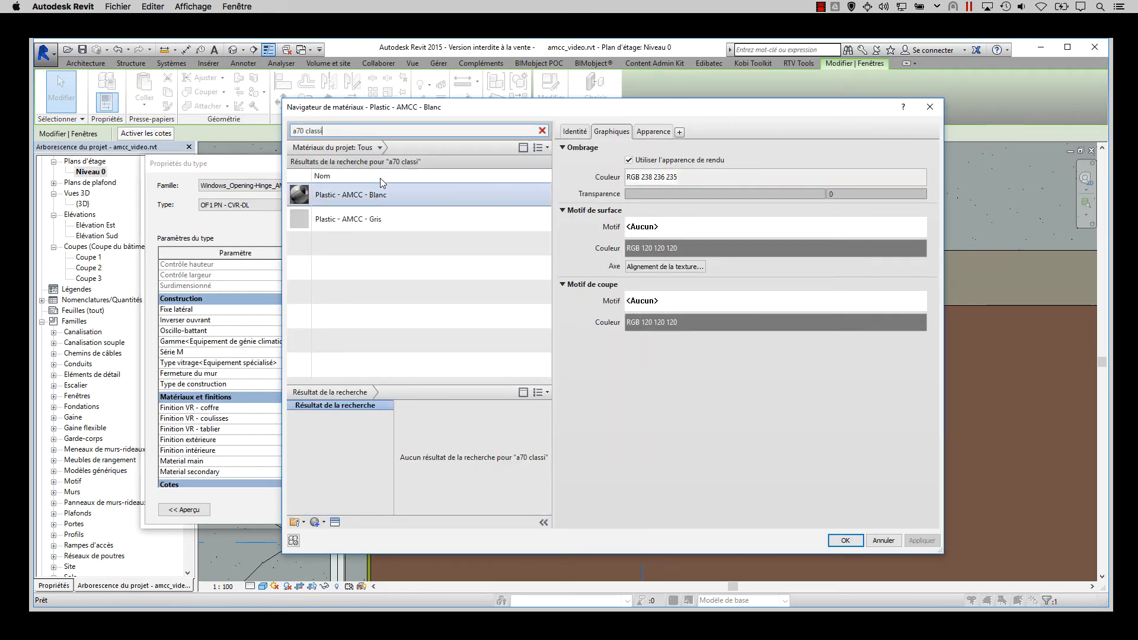
left_click(382, 218)
left_click(587, 134)
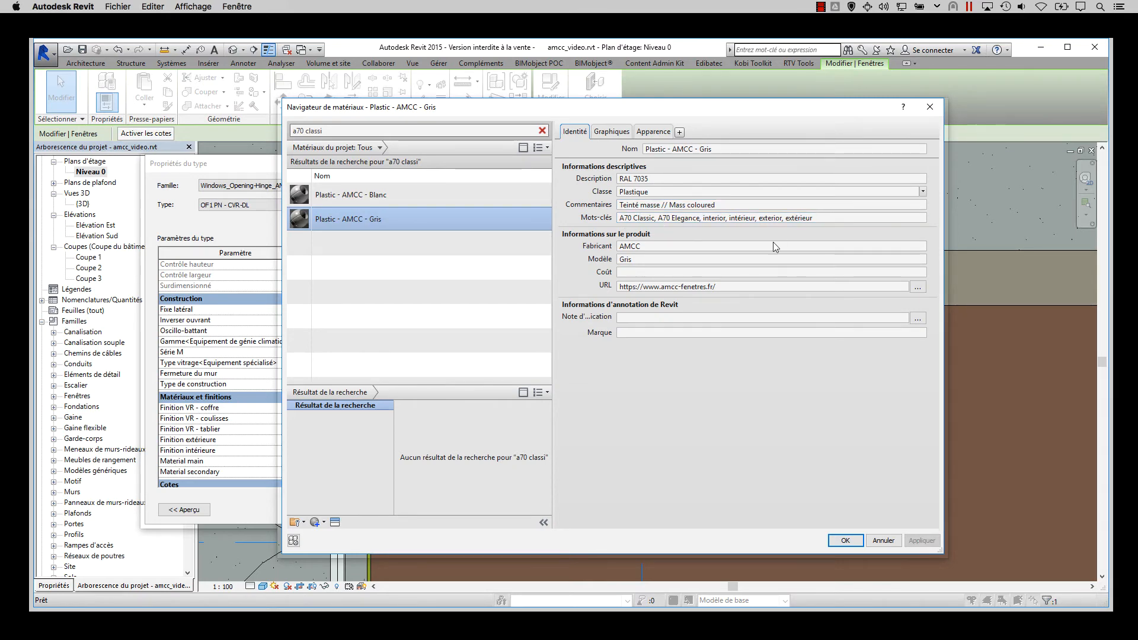
left_click(846, 540)
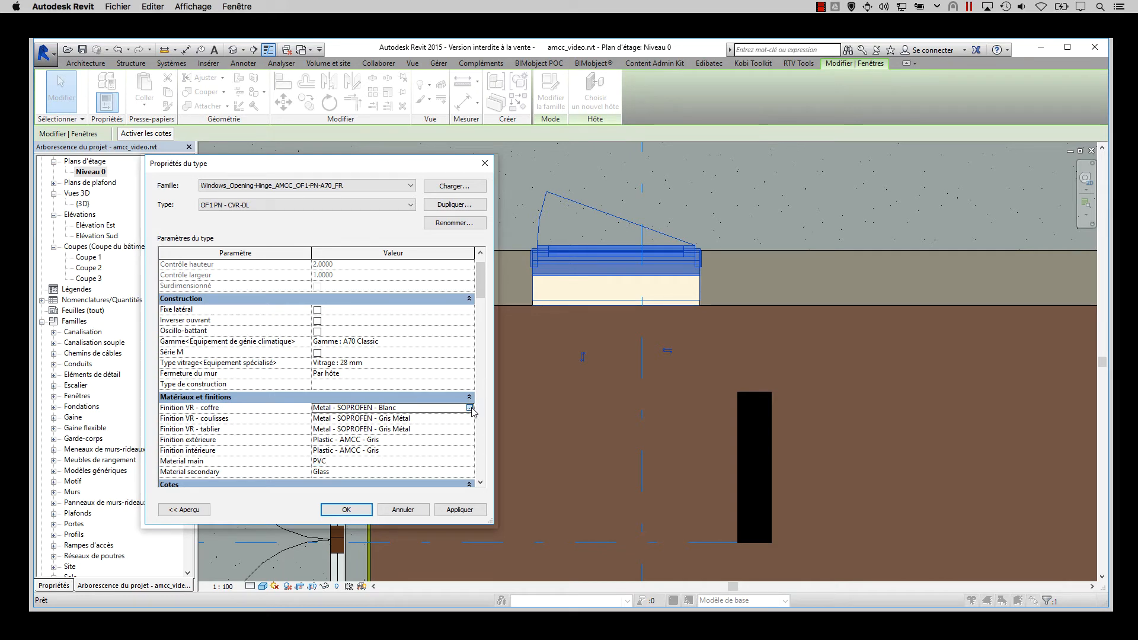
- Search the materials for "coffre" and set the shutter box finish to Metal - SOPROFEN - Chêne Doré
left_click(469, 408)
left_click(408, 127)
type("coffr")
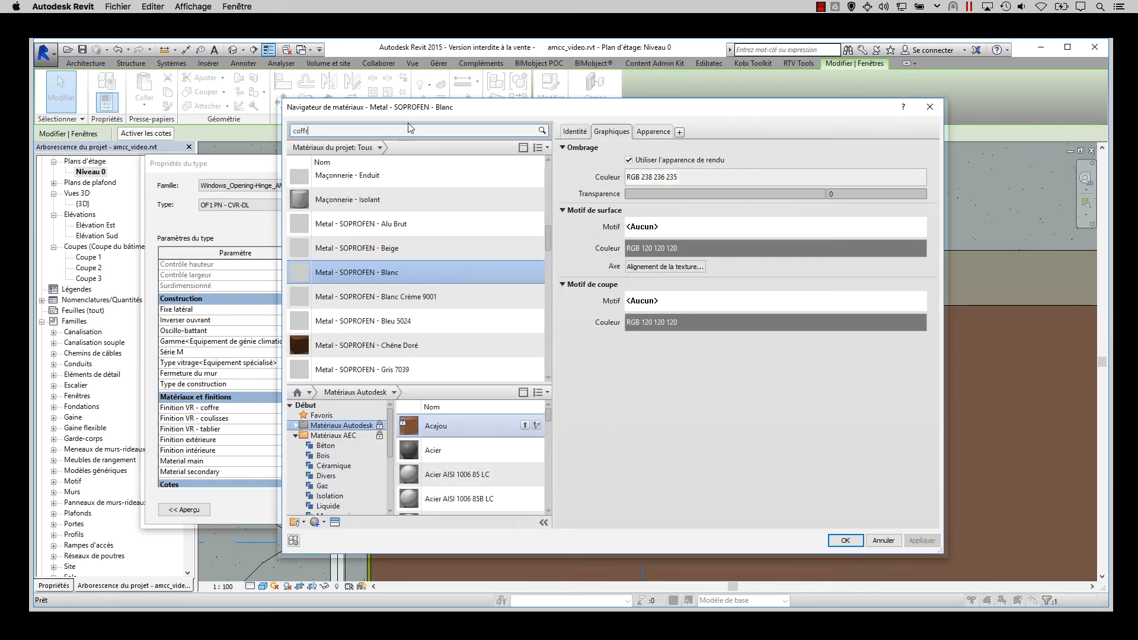
type("e")
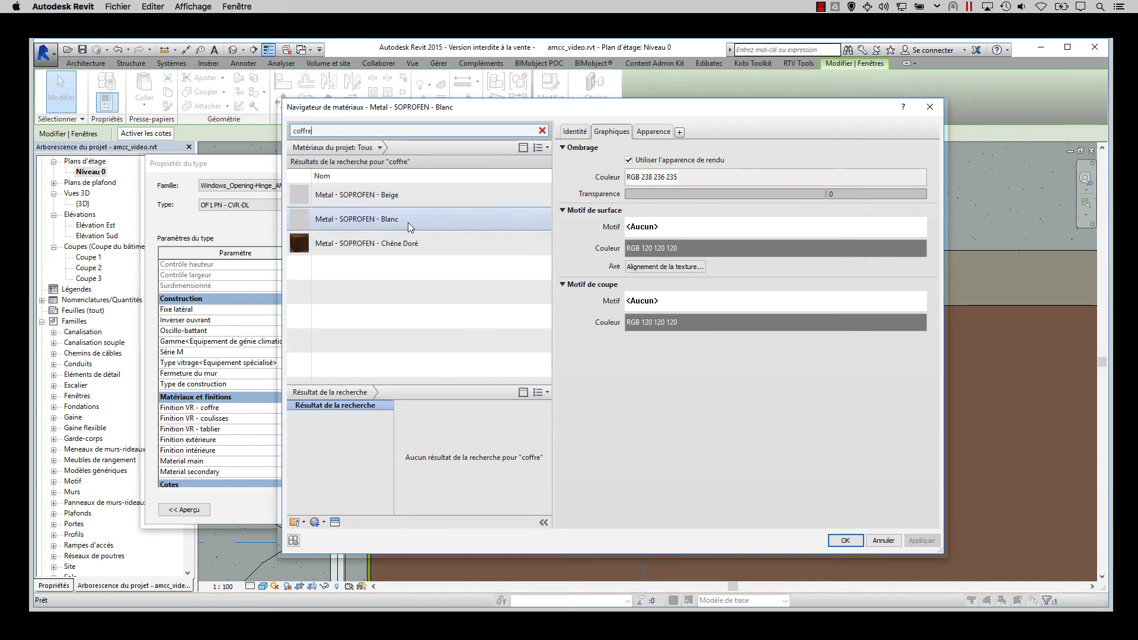
double_click(409, 244)
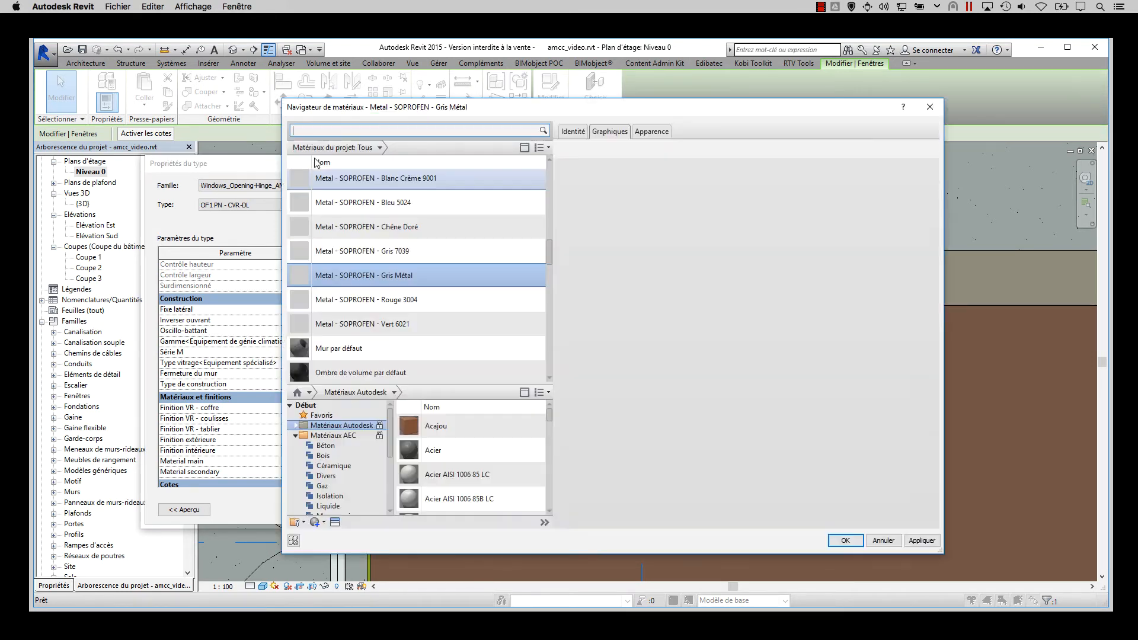
- Set the shutter guide finish to Metal - SOPROFEN - Alu Brut and the shutter curtain finish to Metal - SOPROFEN - Bleu 5024, and accept the type changes
left_click(350, 129)
type("coulisse")
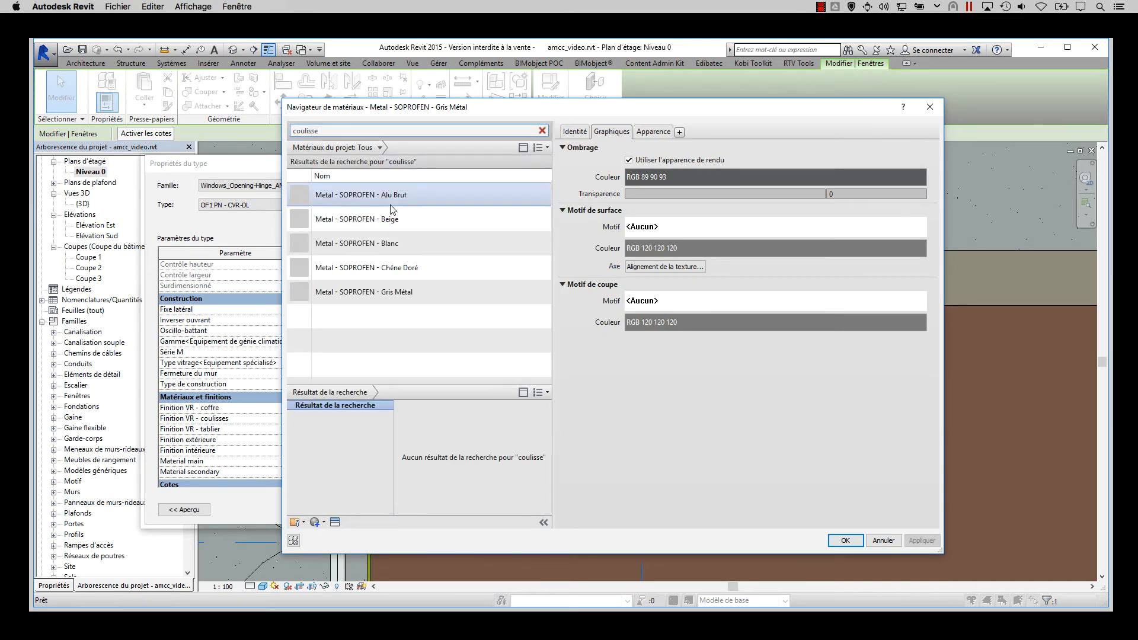
double_click(418, 203)
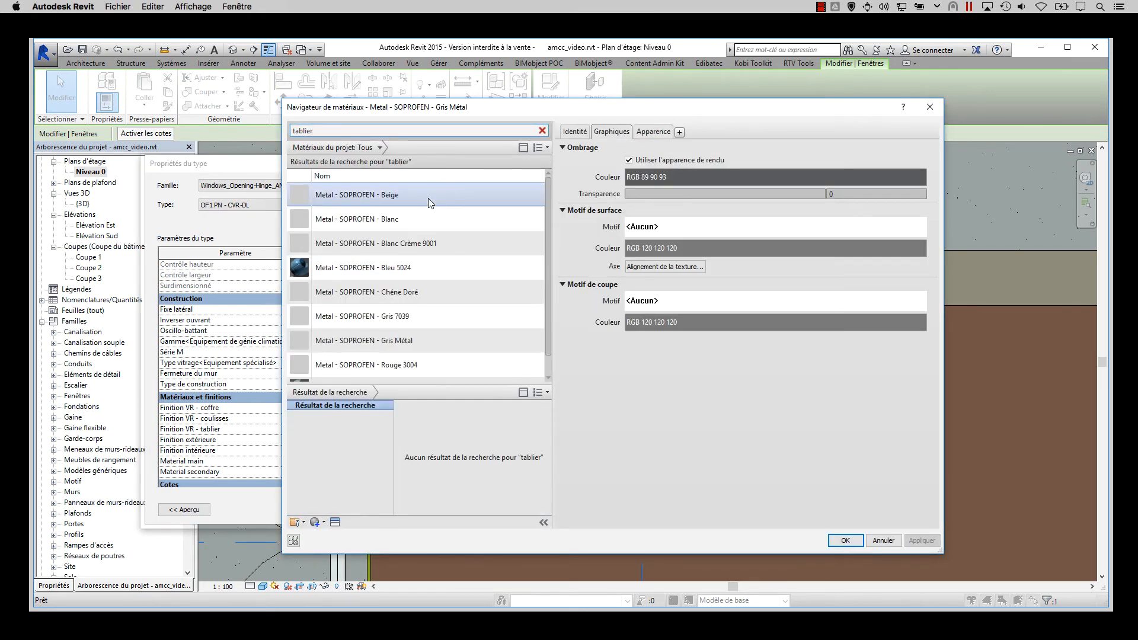
left_click(432, 348)
double_click(421, 269)
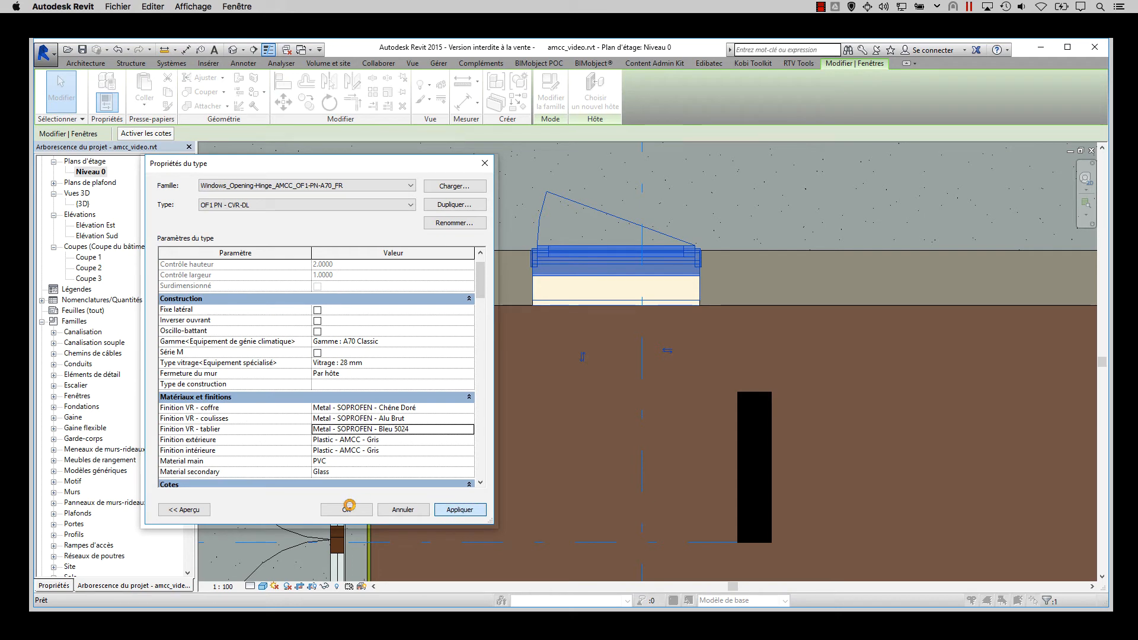
left_click(349, 509)
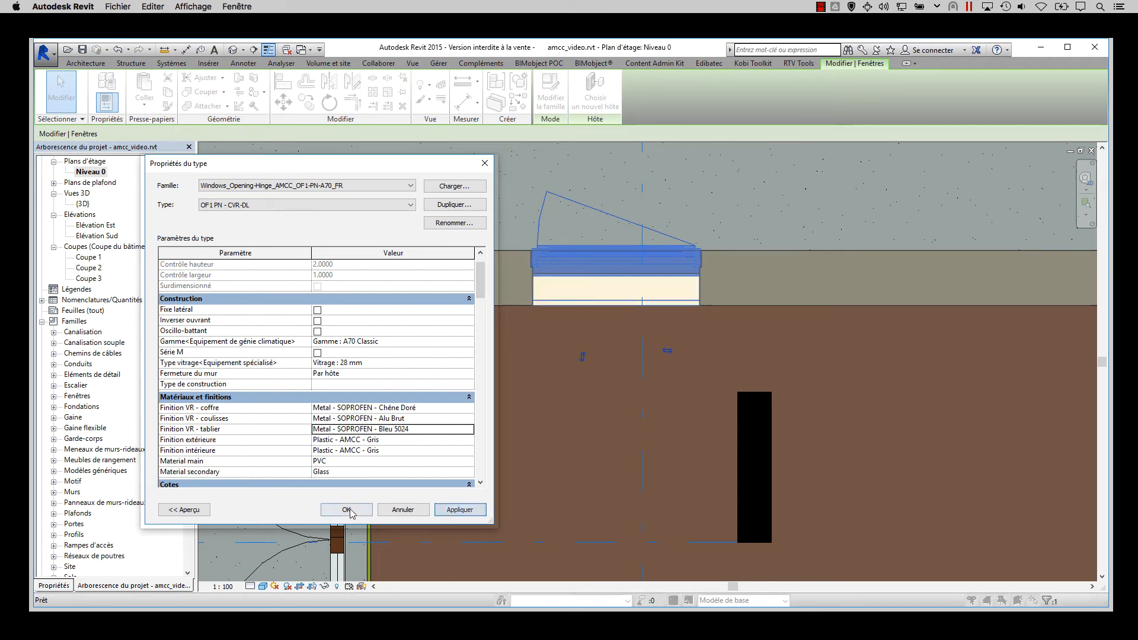
- Inspect the hinged window's finishes from different angles in the 3D view
key("ctrl+Tab")
middle_click_drag(858, 334, 653, 326, "shift")
scroll(913, 279, "up", 3)
left_click(912, 220)
key("Escape")
middle_click_drag(774, 322, 910, 348, "shift")
left_click(603, 325)
- Raise the Niveau 0 plan's detail level and open the type properties of the PF2 PT - CVR double door
key("ctrl+Tab")
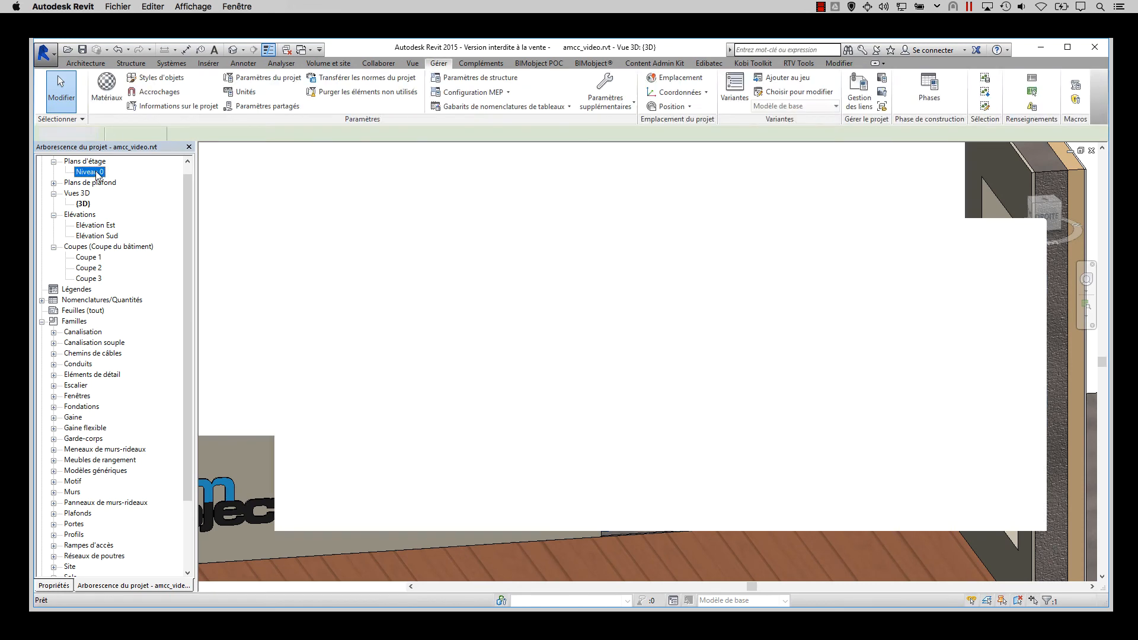
middle_click_drag(406, 399, 612, 210)
left_click(543, 358)
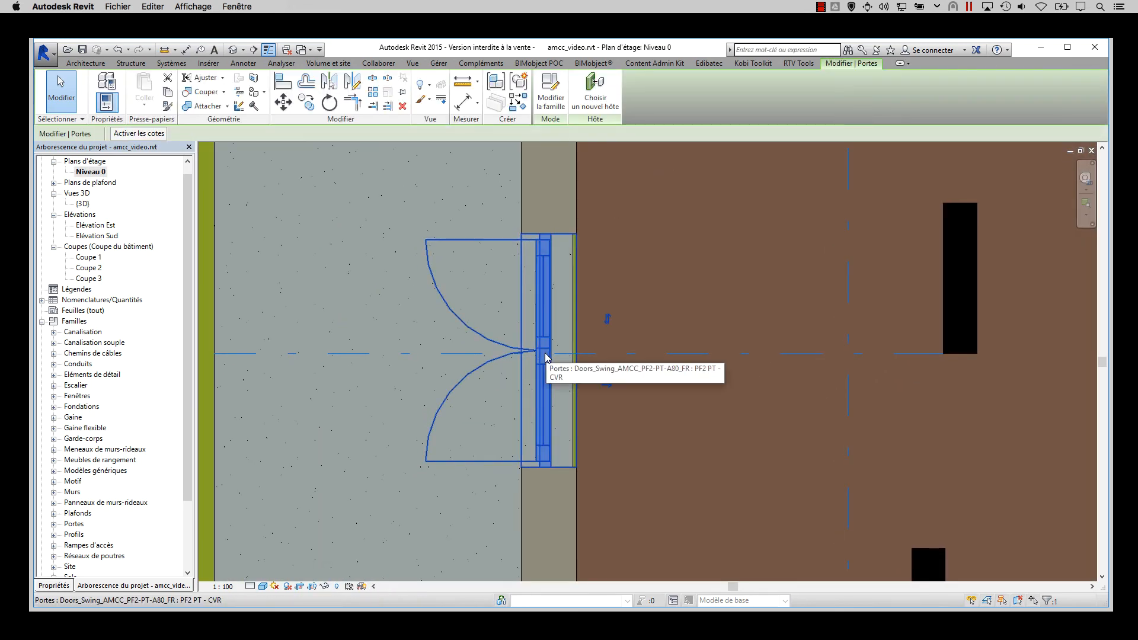
left_click(250, 586)
left_click(262, 574)
scroll(543, 341, "up", 2)
left_click(107, 81)
scroll(401, 414, "down", 1)
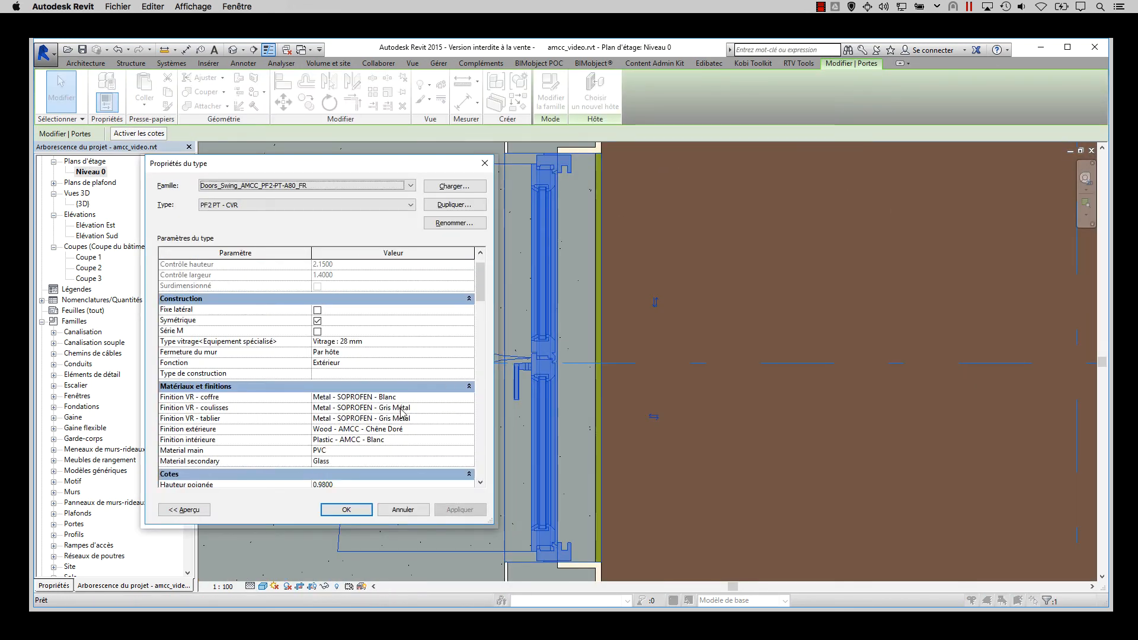
- Search the materials for "a80 exterieur" and set the door's exterior finish to Plastic - AMCC - Cuivre Rouge
left_click(470, 429)
left_click(409, 130)
type("a80")
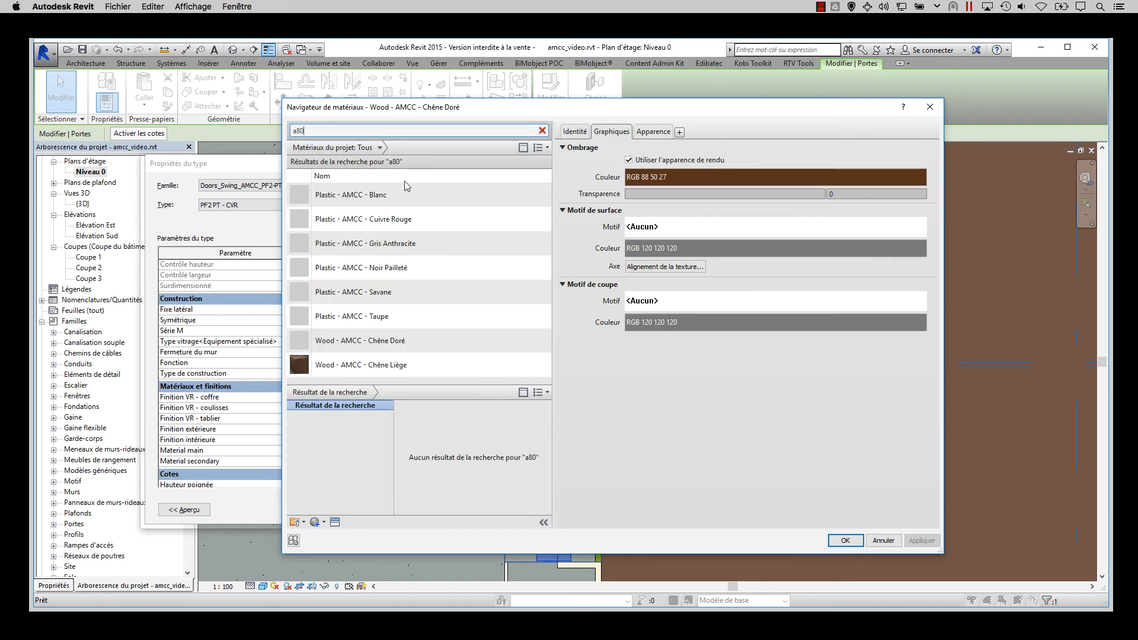
left_click(409, 267)
key("Down")
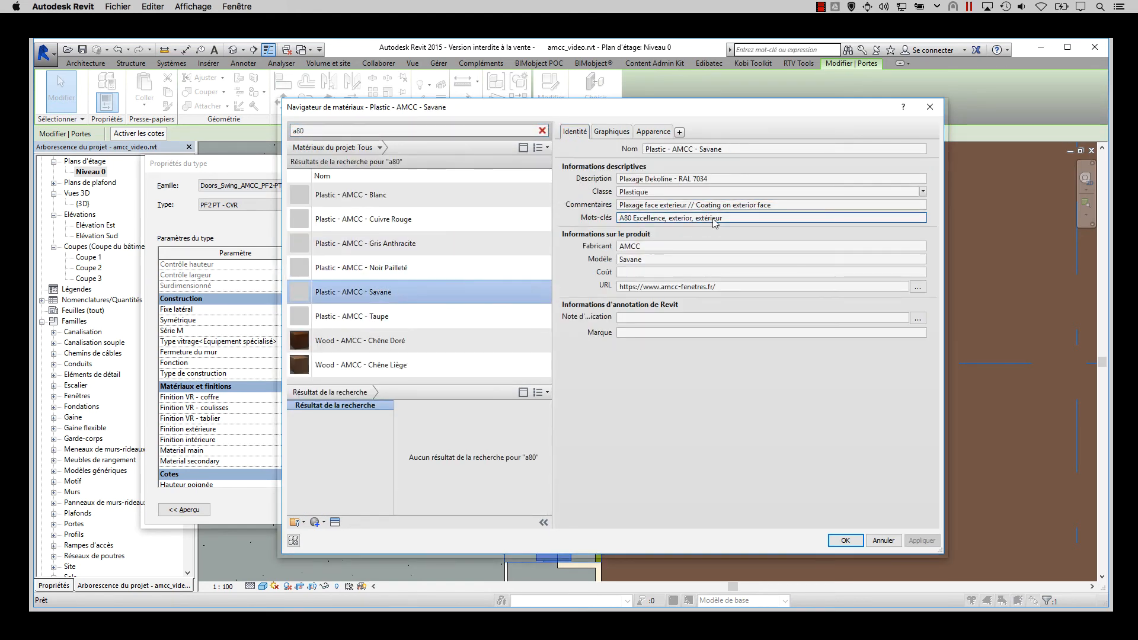
type("exterieur")
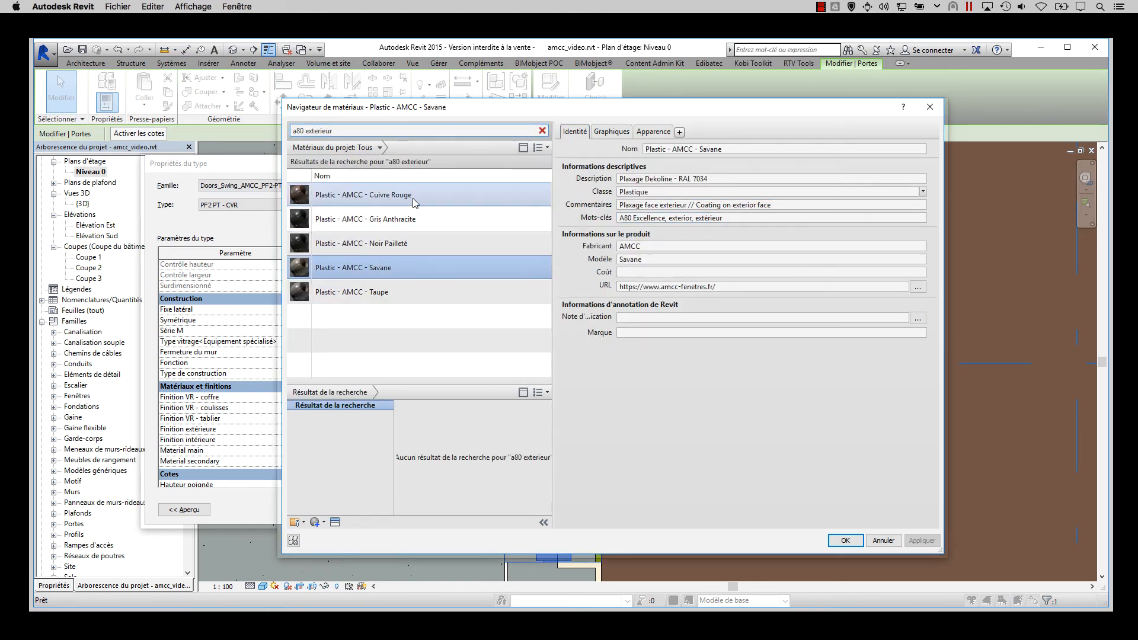
double_click(413, 198)
- Search the materials for "a80 interieur" and choose Plastic - AMCC - Blanc as the door's interior finish
left_click(470, 440)
type("a80 inté")
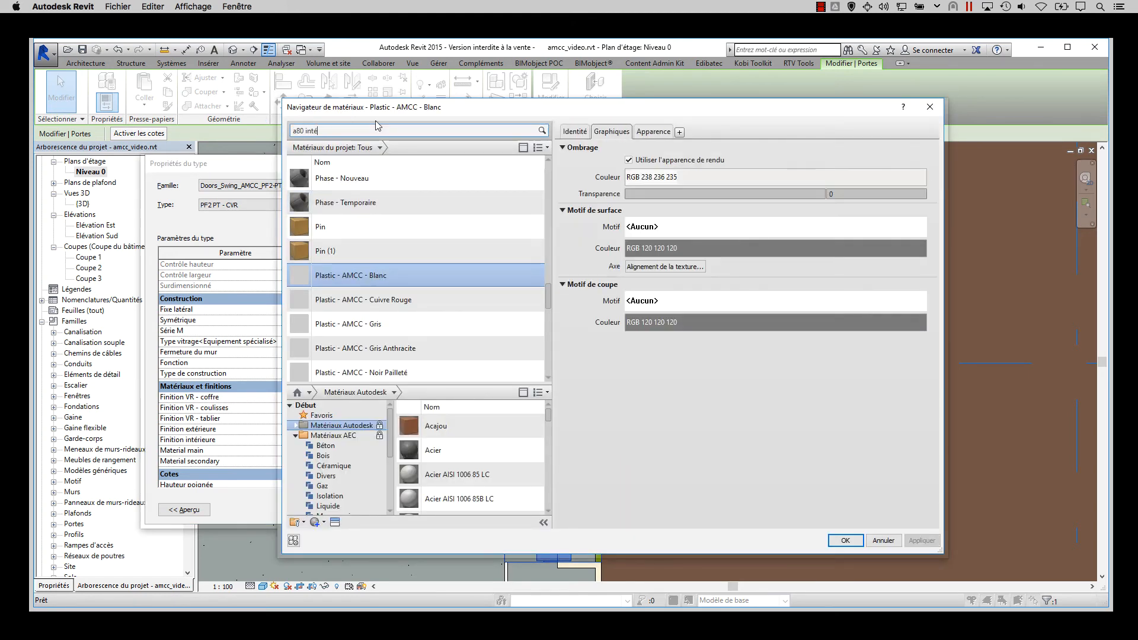
type("rieur")
double_click(394, 196)
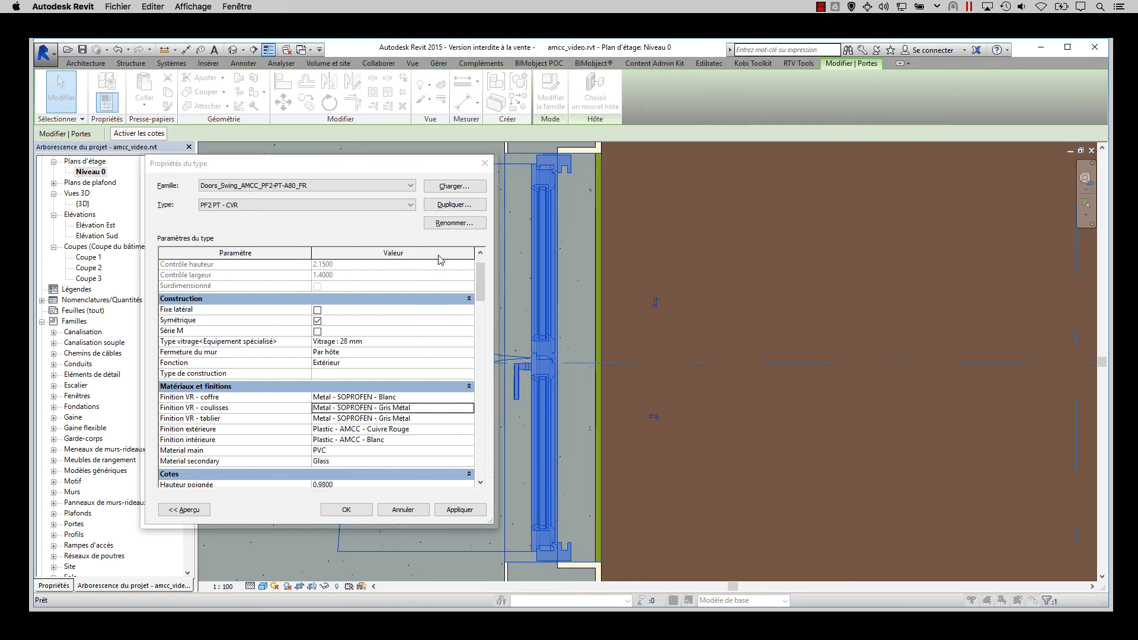
- Set the door's shutter guide and shutter box finishes to Metal - SOPROFEN - Beige
left_click(384, 128)
type("coulisse")
double_click(412, 221)
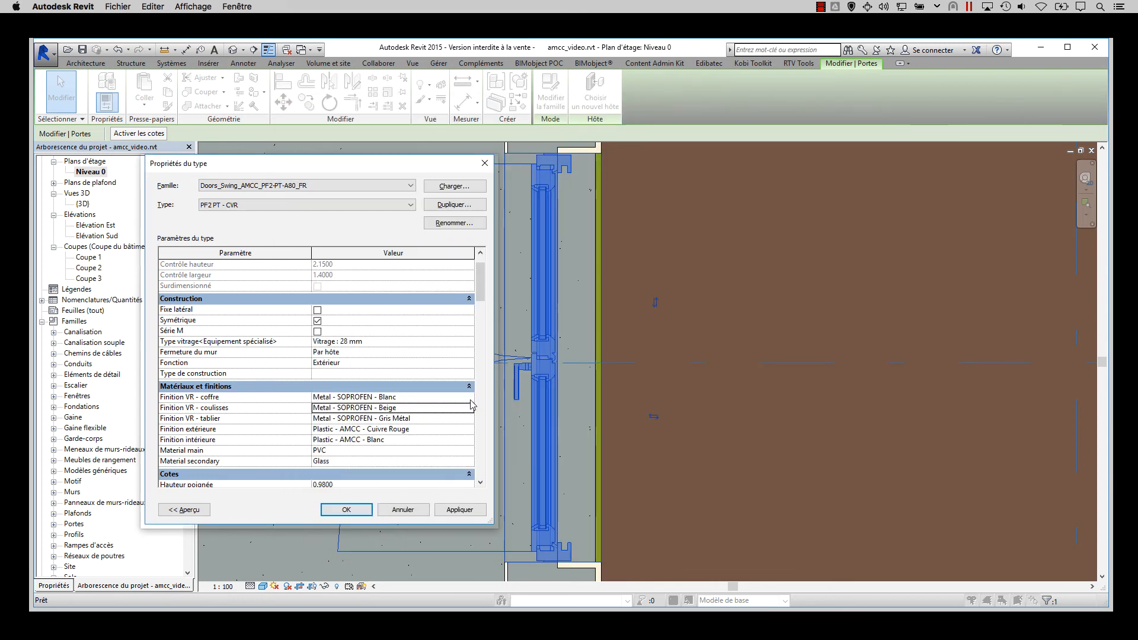
left_click(469, 397)
left_click(392, 128)
type("coffre")
double_click(408, 194)
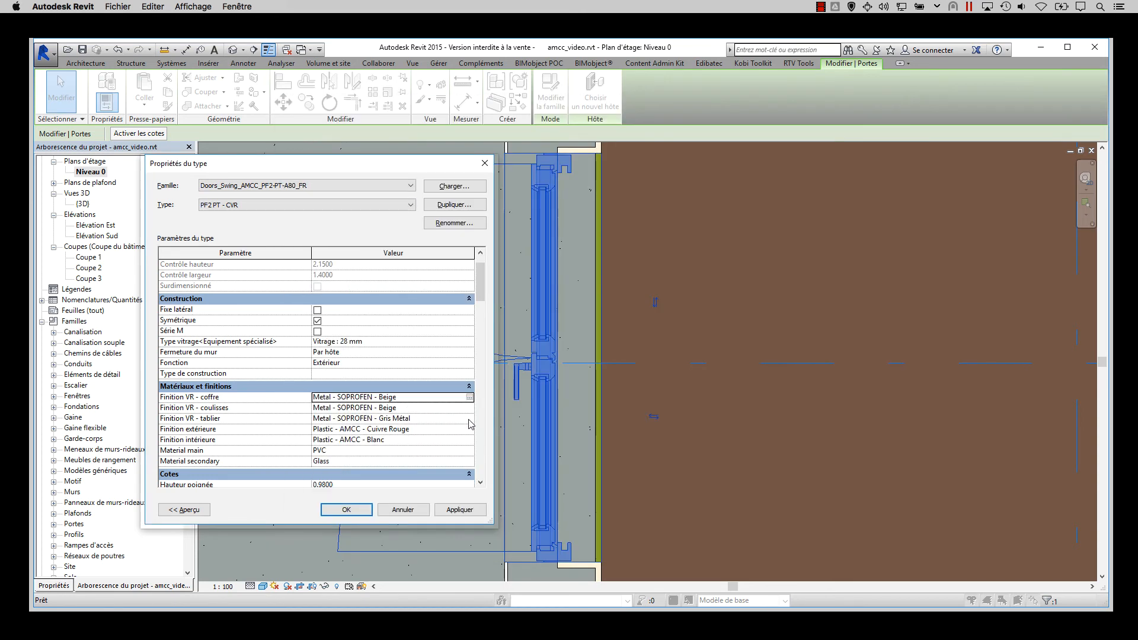
- Set the door's shutter curtain finish to Metal - SOPROFEN - Rouge 3004 and accept the type changes
left_click(470, 419)
left_click(379, 131)
type("tablier")
double_click(418, 339)
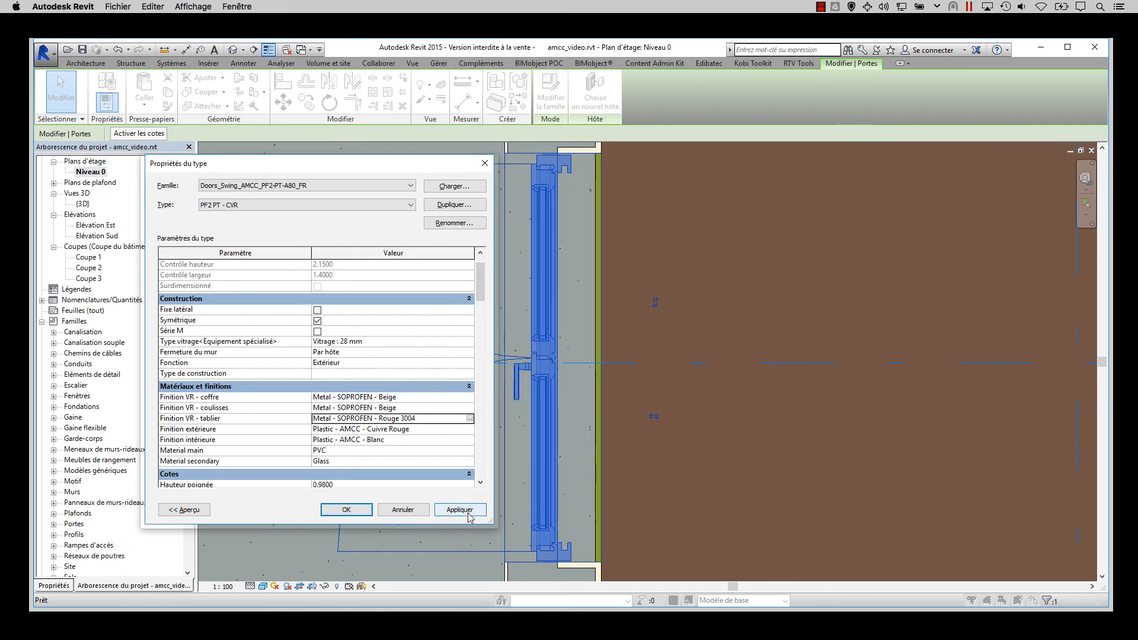
left_click(345, 509)
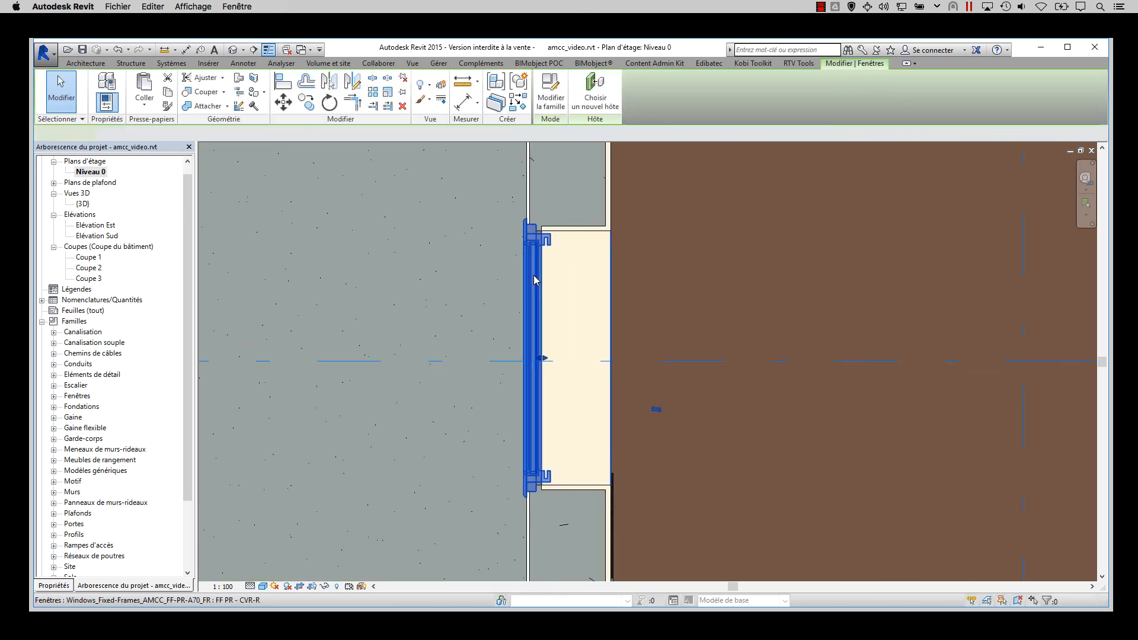
- Open the FF PR - CVR-R fixed window's type properties and set its shutter box finish to Metal - SOPROFEN - Chêne Doré
double_click(534, 277)
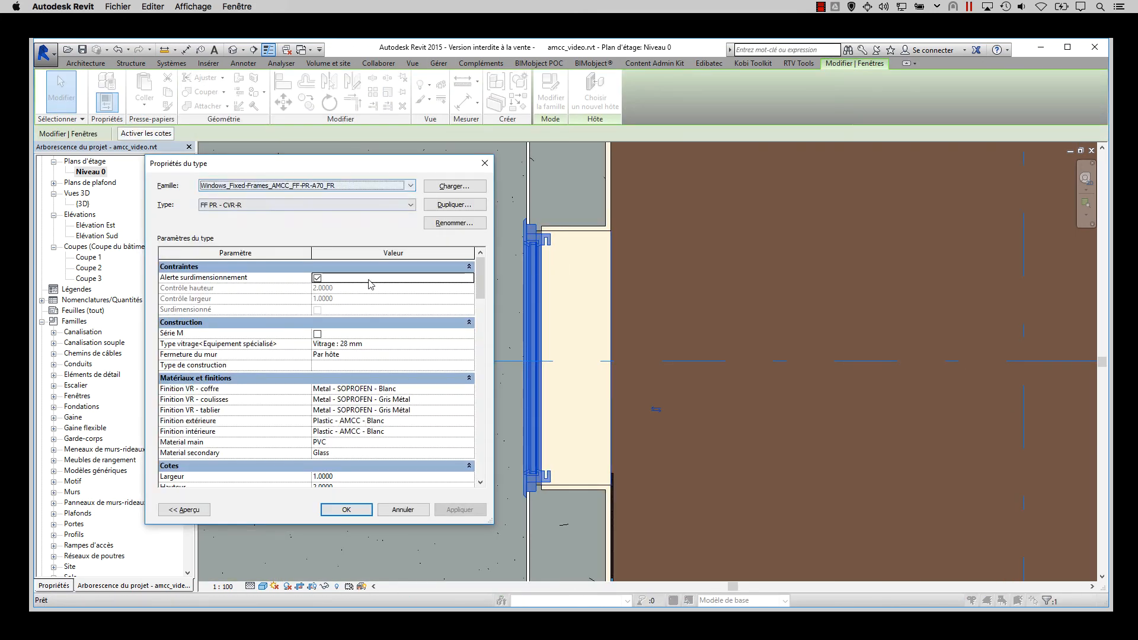
left_click(461, 389)
left_click(473, 389)
left_click(390, 130)
type("coffre")
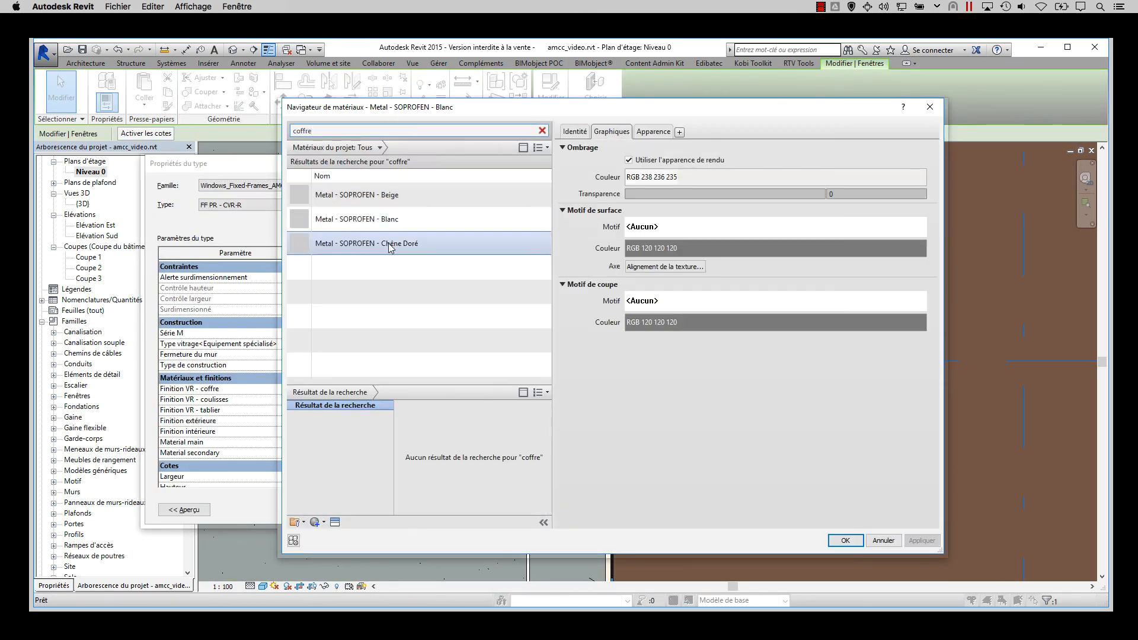
double_click(415, 254)
- Search the materials for "coulisse" and set the fixed window's shutter guide finish to Metal - SOPROFEN - Chêne Doré
left_click(469, 400)
left_click(473, 400)
left_click(391, 131)
type("coulisse")
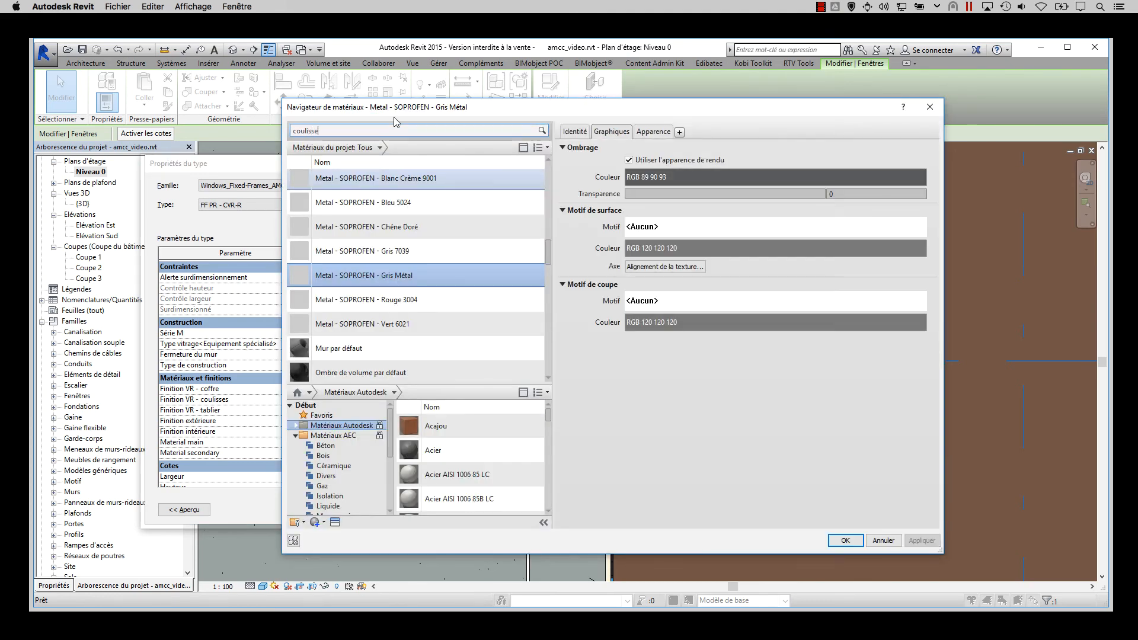
double_click(415, 267)
- Search the materials for "tablier" and set the fixed window's shutter curtain finish to Metal - SOPROFEN - Vert 6021
left_click(461, 410)
left_click(473, 411)
left_click(373, 131)
type("tablier")
double_click(451, 370)
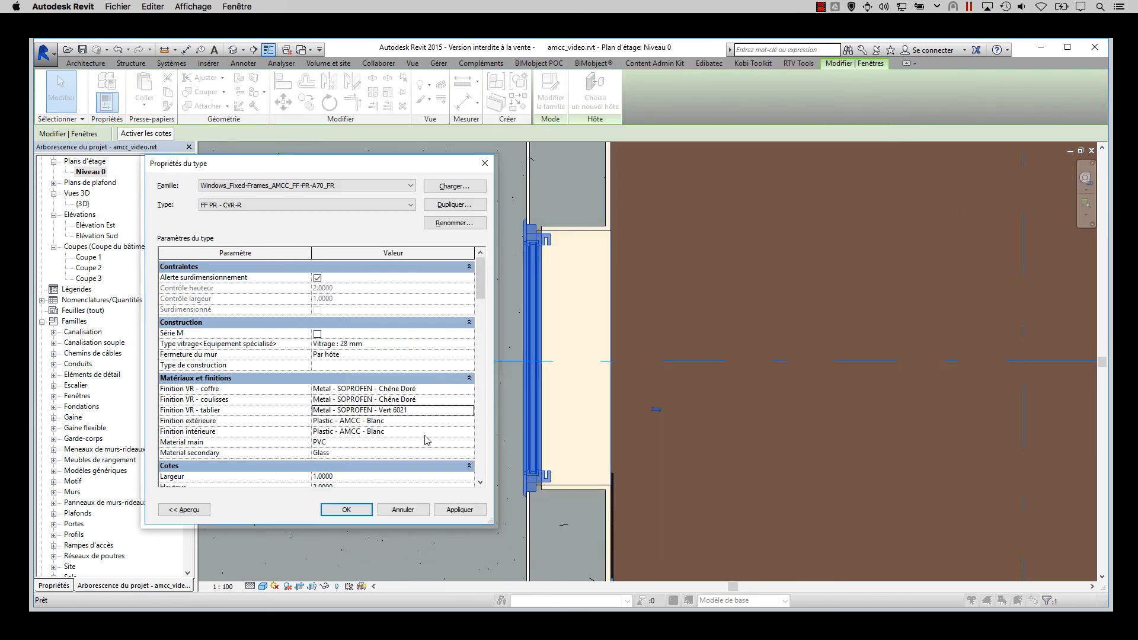
- Compare the material searches "a70 classic ext", "a80 ext" and "a80 int" for the fixed window's exterior finish, and cancel the material selection
left_click(469, 420)
left_click(348, 128)
type("a70 cla")
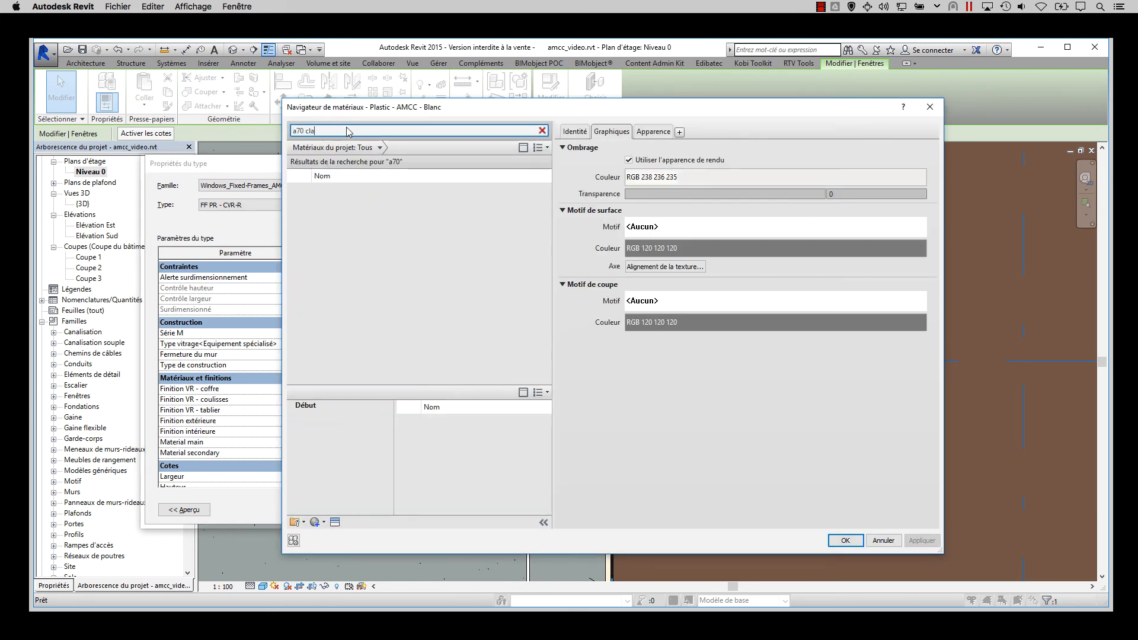
type("ssic")
type(" ext")
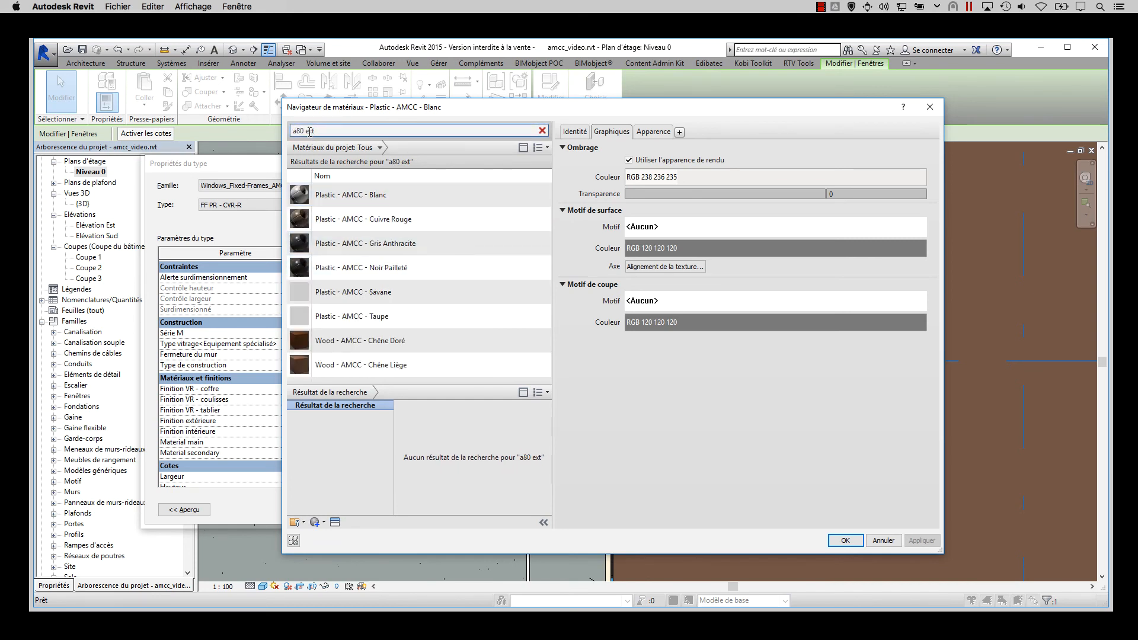
key("BackSpace")
key("BackSpace")
key("BackSpace")
type("int")
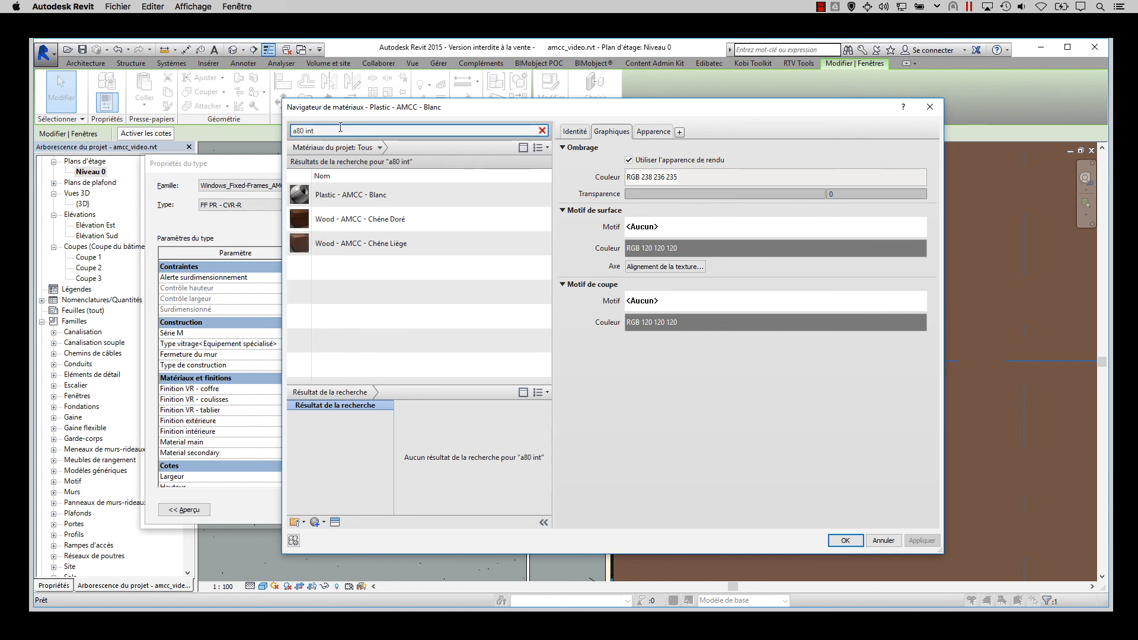
left_click_drag(527, 108, 551, 110)
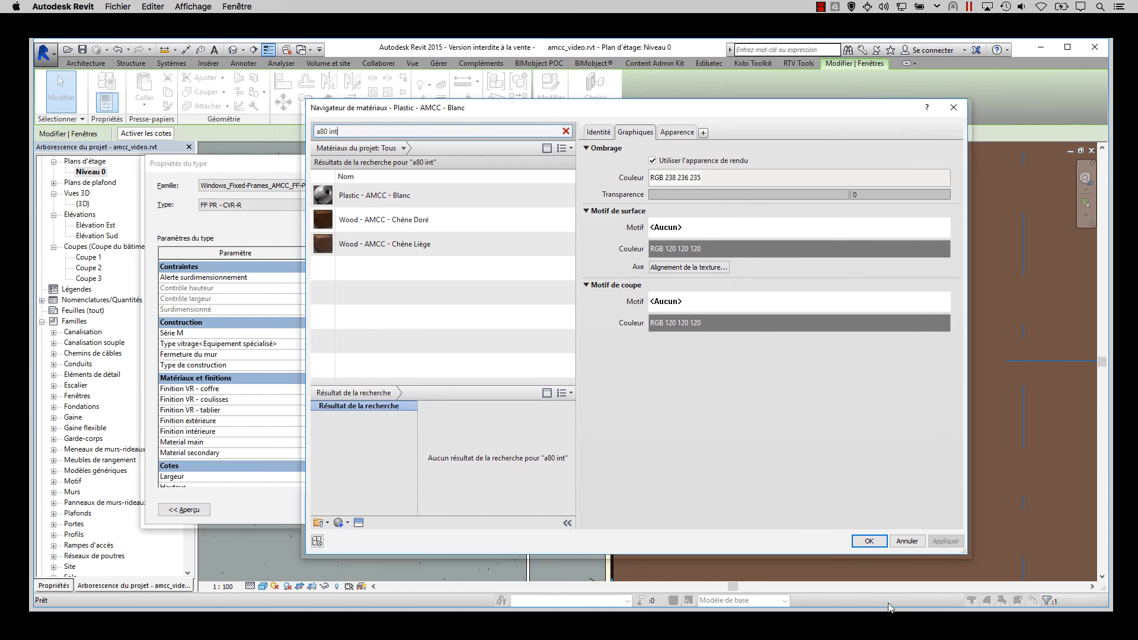
left_click(895, 542)
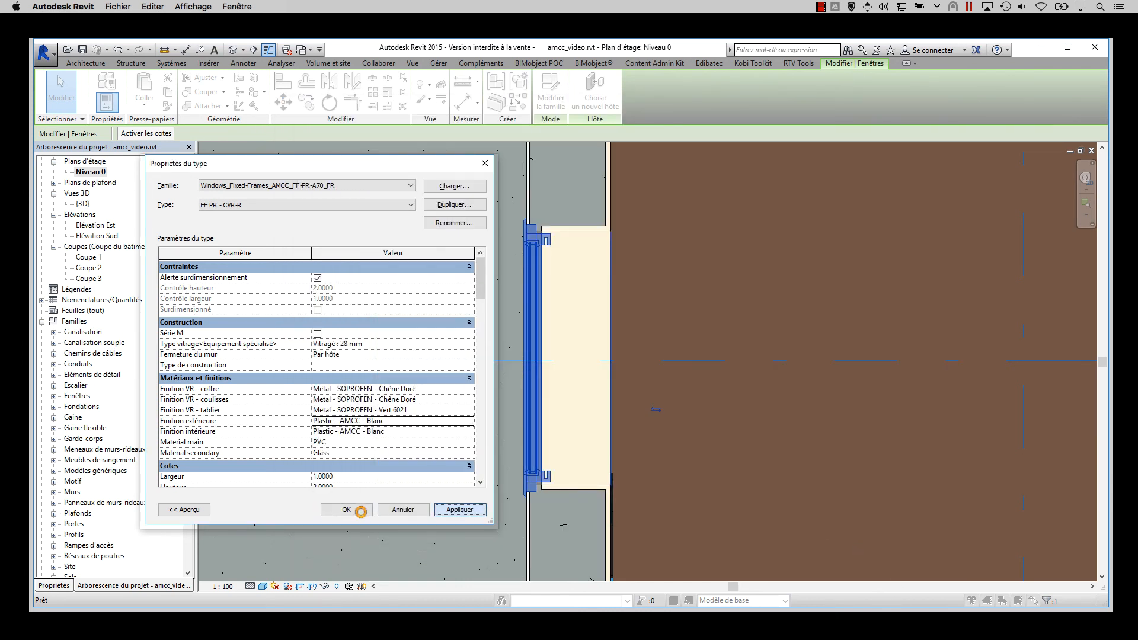
- Confirm the fixed window's type properties and review the double door from inside and outside in the 3D view
left_click(361, 511)
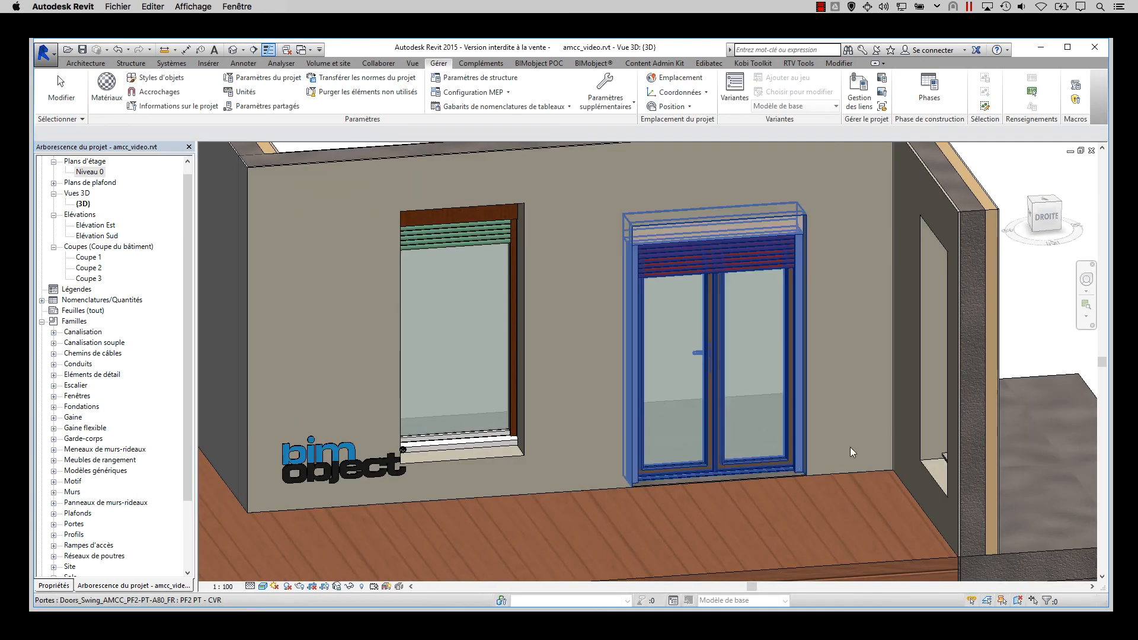
left_click(712, 369)
middle_click_drag(713, 368, 959, 361, "shift")
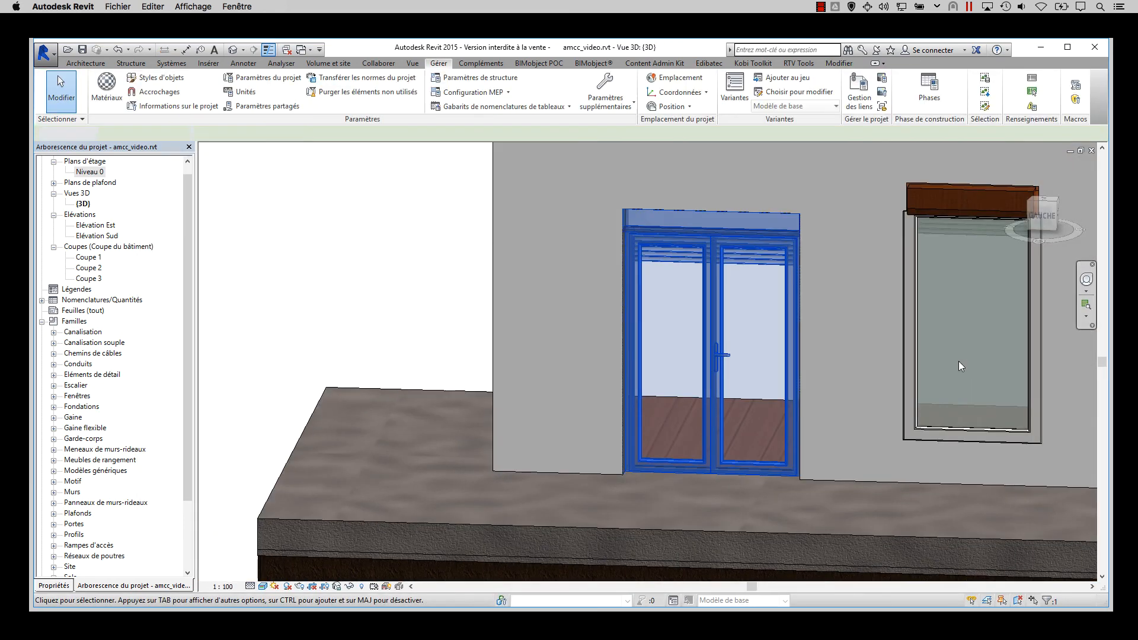
left_click(713, 383)
middle_click_drag(712, 383, 723, 350, "shift")
key("Escape")
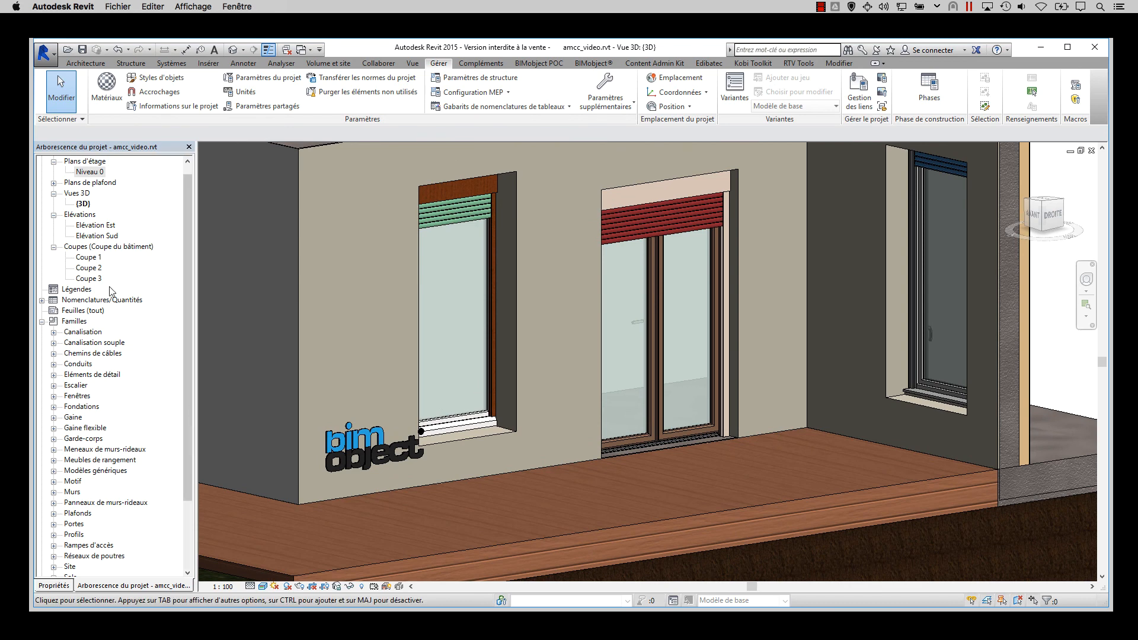
- Open the Elévation Est view and turn on shadows to review the fixed window and double door
double_click(95, 225)
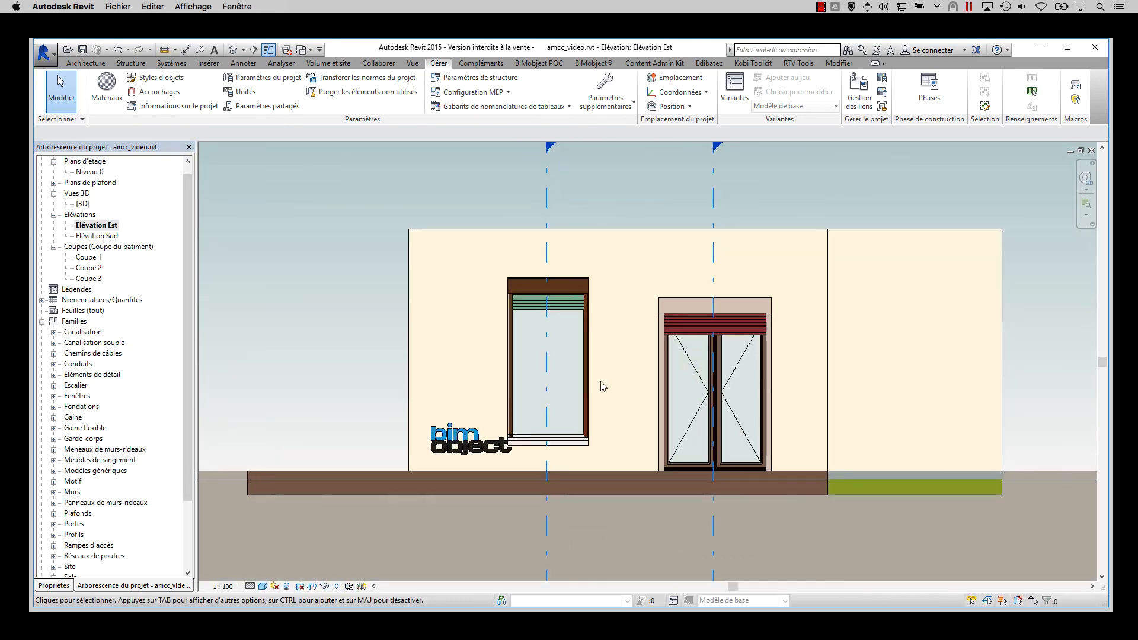
scroll(603, 387, "up", 2)
left_click(312, 587)
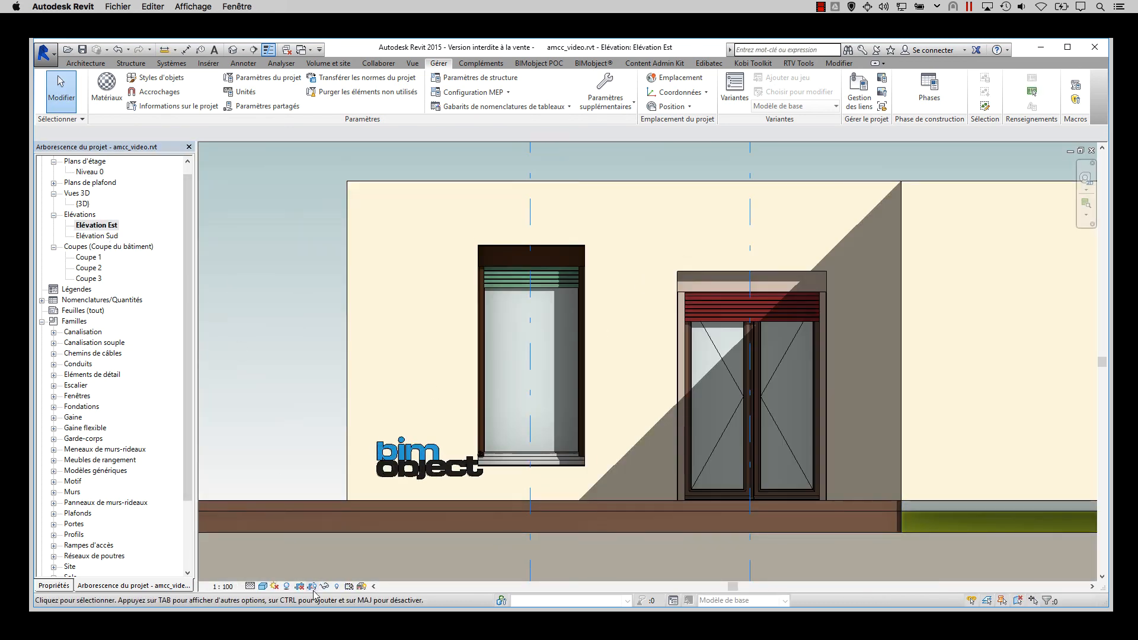
left_click(254, 587)
left_click(260, 563)
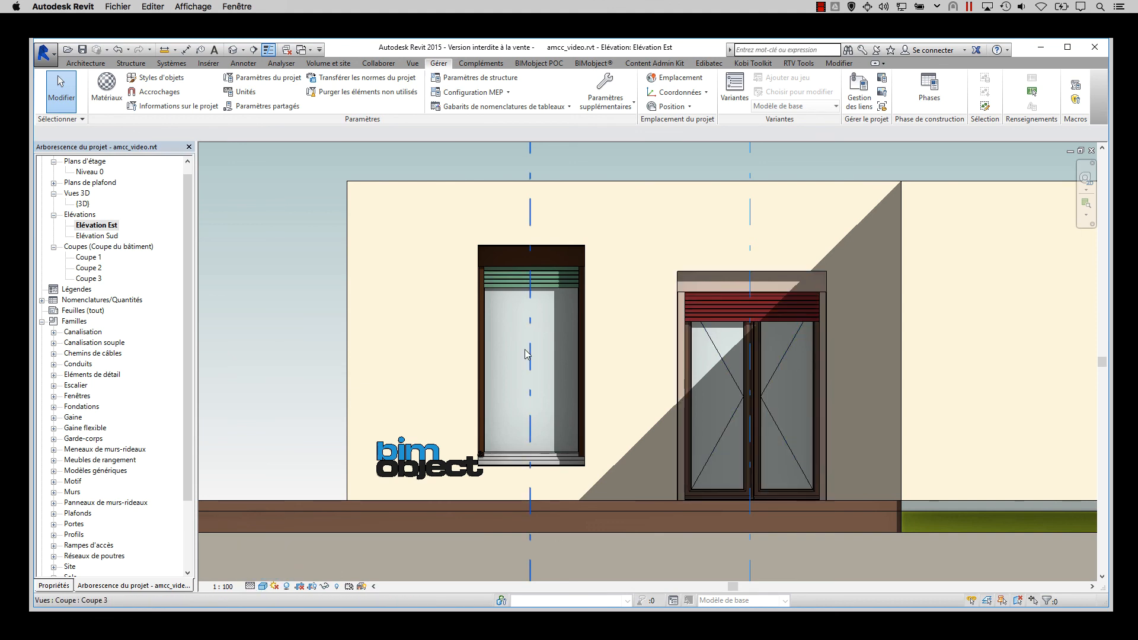
- Open the Elévation Sud view and examine the hinged window with its roller shutter
double_click(98, 235)
scroll(602, 430, "up", 4)
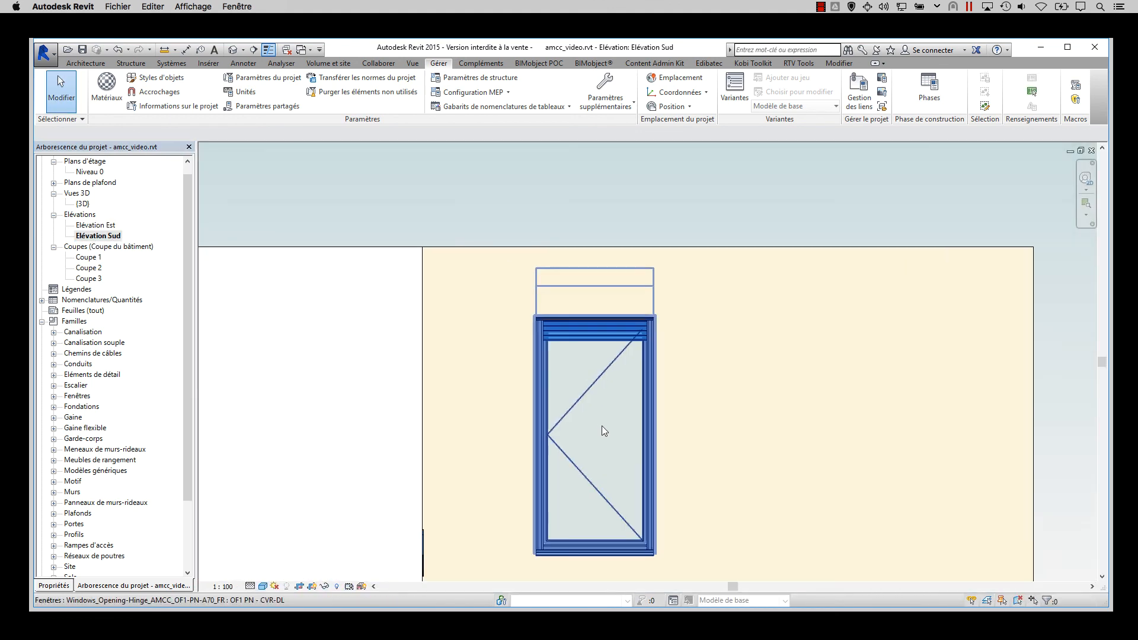
scroll(877, 287, "down", 2)
scroll(654, 294, "up", 1)
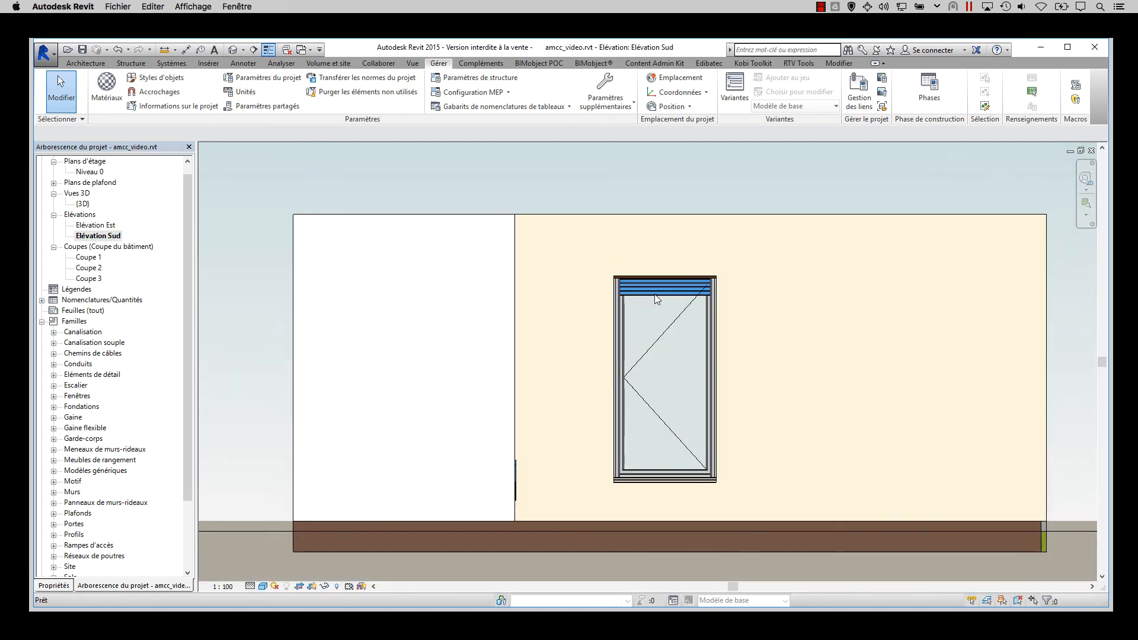
- Switch to Chrome and browse the latest products on the AMCC page of BIMobject
left_click(1042, 48)
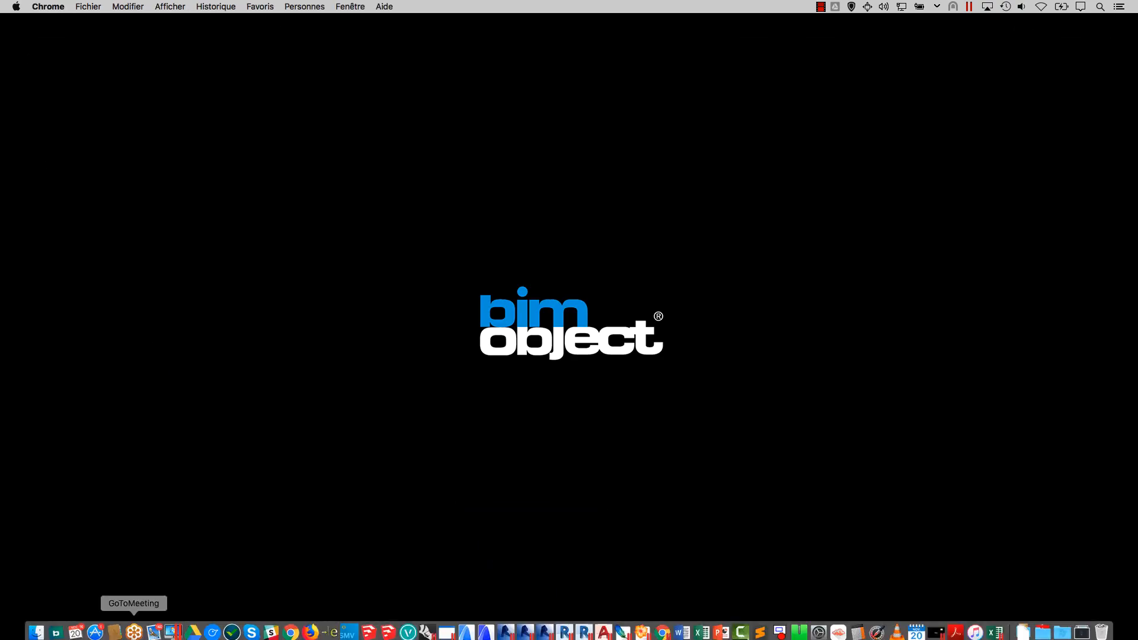
left_click(294, 630)
scroll(568, 496, "down", 5)
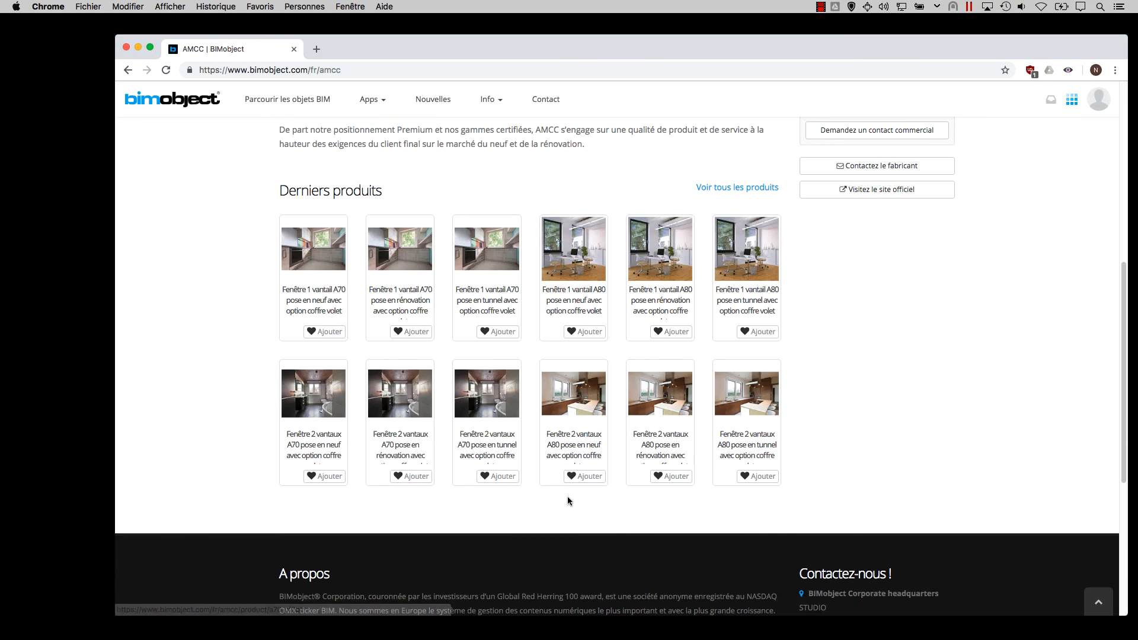